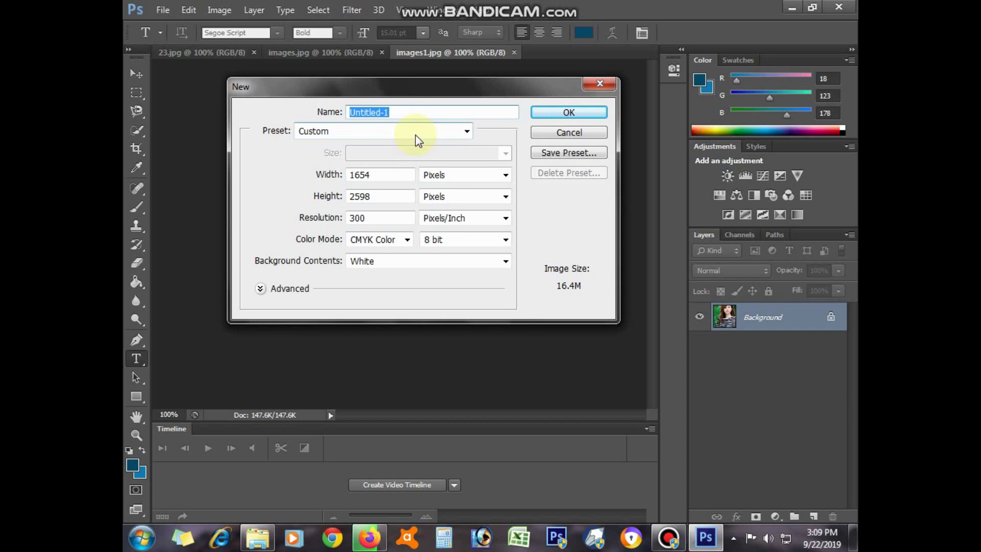
- Create the 1654×2598 px, 300 ppi white CMYK document 'Book Cover Design'
type("Book Cover Design")
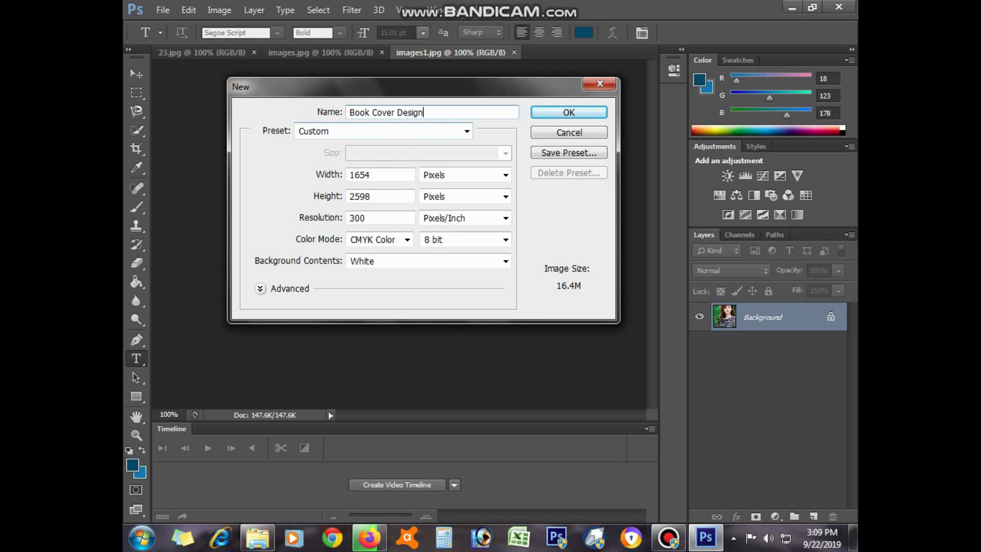
key("Return")
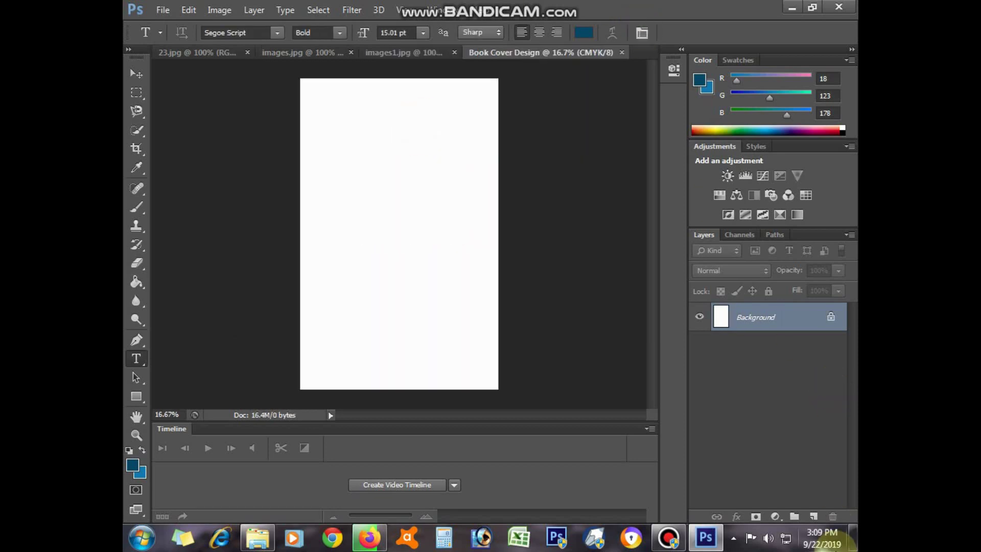
- Add a gradient fill layer and set its left gradient stop to black
left_click(774, 516)
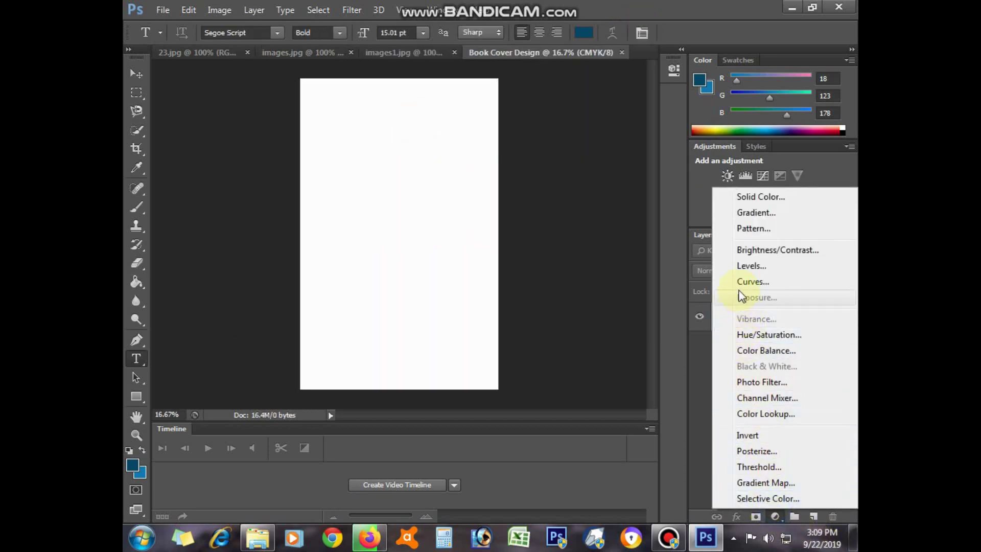
left_click(745, 213)
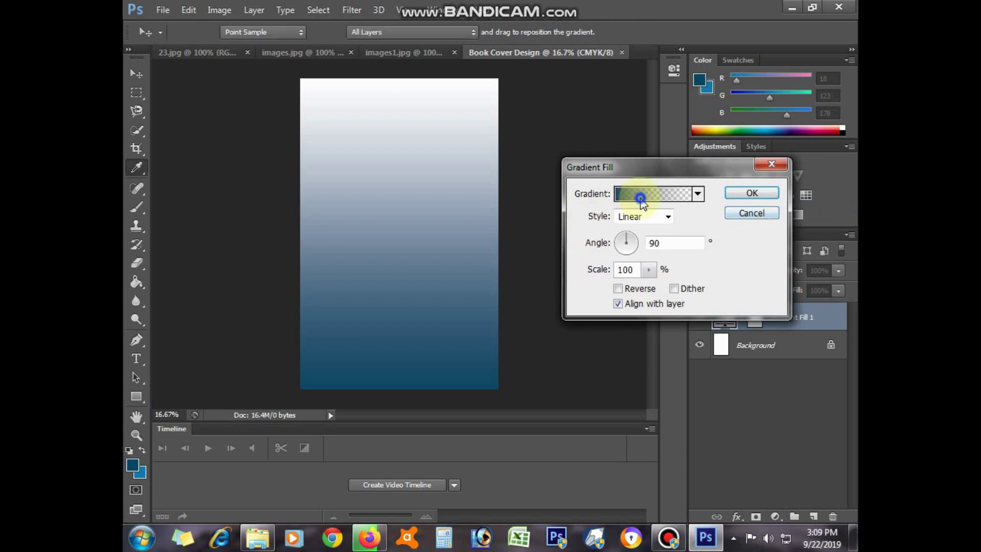
left_click(644, 193)
left_click(550, 210)
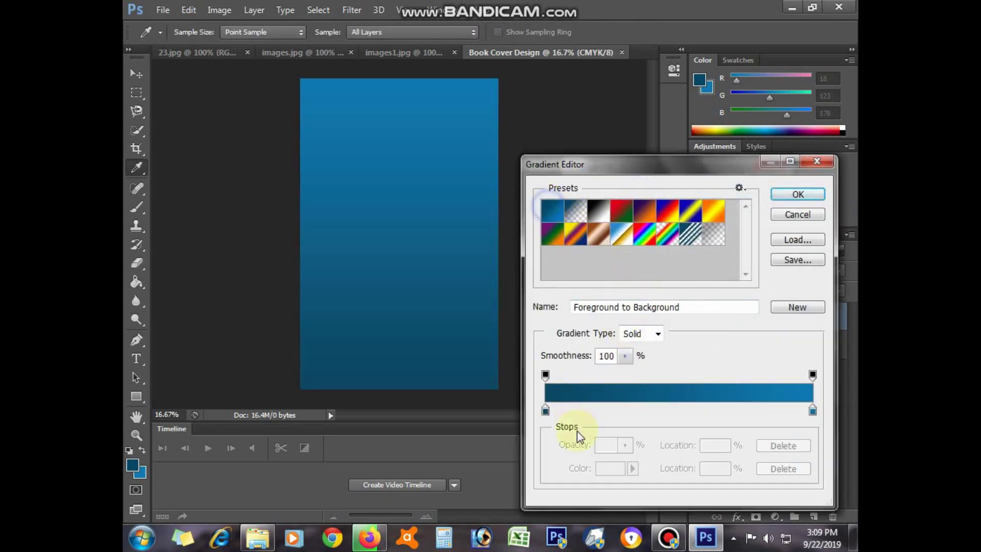
left_click(545, 411)
left_click(608, 471)
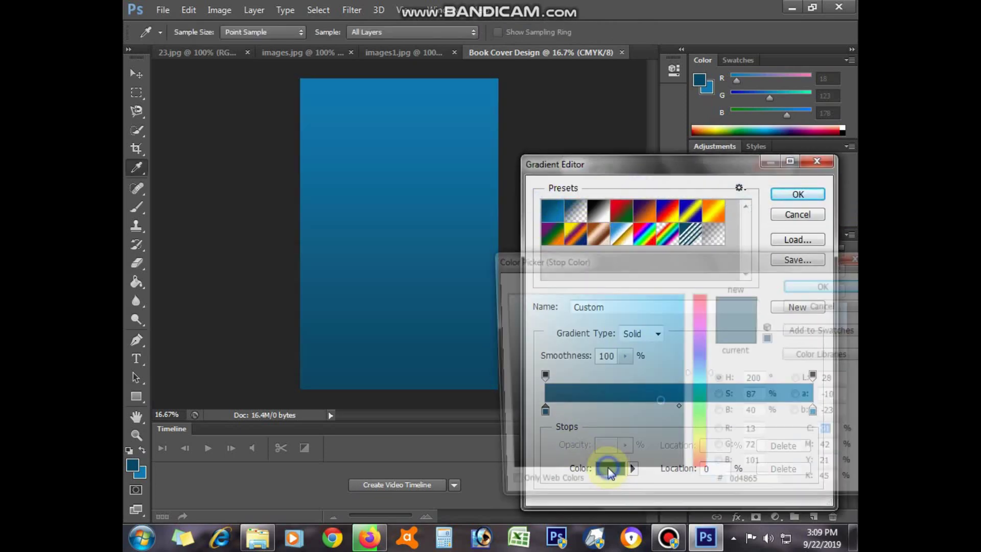
left_click(682, 475)
left_click(798, 287)
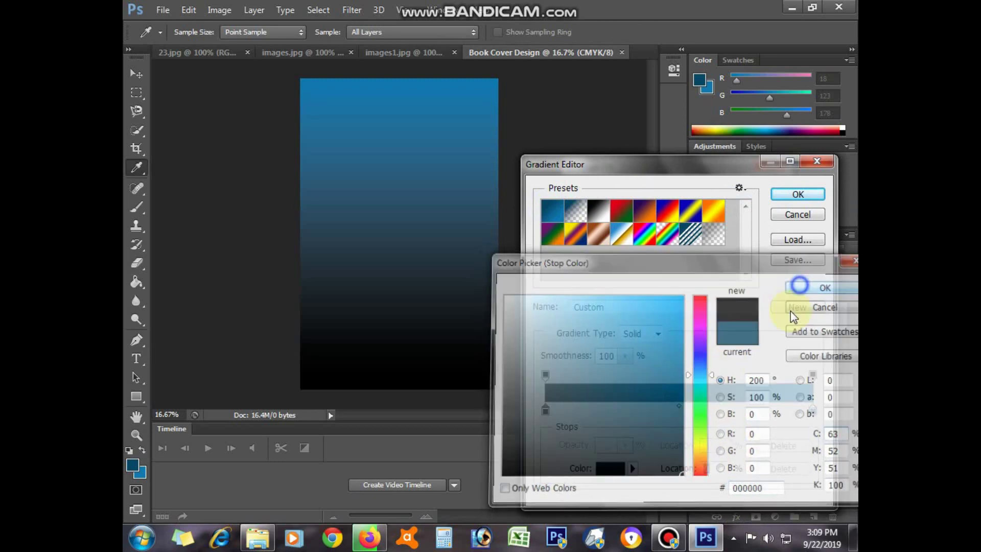
- Set the right stop to grey and apply the black-to-grey gradient fill
left_click(812, 410)
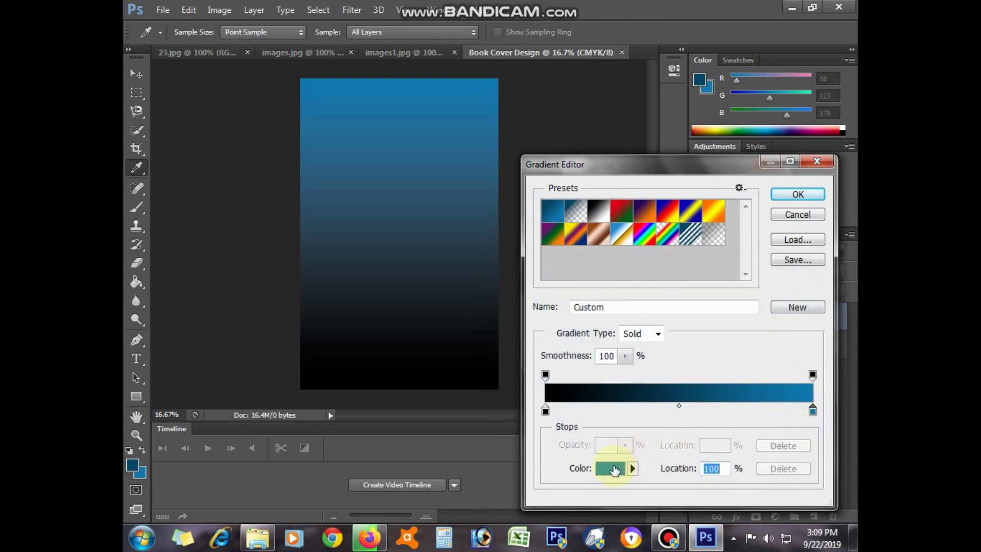
left_click(610, 468)
mouse_move(524, 427)
left_mouse_down()
mouse_move(502, 409)
mouse_move(503, 396)
left_mouse_up()
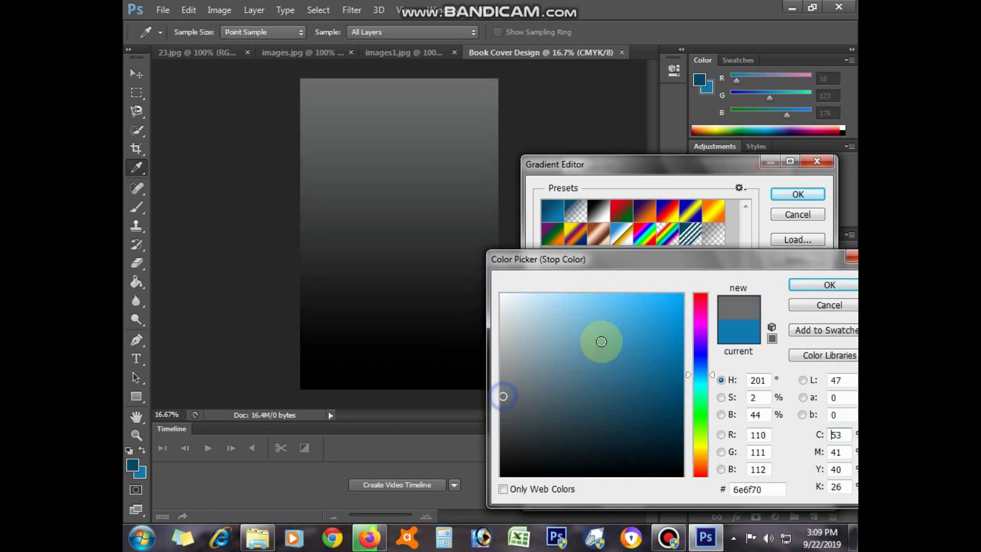
left_click(792, 286)
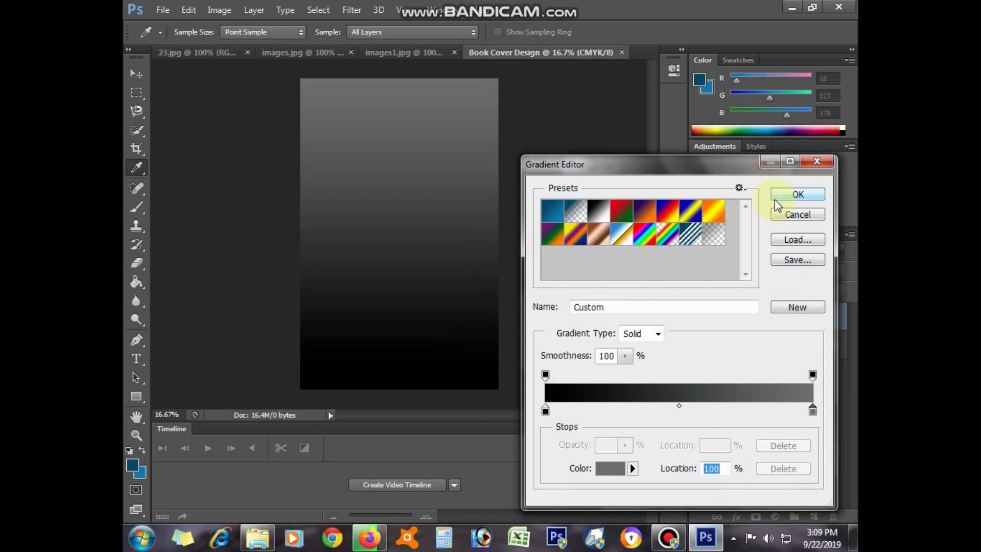
left_click(774, 199)
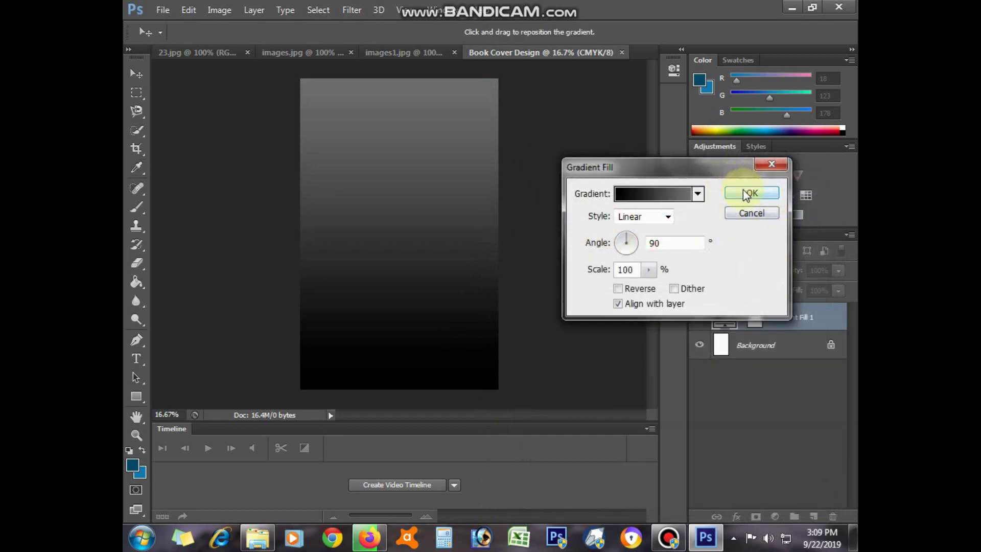
left_click(747, 194)
- Drag the colour portrait from images1.jpg into the Book Cover Design document
key("t")
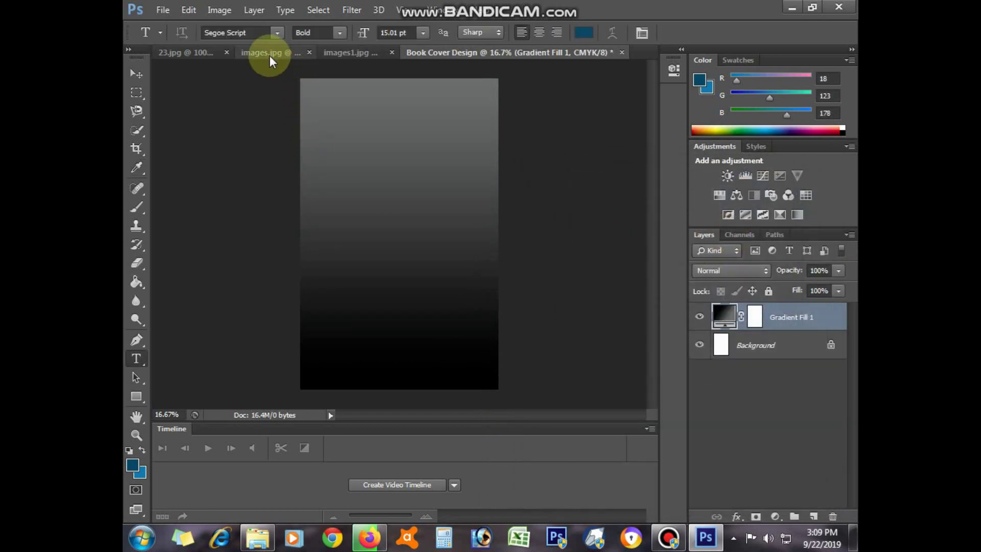
left_click(269, 55)
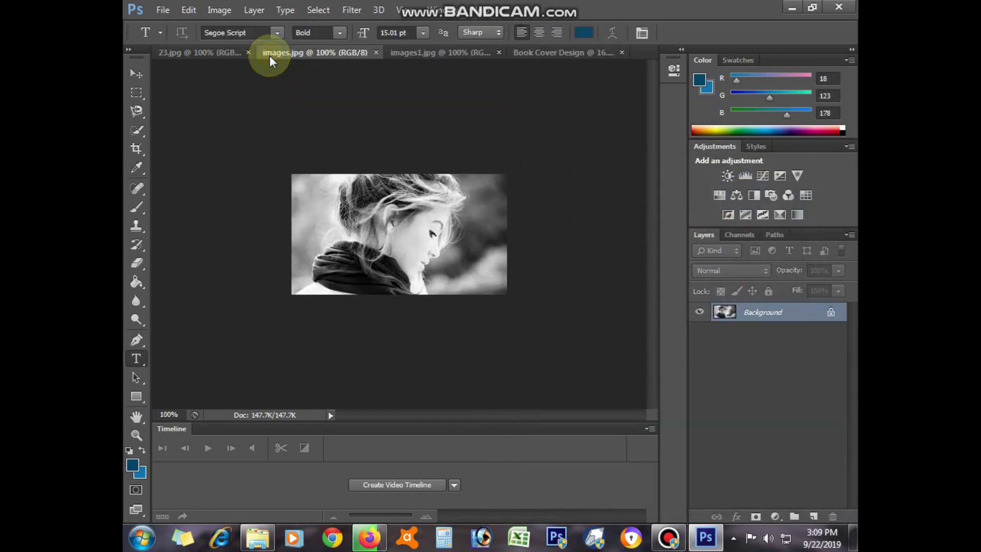
left_click(418, 57)
left_click_drag(380, 196, 525, 60)
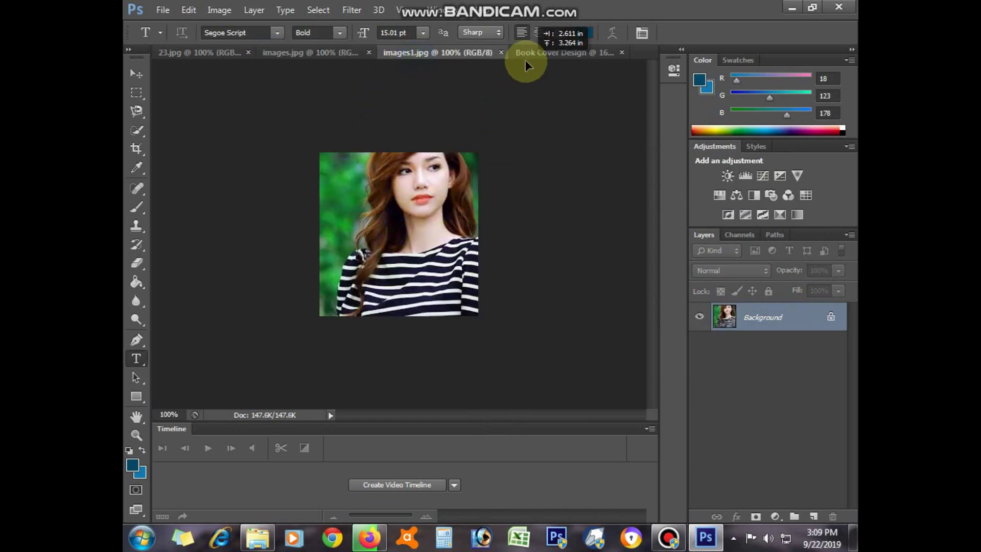
mouse_move(526, 60)
left_mouse_down()
mouse_move(440, 191)
mouse_move(310, 89)
mouse_move(510, 263)
left_mouse_up()
- Scale the placed portrait up over the top of the cover with Free Transform
key("ctrl+t")
key("Return")
key("t")
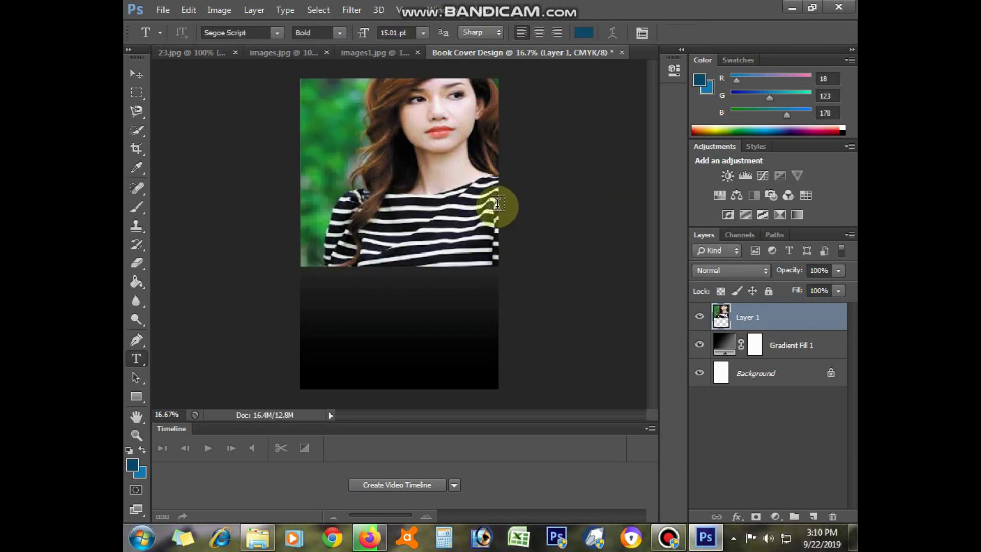
key("ctrl+z")
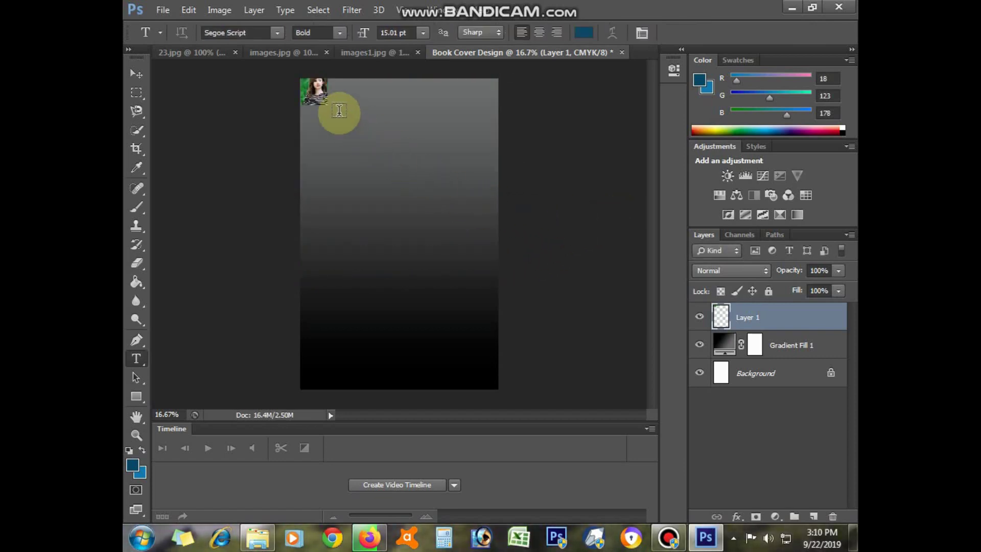
key("ctrl+t")
mouse_move(329, 105)
left_mouse_down()
mouse_move(473, 300)
mouse_move(481, 297)
left_mouse_up()
key("Return")
- Lower Layer 1's opacity to 55%, keeping Normal blending
key("t")
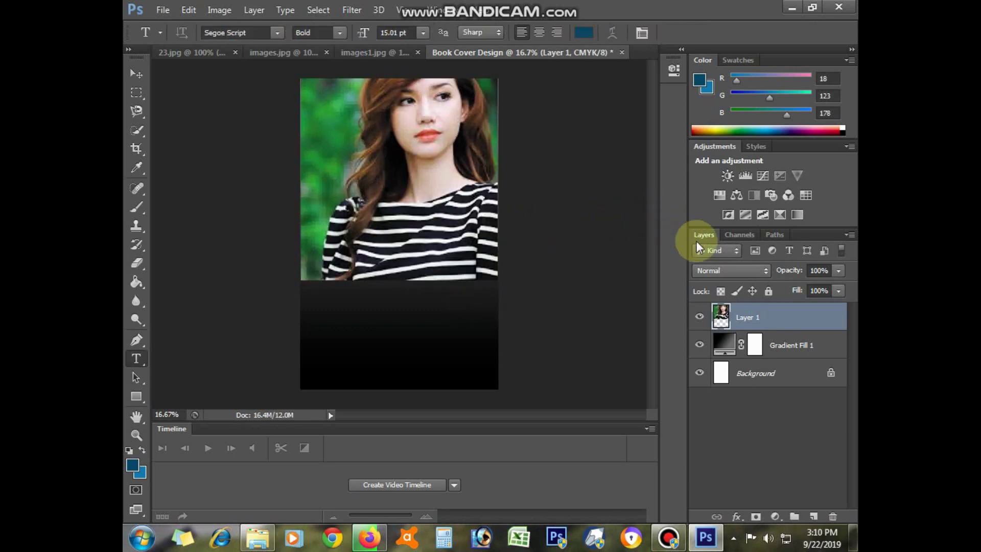
left_click(747, 267)
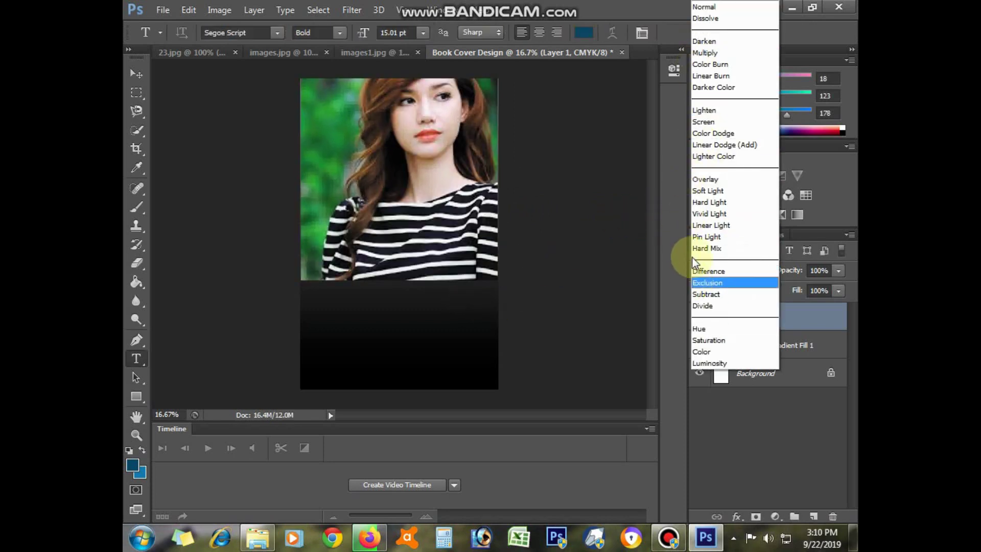
left_click(698, 191)
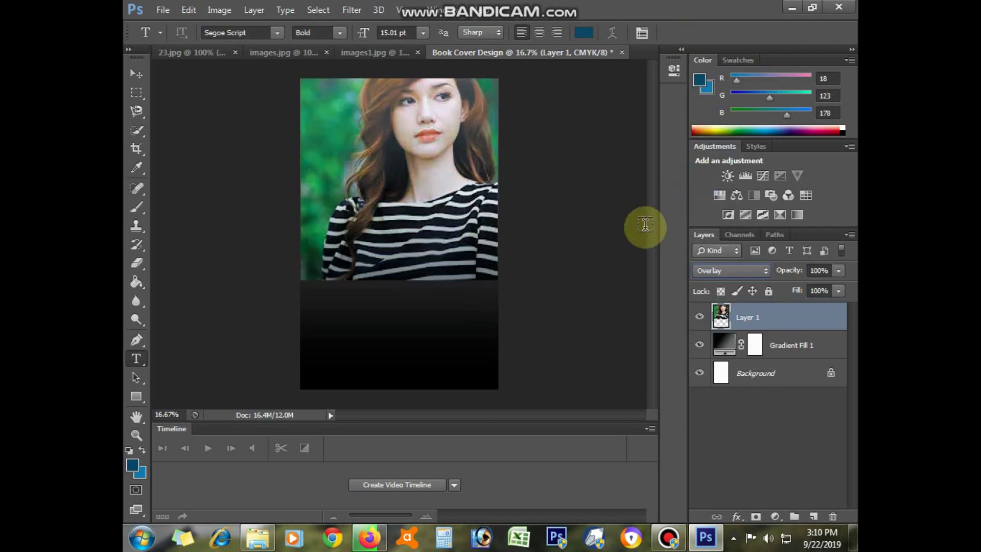
key("ctrl+z")
left_click(837, 271)
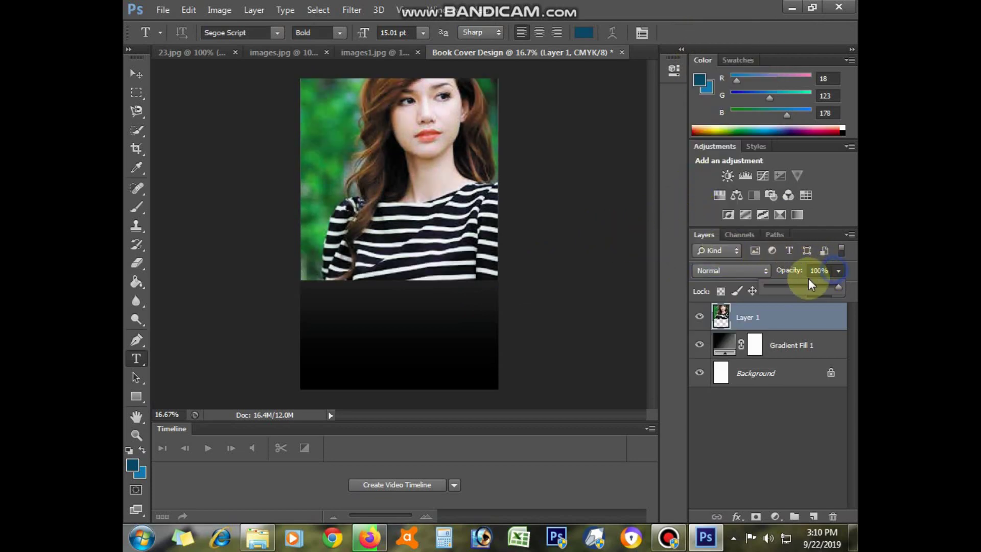
left_click_drag(796, 290, 812, 290)
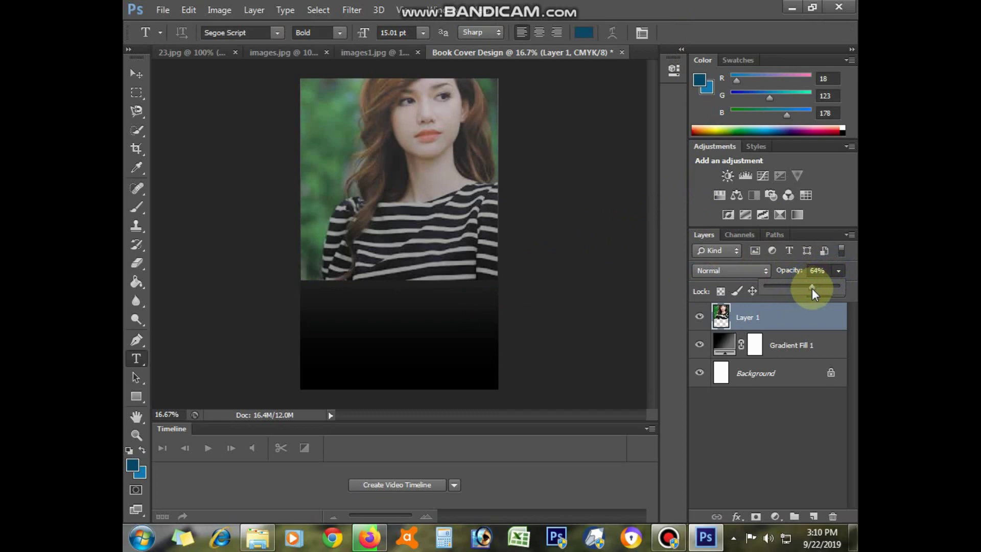
left_click(759, 413)
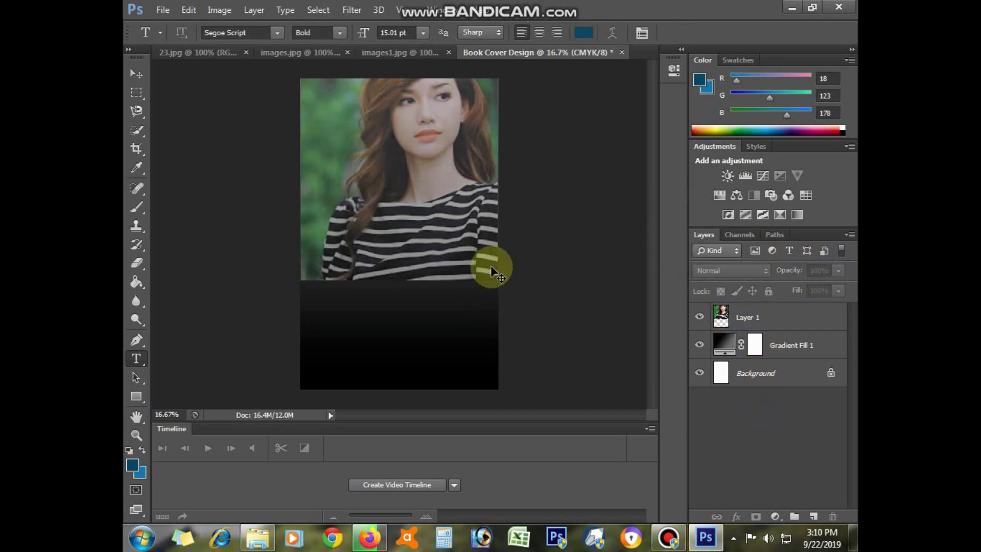
- Free-transform Layer 1 so the portrait spans the cover's full width at the top
left_click(746, 318)
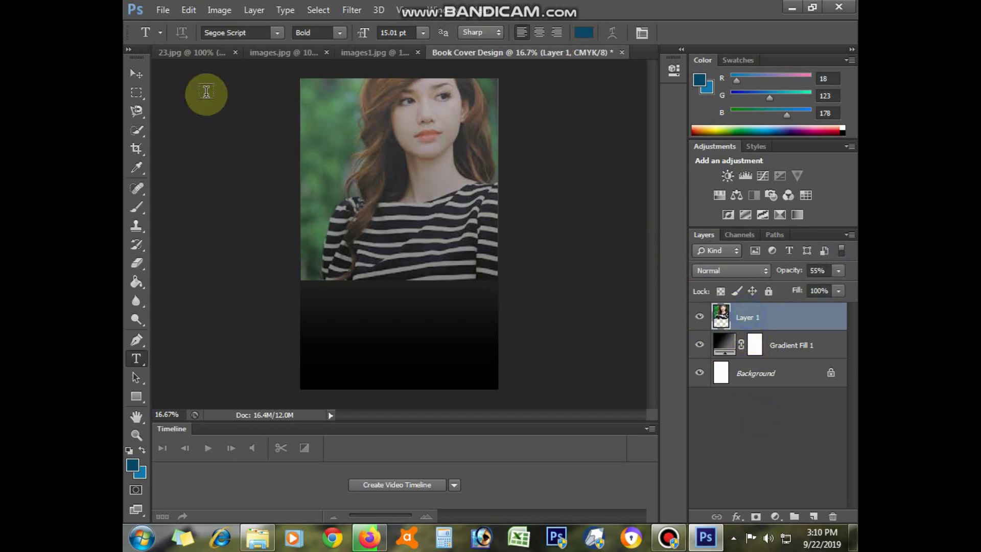
left_click(189, 9)
left_click(235, 263)
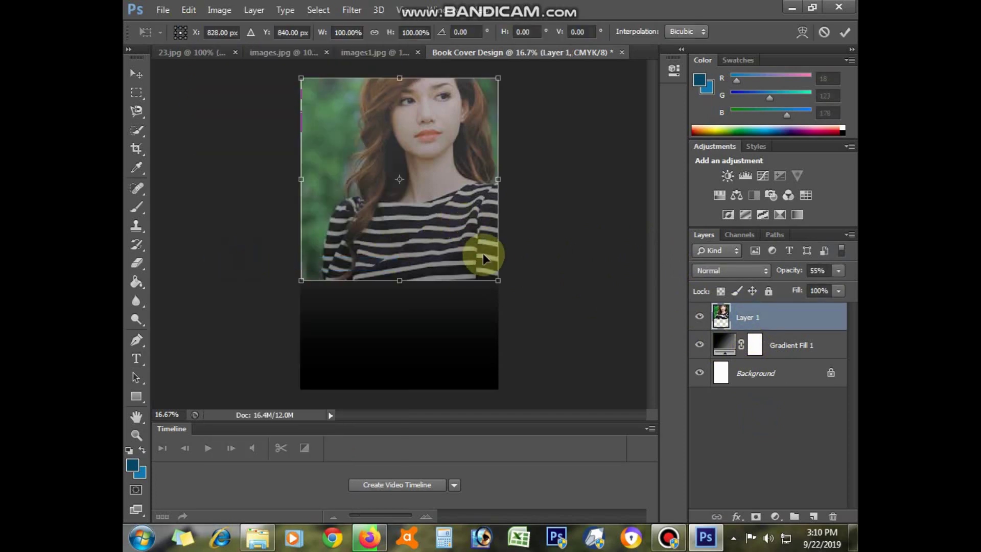
left_click_drag(498, 280, 502, 284)
left_click_drag(464, 252, 465, 247)
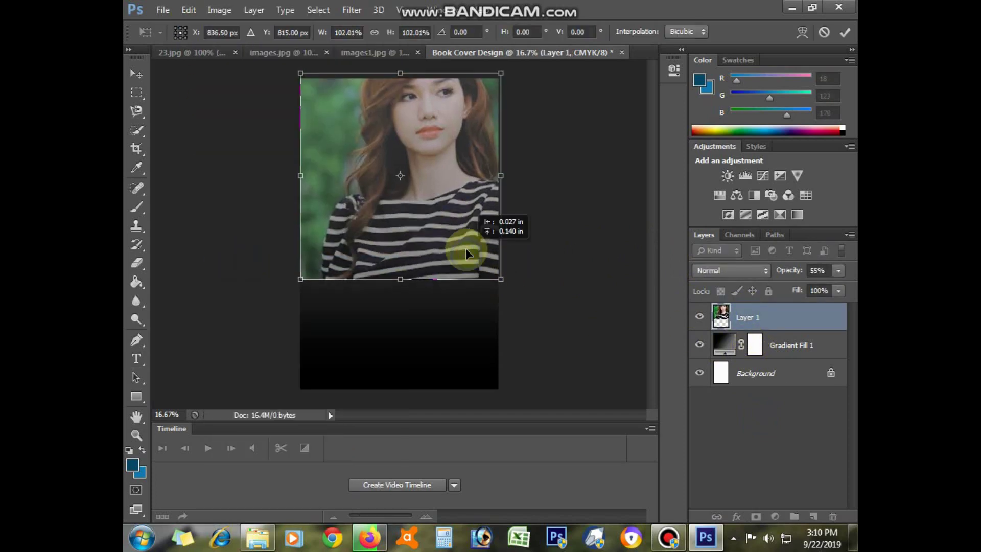
left_click_drag(500, 74, 481, 95)
mouse_move(453, 126)
left_mouse_down()
mouse_move(461, 131)
mouse_move(452, 120)
left_mouse_up()
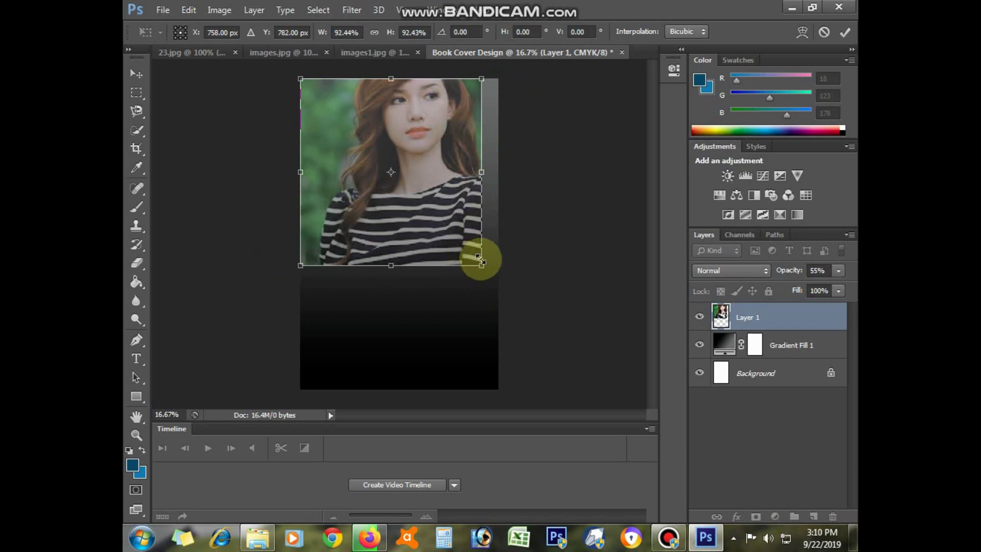
left_click_drag(481, 172, 499, 175)
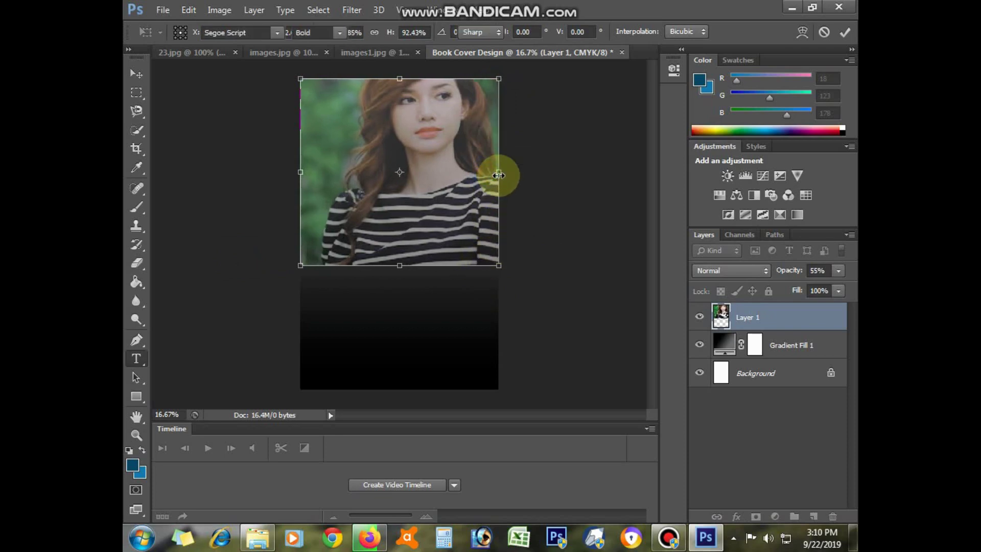
key("Return")
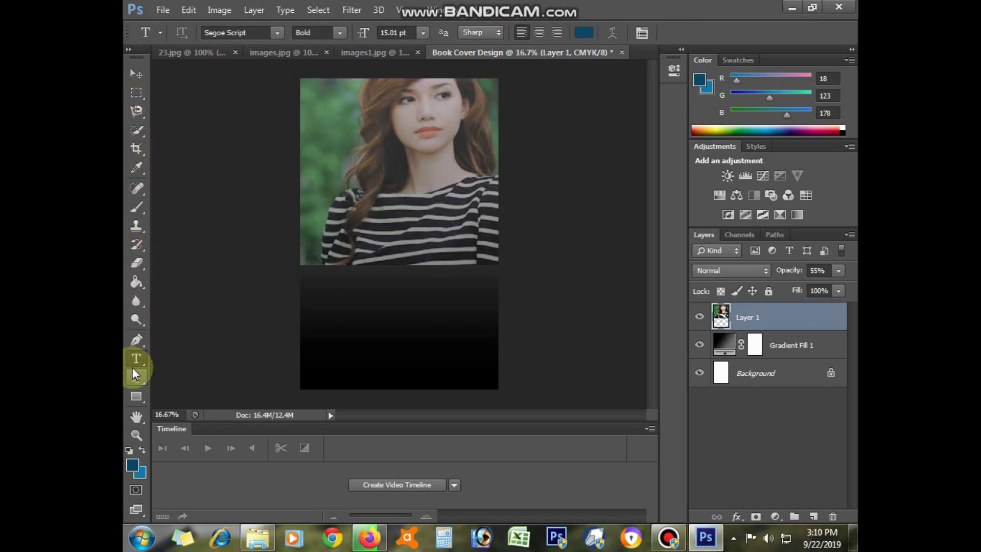
- Add an outer glow to the portrait and start a text layer in the dark lower area
double_click(807, 319)
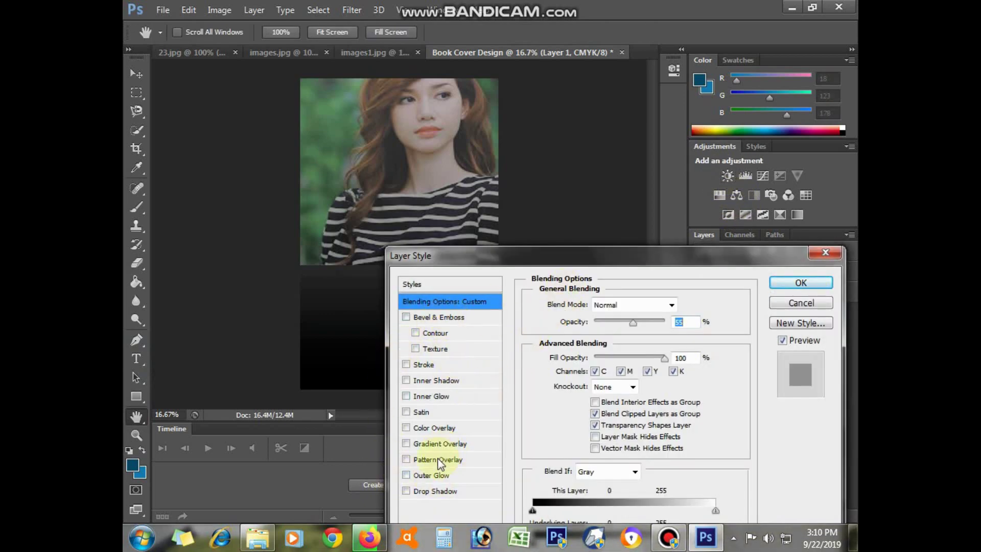
left_click(438, 477)
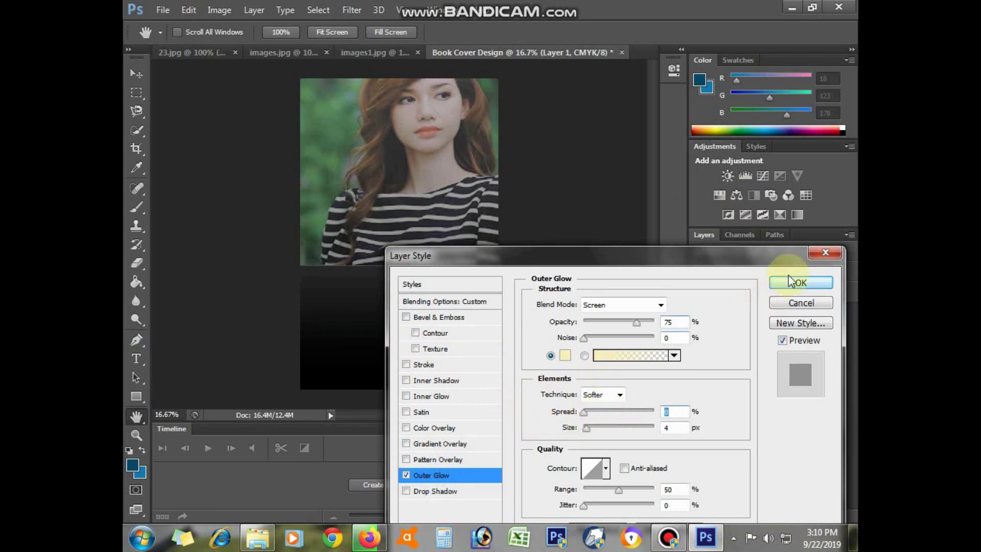
left_click(817, 254)
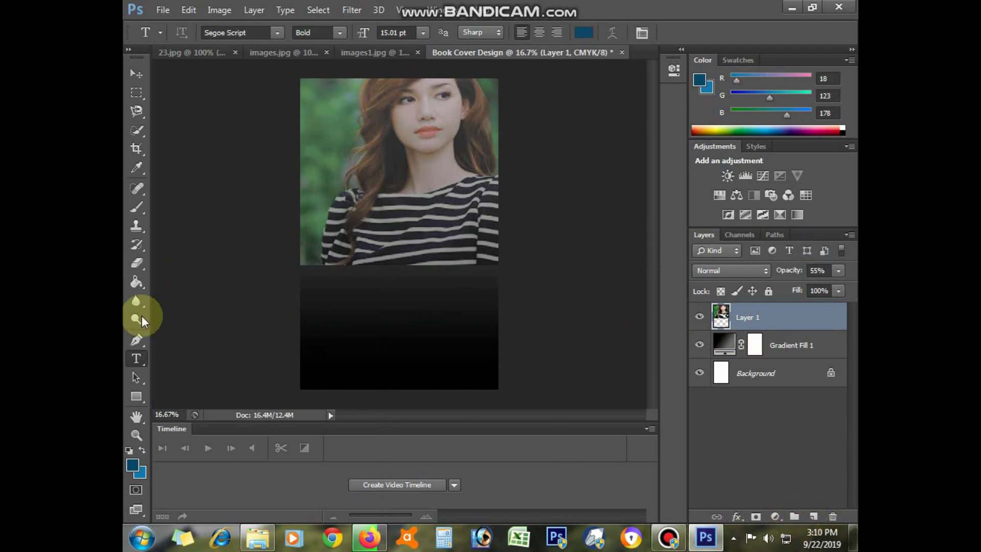
left_click(335, 314)
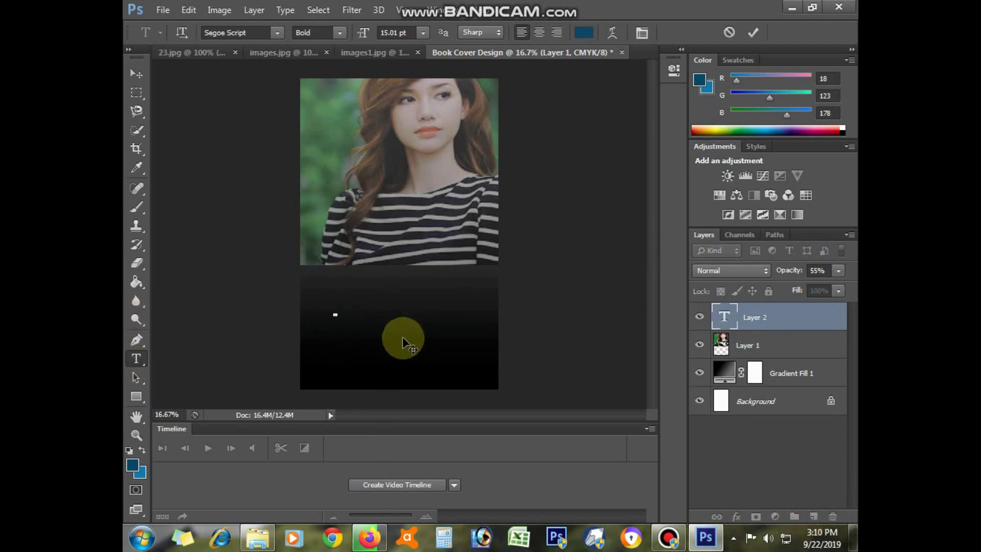
- Discard the empty text and draw a rectangle band across the cover below the photo
left_click(785, 416)
left_click(136, 396)
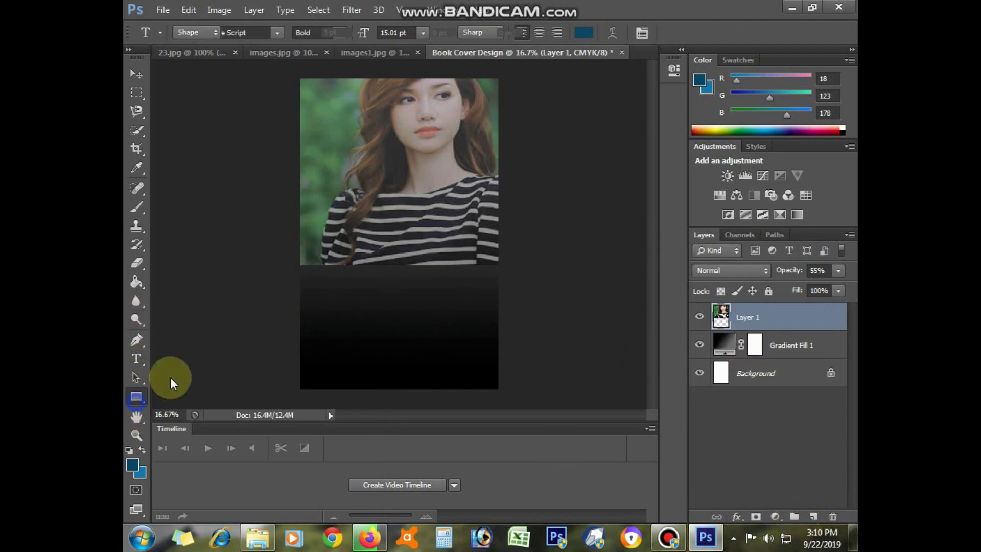
left_click_drag(299, 265, 499, 298)
- Fill the band with dark green sampled from the photo and shift it slightly down
double_click(718, 320)
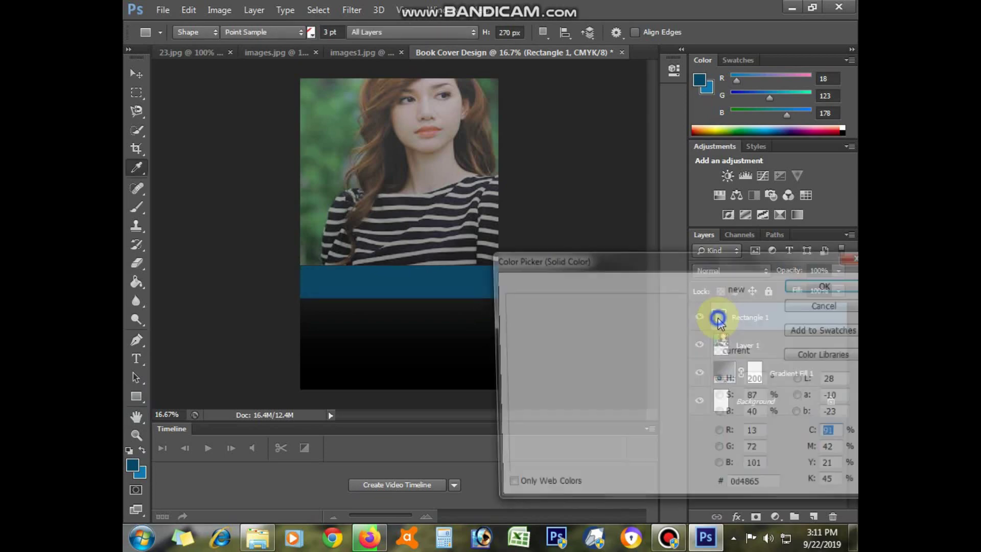
left_click_drag(700, 373, 698, 339)
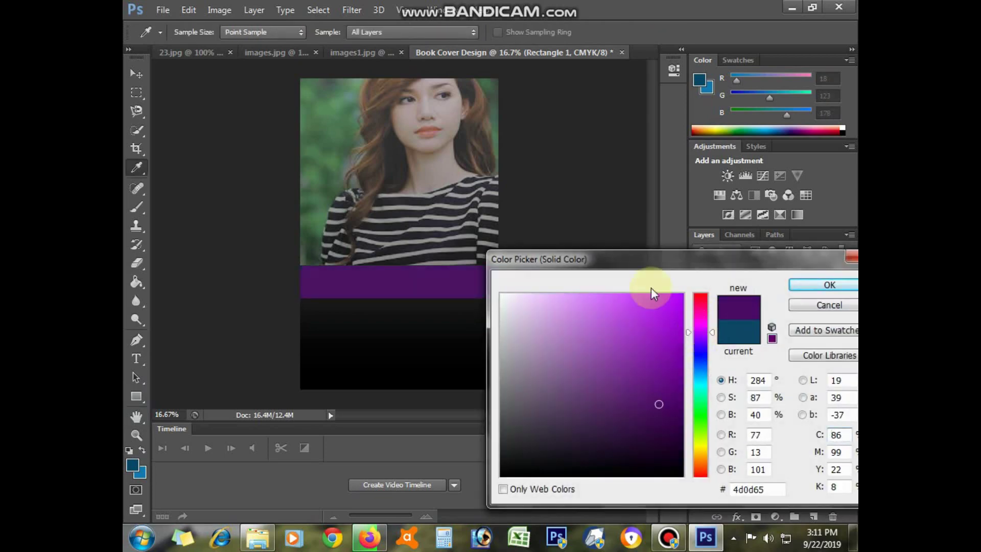
left_click_drag(347, 203, 331, 150)
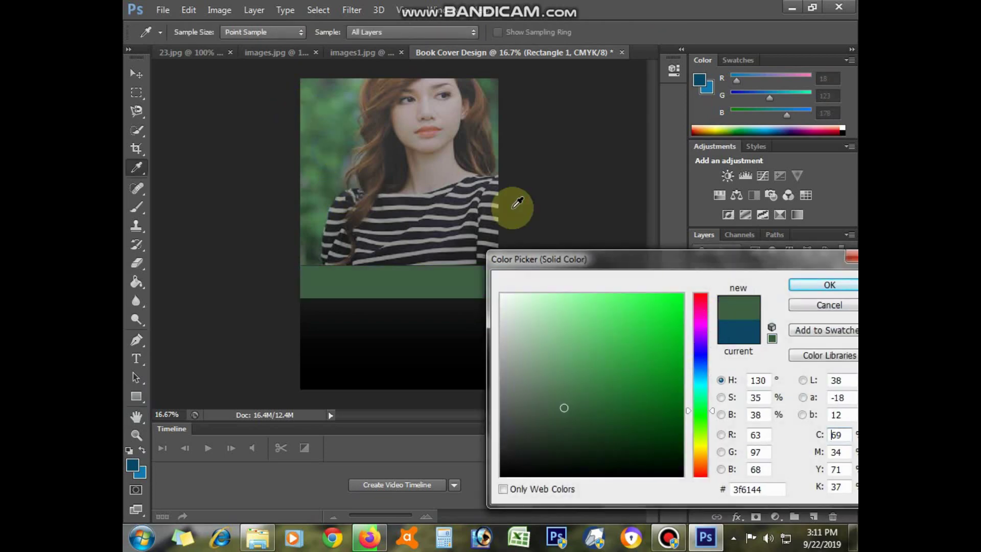
left_click(799, 286)
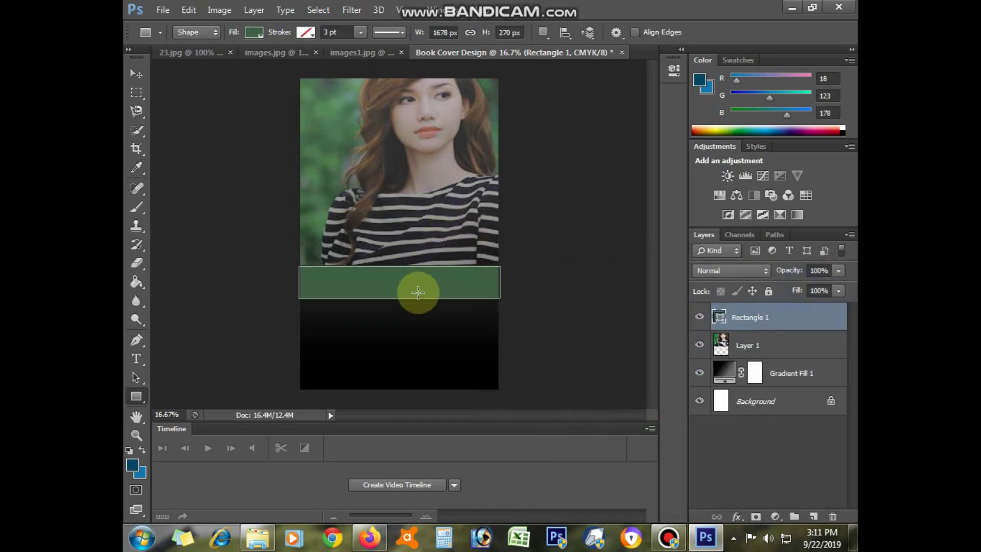
key("v")
left_click_drag(413, 292, 412, 304)
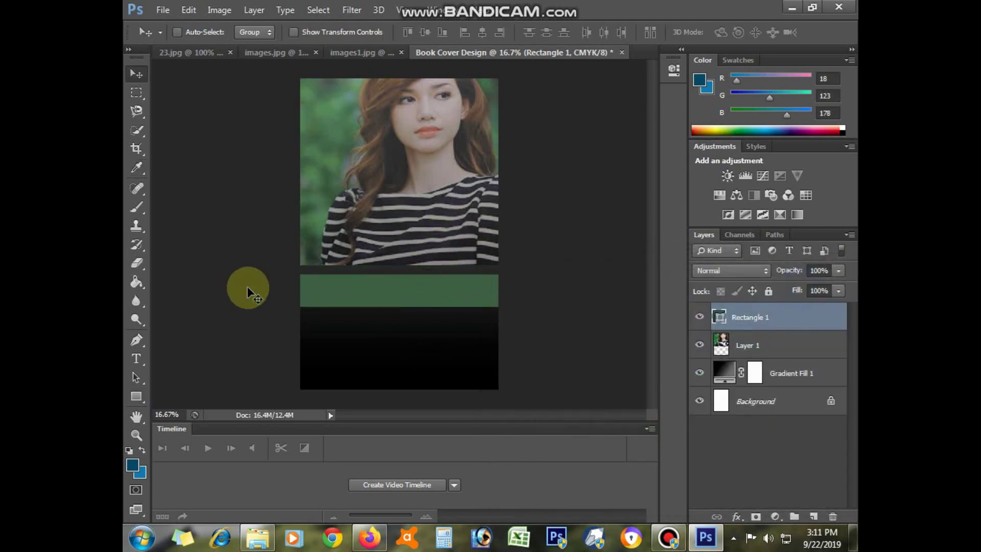
left_click(136, 358)
- Type the title 'Story Book Cover' in the dark area and enlarge its font size
left_click(339, 354)
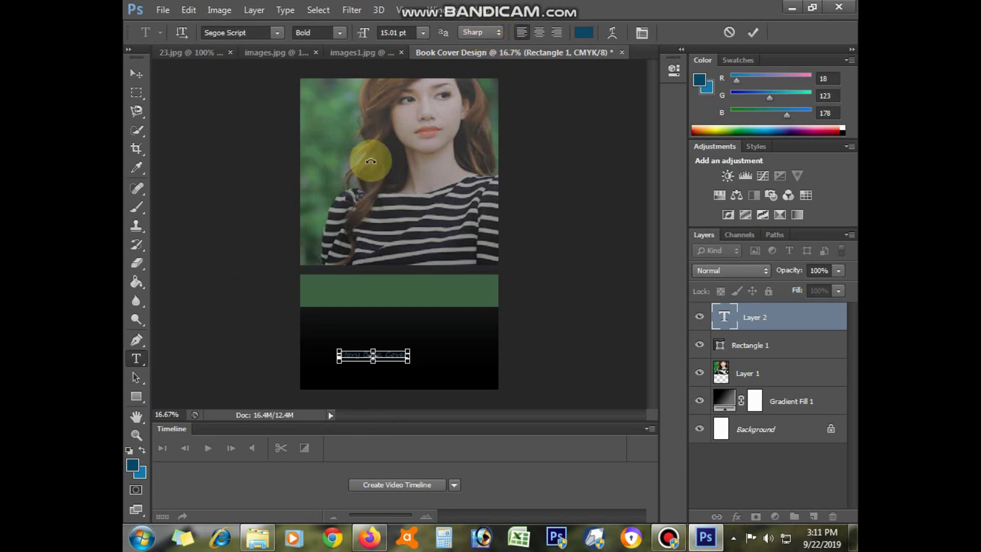
key("ctrl+a")
left_click_drag(360, 39, 372, 41)
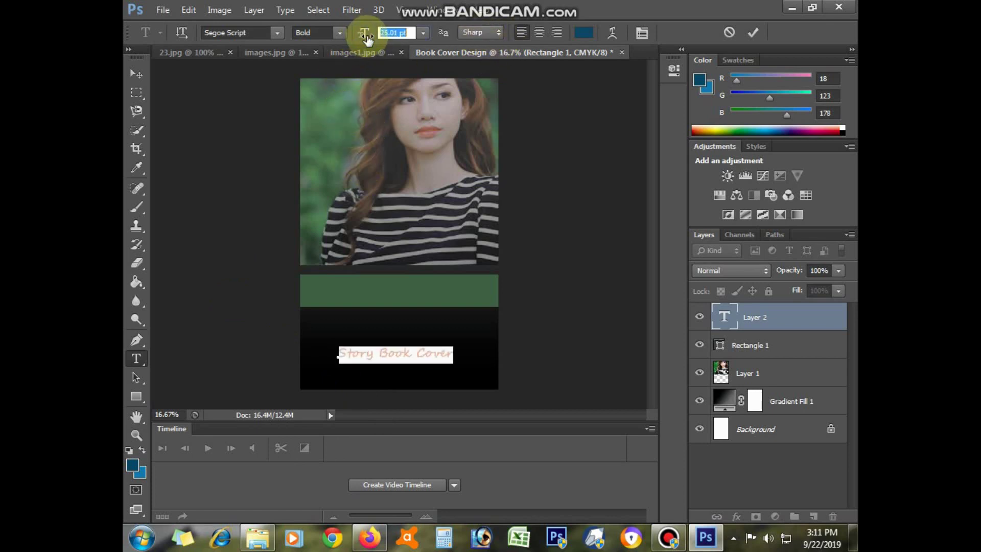
left_click(508, 373)
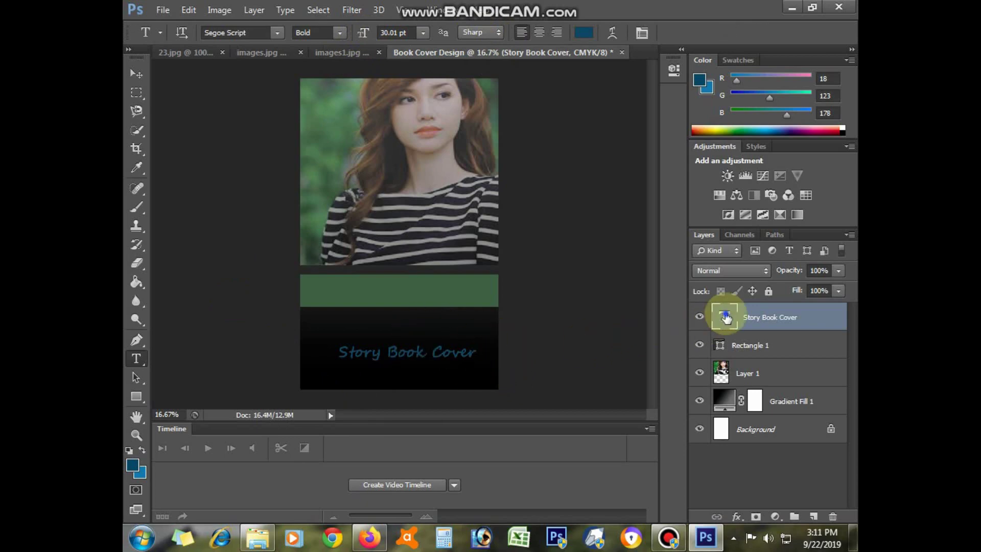
- Colour the title white and move it onto the green band
double_click(724, 316)
left_click(581, 34)
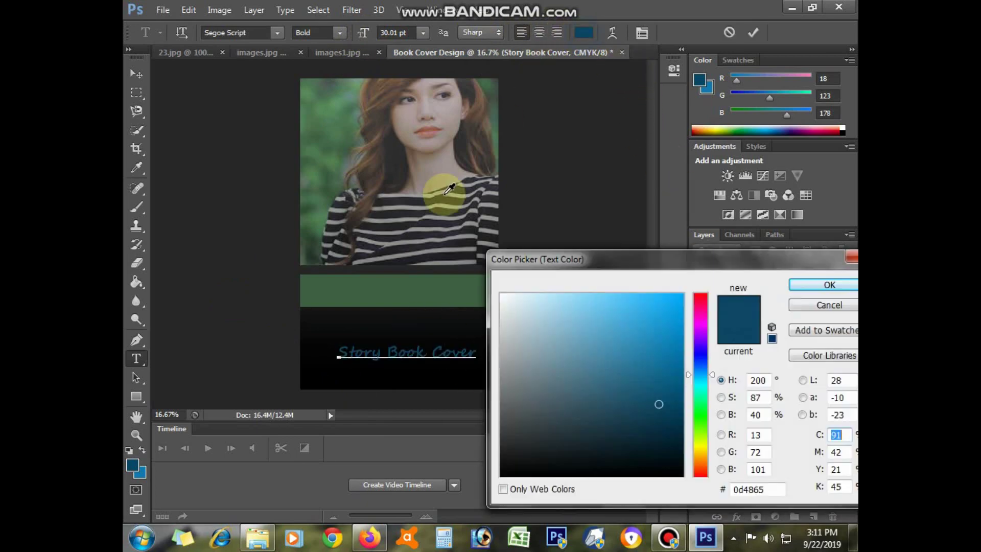
left_click_drag(604, 306, 432, 274)
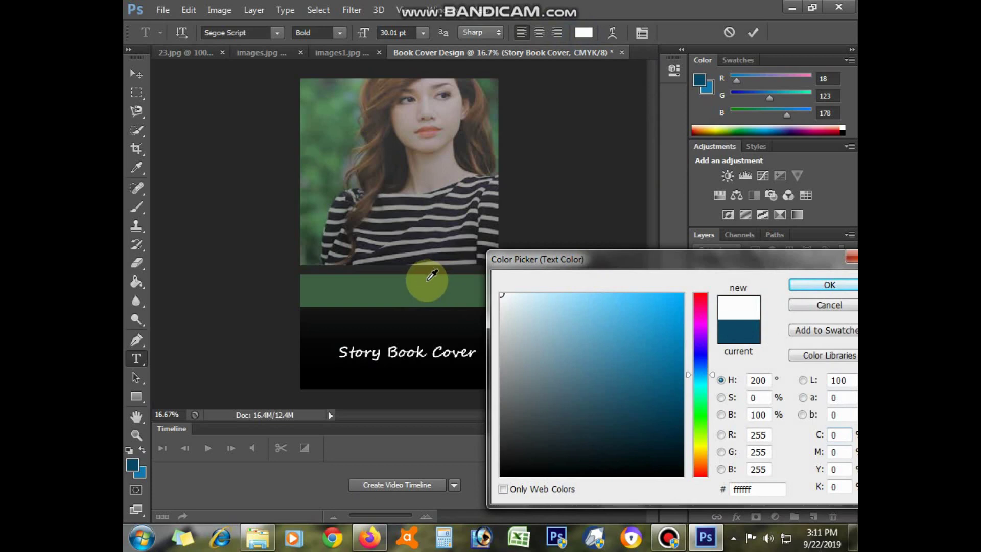
key("Return")
left_click(446, 295)
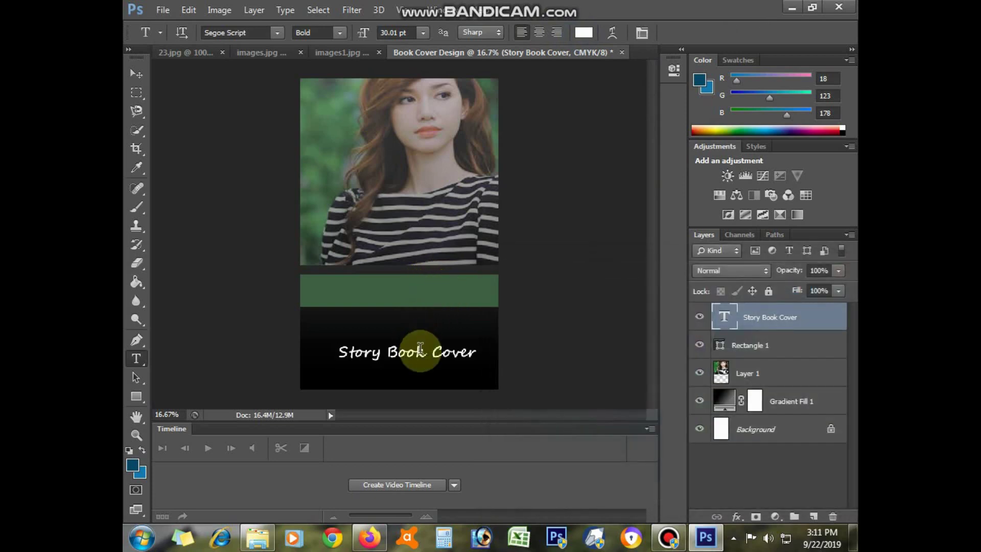
key("v")
left_click_drag(420, 352, 415, 295)
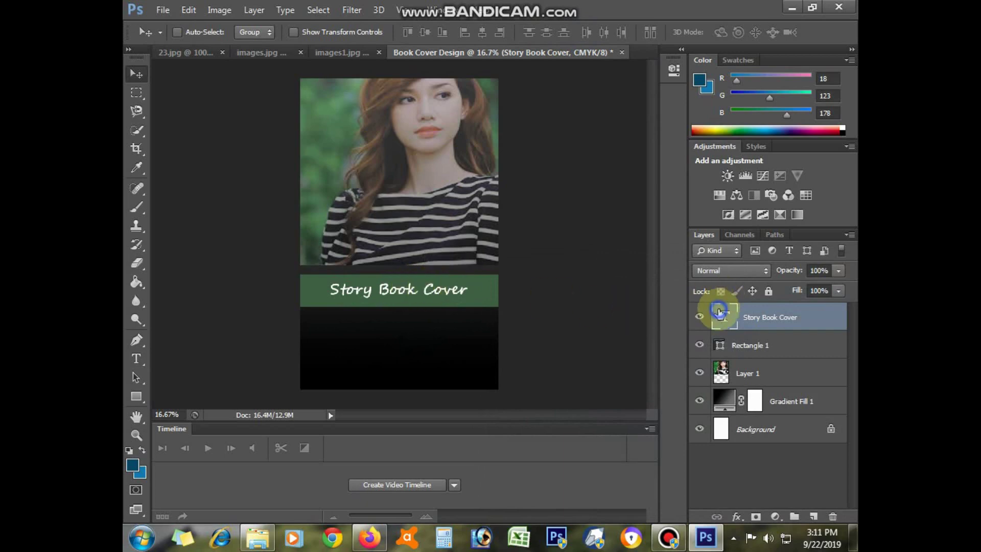
- Enlarge the title further, set it to Arial Bold, and nudge it to centre on the band
double_click(719, 311)
left_click_drag(365, 34, 375, 33)
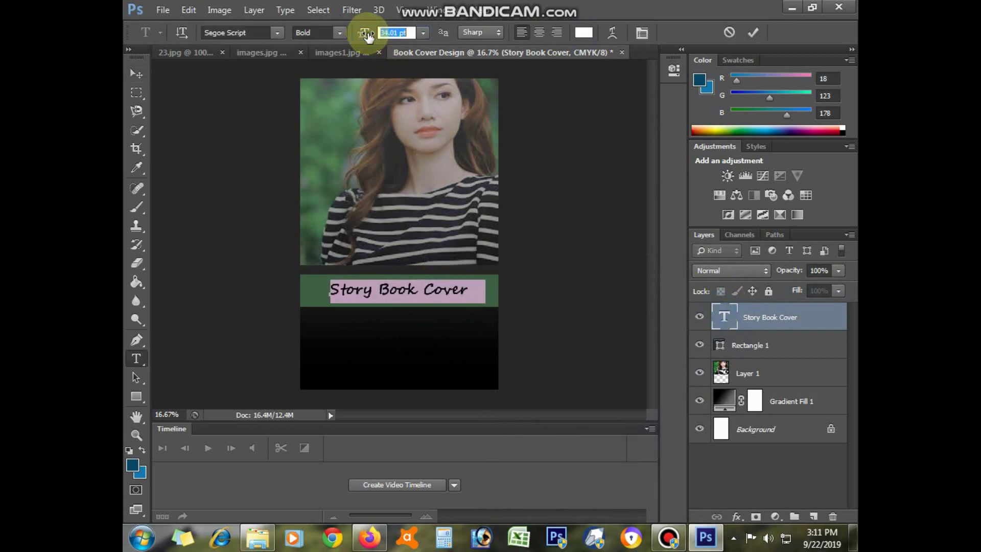
left_click(724, 316)
key("ctrl+Return")
key("v")
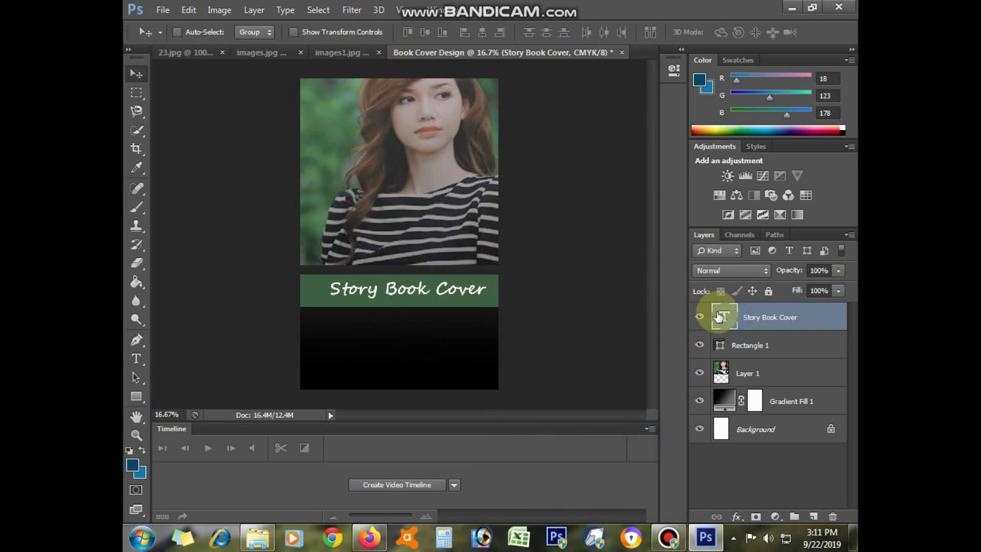
double_click(724, 316)
left_click(255, 32)
type("Ar")
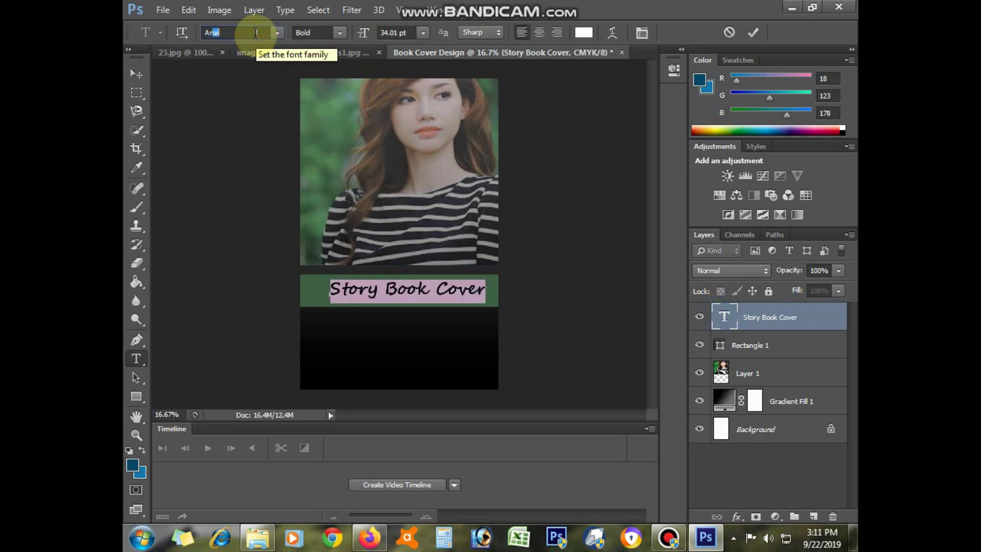
key("Return")
key("ctrl+Return")
key("v")
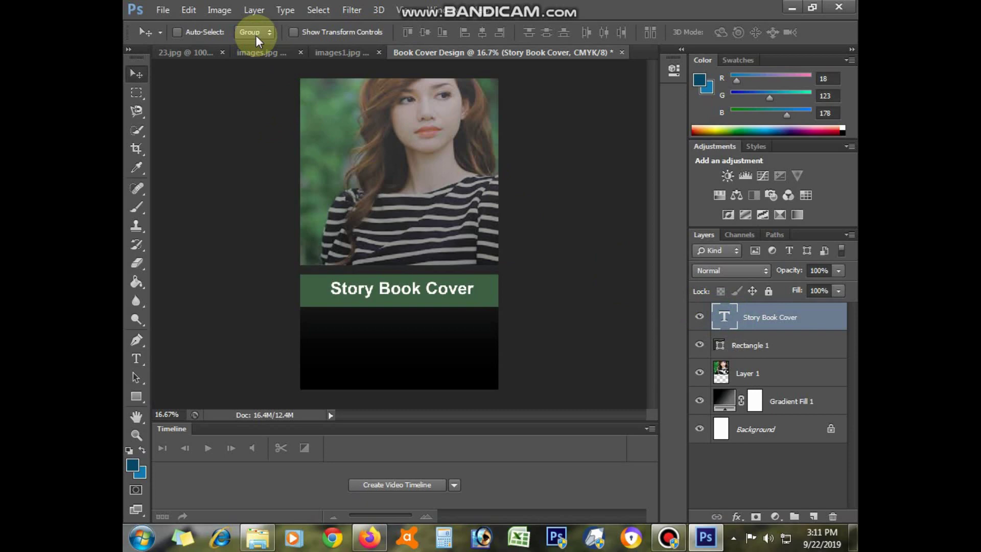
key("shift+Left")
key("shift+Left")
key("shift+Down")
key("shift+Down")
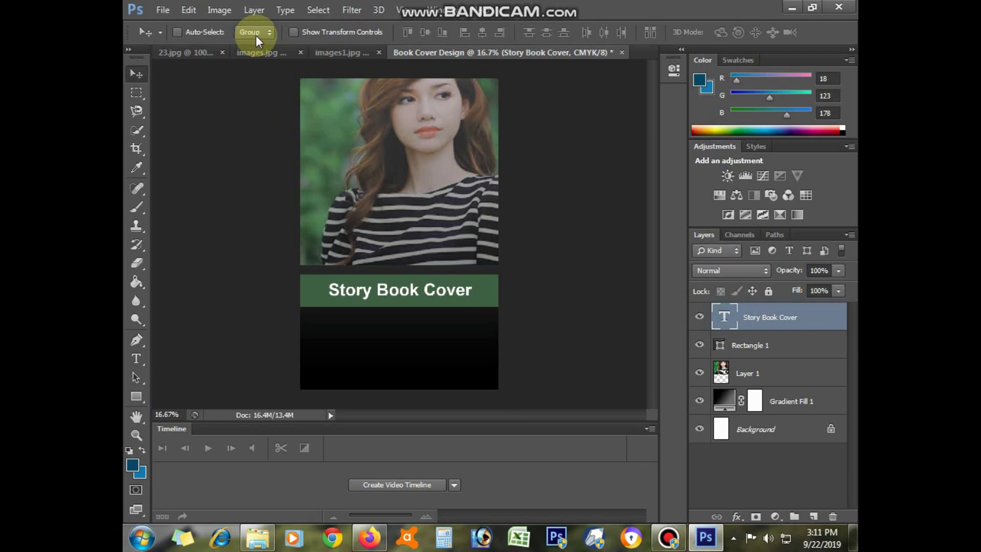
- Add a Gradient Overlay to the title and set its left stop to light grey
double_click(810, 322)
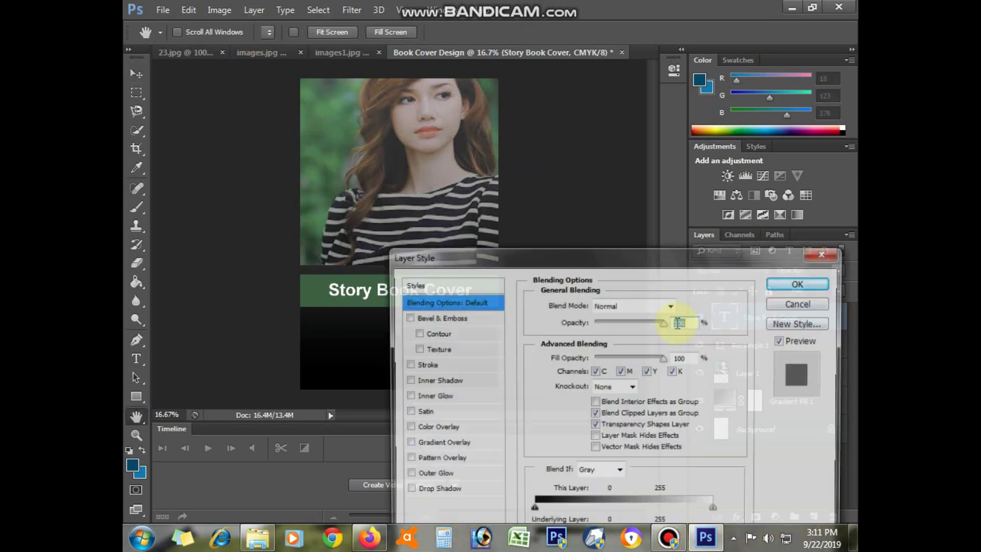
left_click(428, 444)
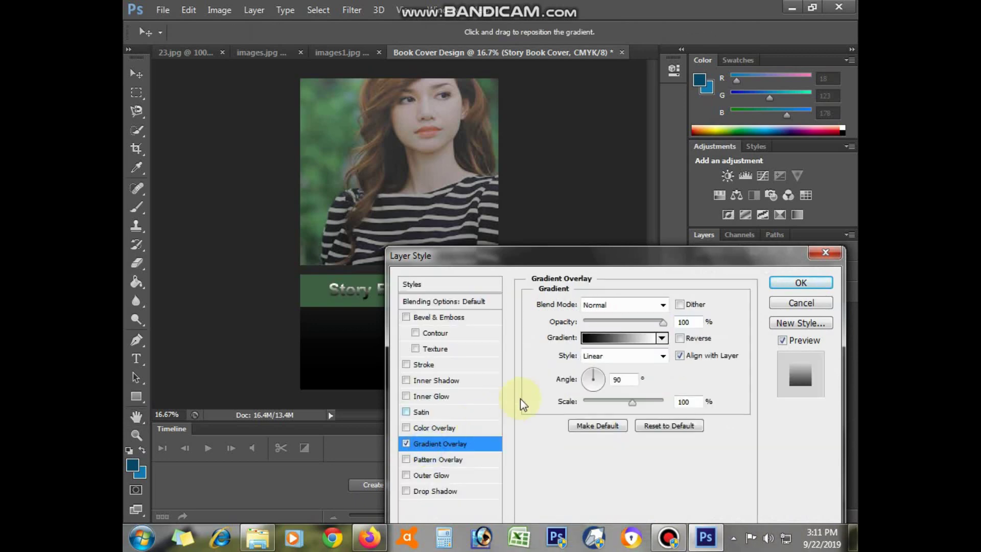
left_click(616, 340)
left_click(621, 210)
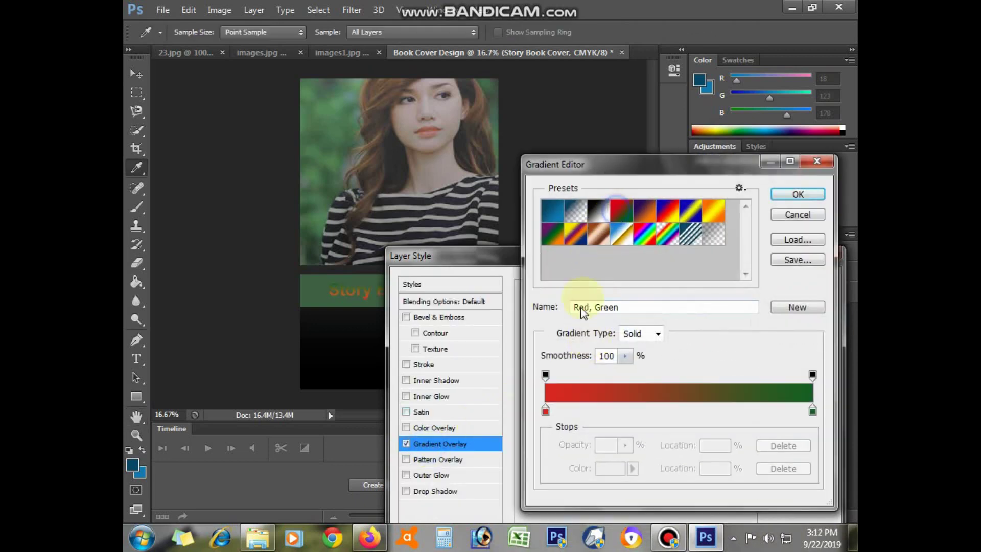
left_click(546, 411)
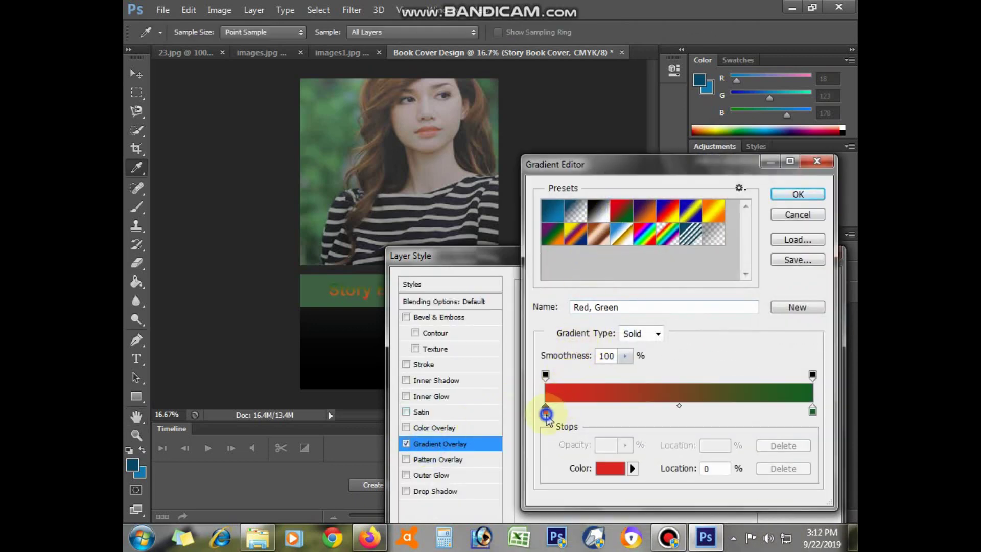
left_click(604, 467)
left_click_drag(596, 456, 484, 350)
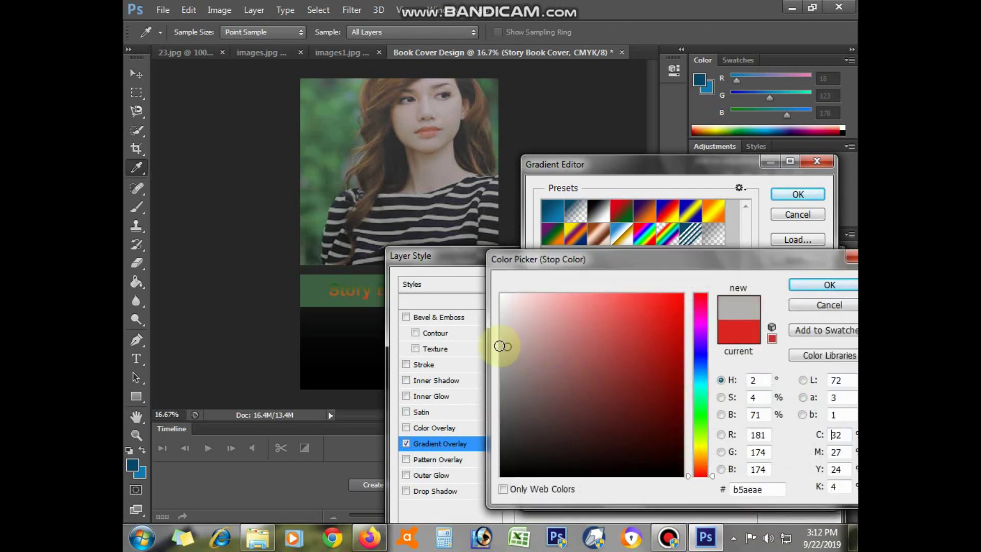
left_click(503, 336)
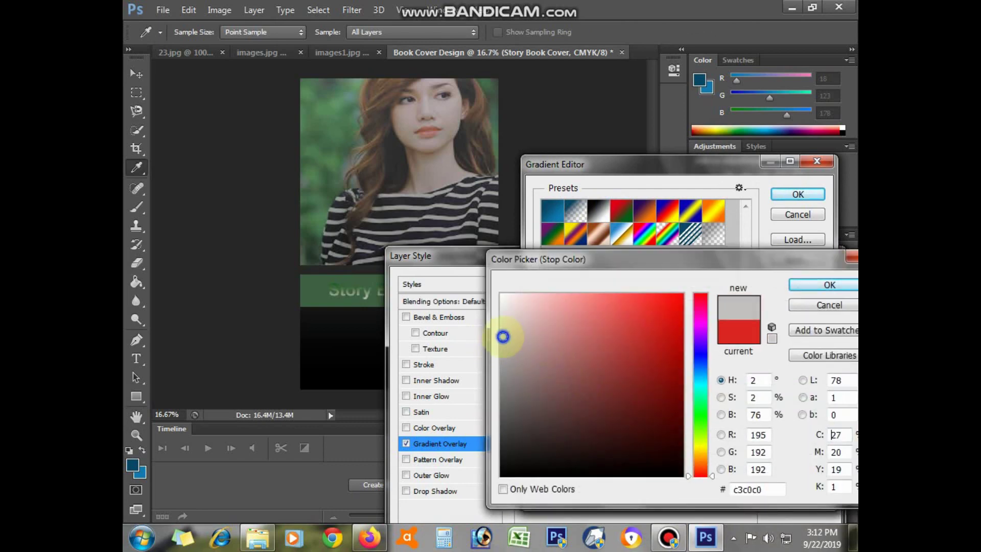
left_click(801, 286)
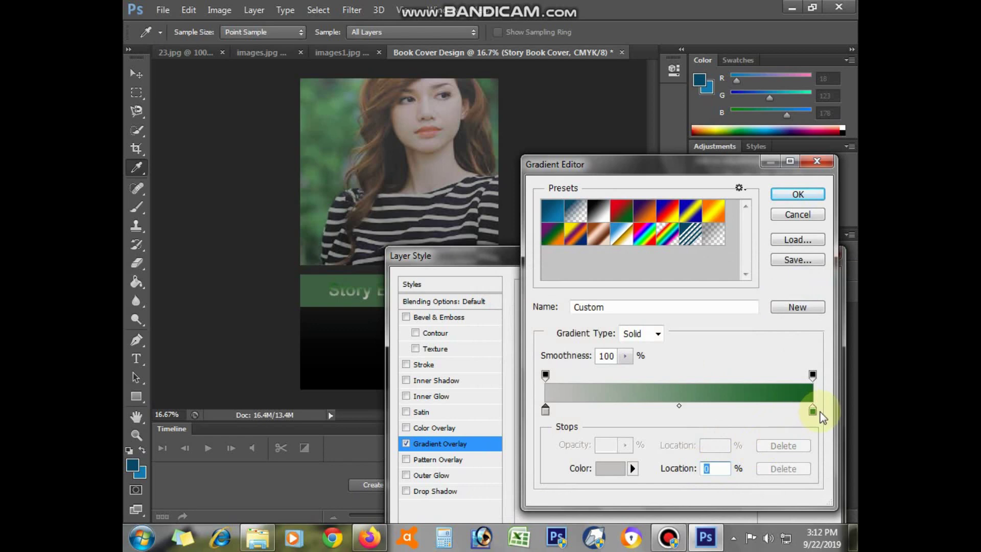
- Set the right gradient stop to grey and apply the grey gradient overlay
left_click(812, 410)
left_click(610, 468)
left_click(635, 356)
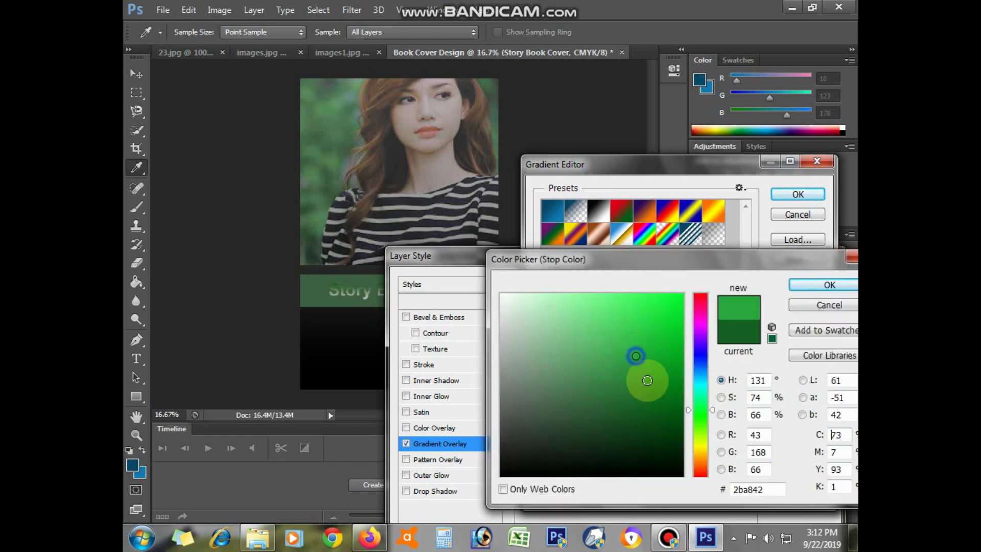
mouse_move(647, 380)
left_mouse_down()
mouse_move(684, 477)
mouse_move(641, 416)
mouse_move(500, 342)
mouse_move(503, 402)
left_mouse_up()
left_click(812, 294)
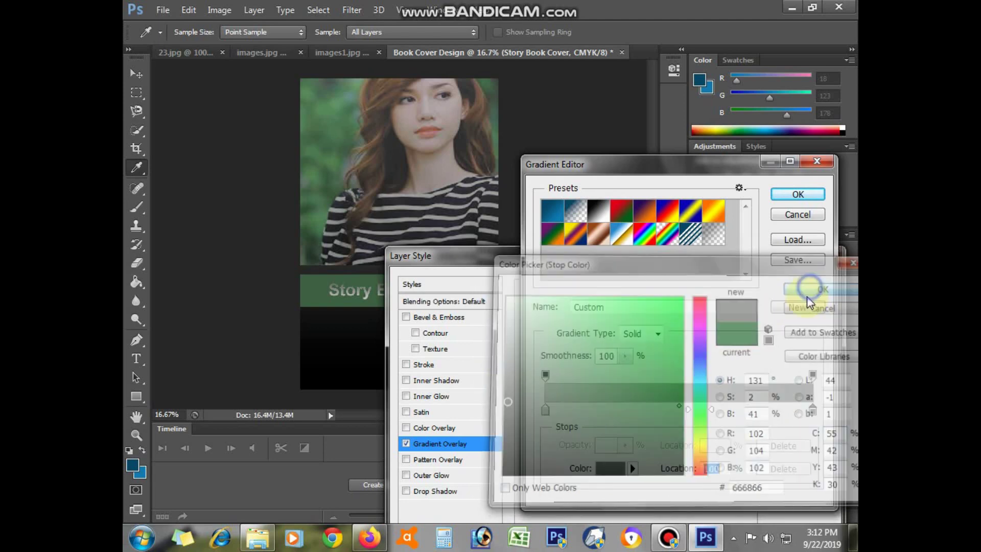
left_click(796, 195)
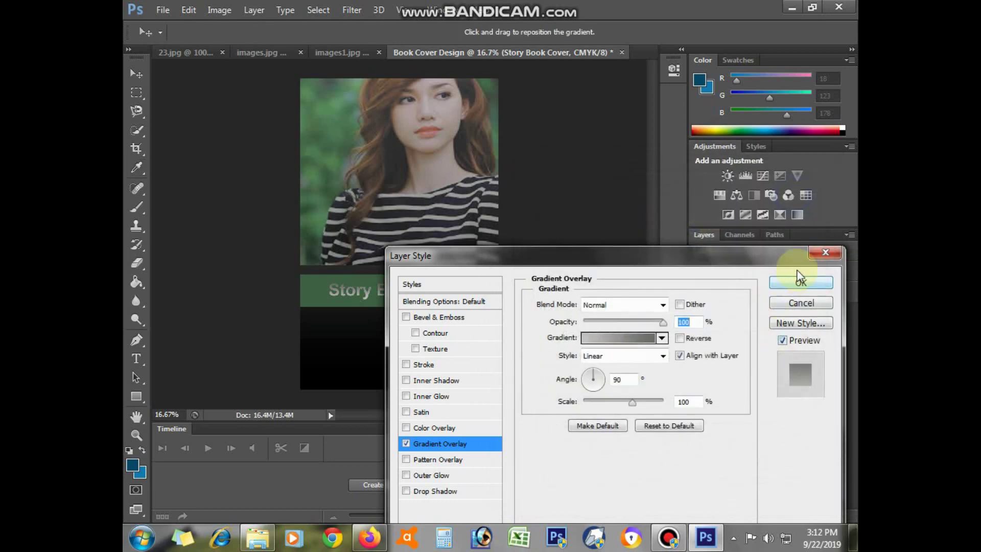
left_click(800, 284)
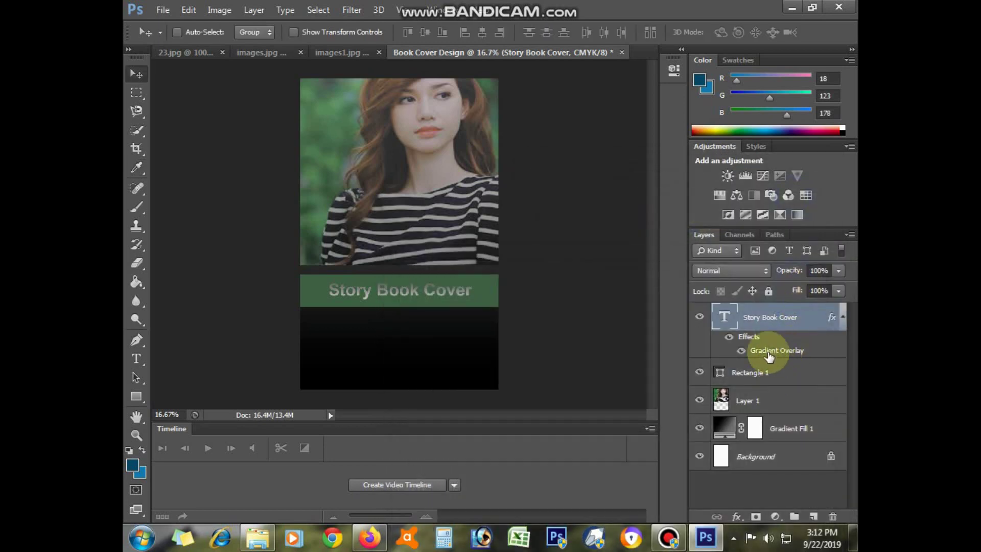
- Group the title and green Rectangle 1 into Group 1 and nudge it upward
left_click(777, 372, "shift")
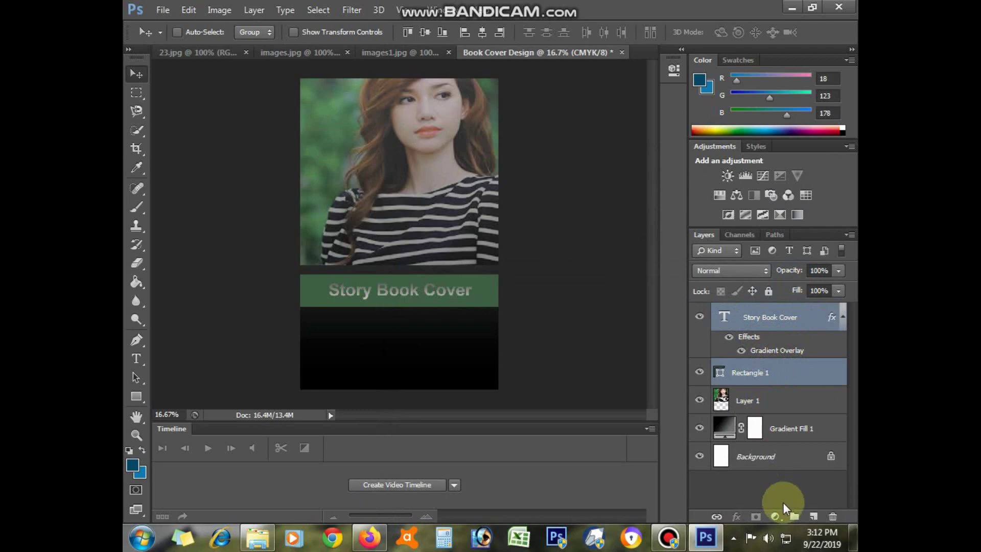
left_click(793, 517)
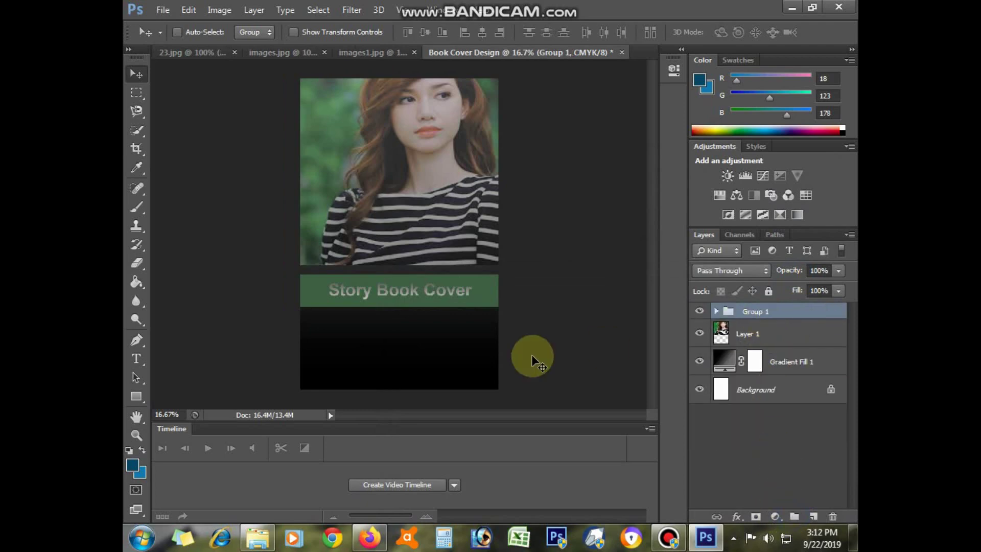
key("shift+Up")
key("shift+Up")
key("shift+Up")
key("shift+Up")
key("shift+Up")
key("shift+Up")
key("shift+Up")
key("shift+Up")
key("shift+Up")
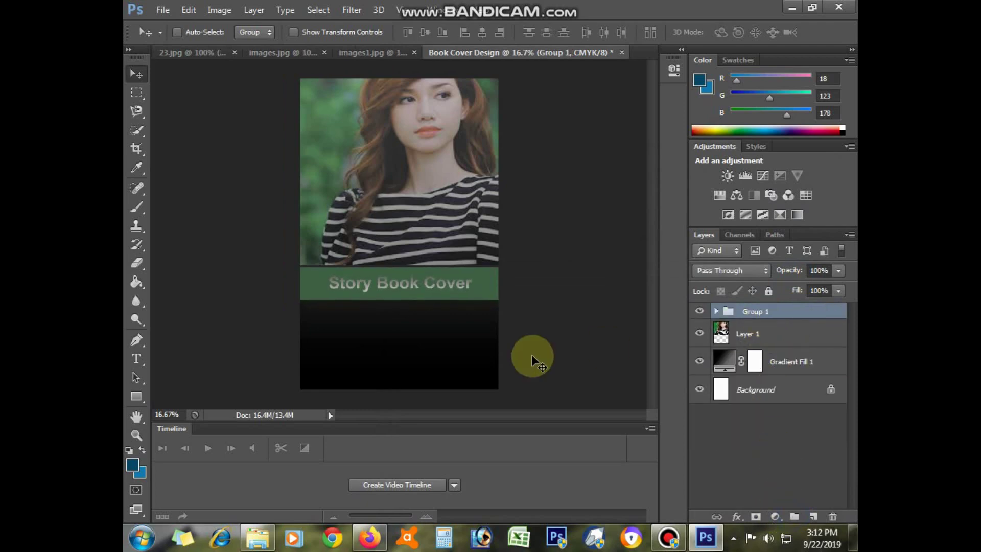
key("shift+Up")
key("shift+Up")
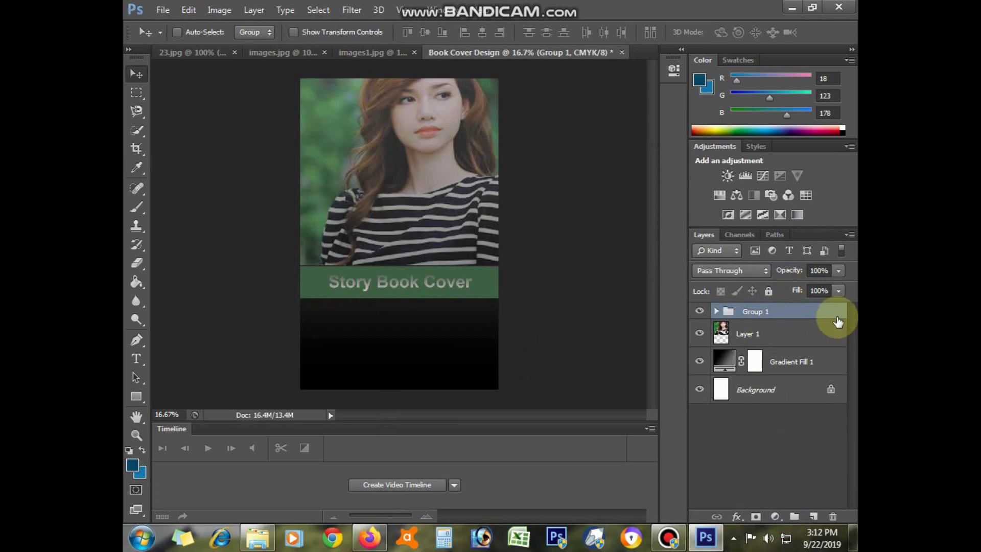
- Move Group 1 between Layer 1 and Gradient Fill 1 and nudge it slightly up
left_click_drag(832, 315, 821, 348)
left_click_drag(821, 348, 821, 348)
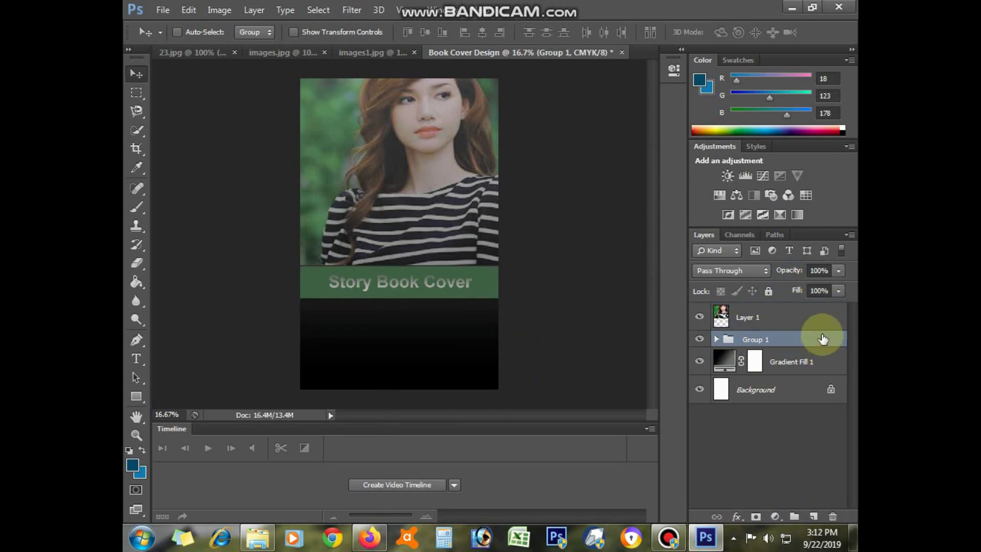
key("shift+Up")
key("shift+Up")
key("shift+Up")
key("shift+Up")
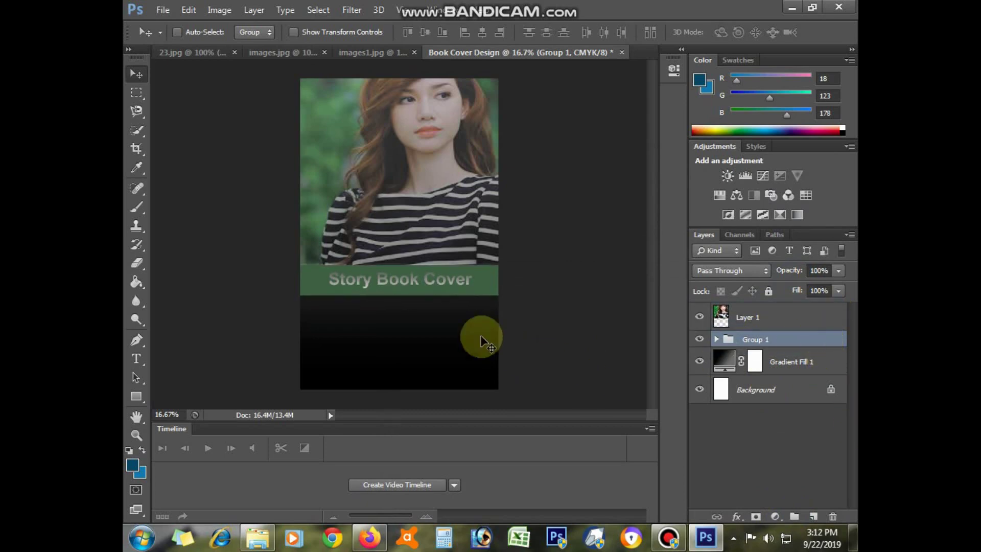
key("shift+Up")
key("shift+Up")
key("shift+Up")
key("shift+Up")
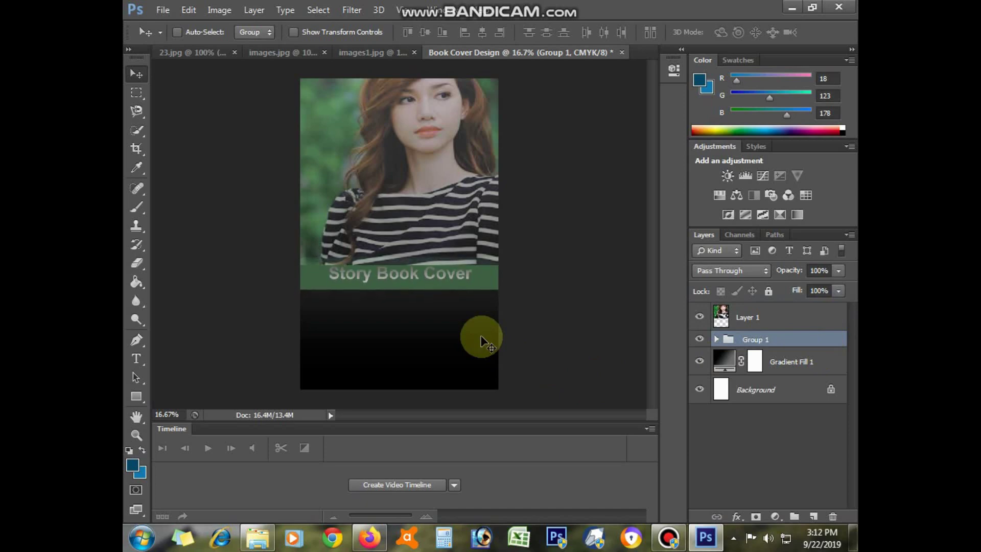
key("shift+Down")
key("shift+Down")
key("shift+Down")
key("shift+Down")
key("shift+Down")
key("shift+Down")
key("shift+Up")
key("shift+Up")
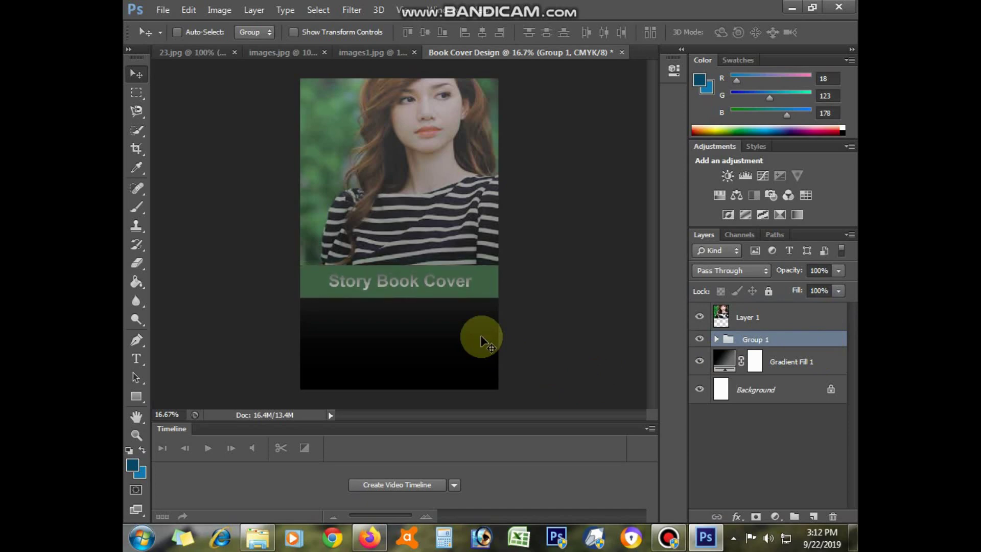
- Nudge the Story Book Cover text left within Group 1 and reselect Layer 1
left_click(716, 339)
left_click(736, 363)
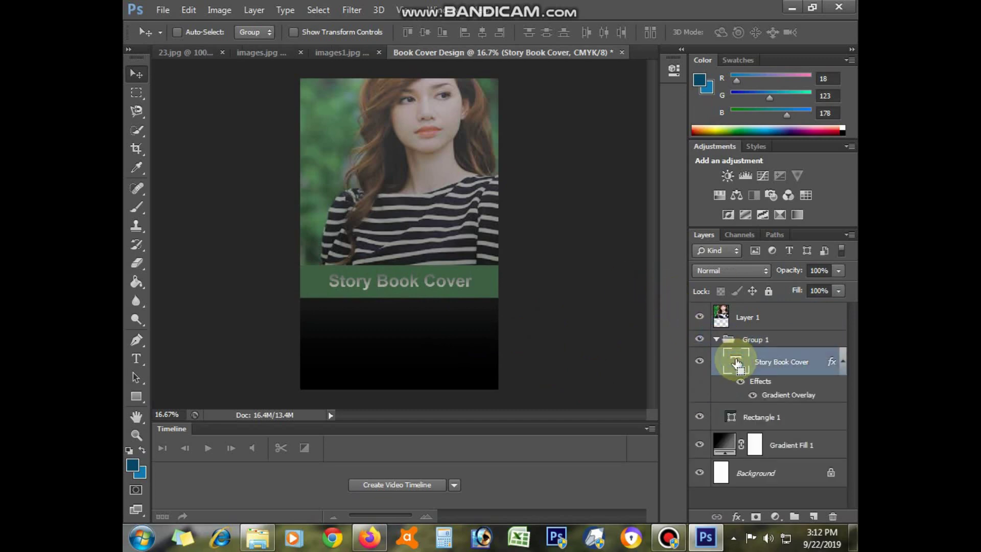
key("shift+Left")
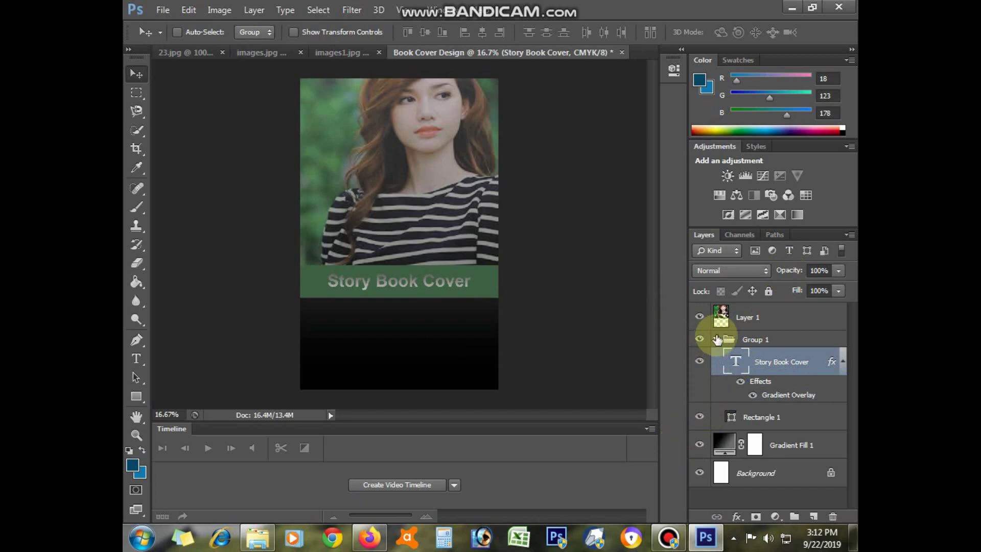
left_click(716, 340)
left_click(744, 315)
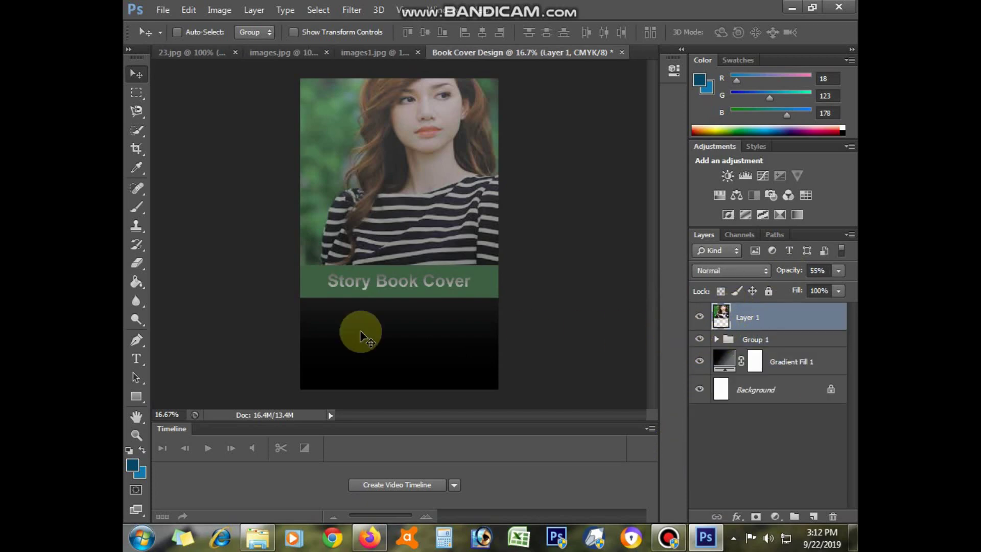
- Type the heading 'Story Book Design' below the banner, fixing typos, and nudge it left
left_click(131, 364)
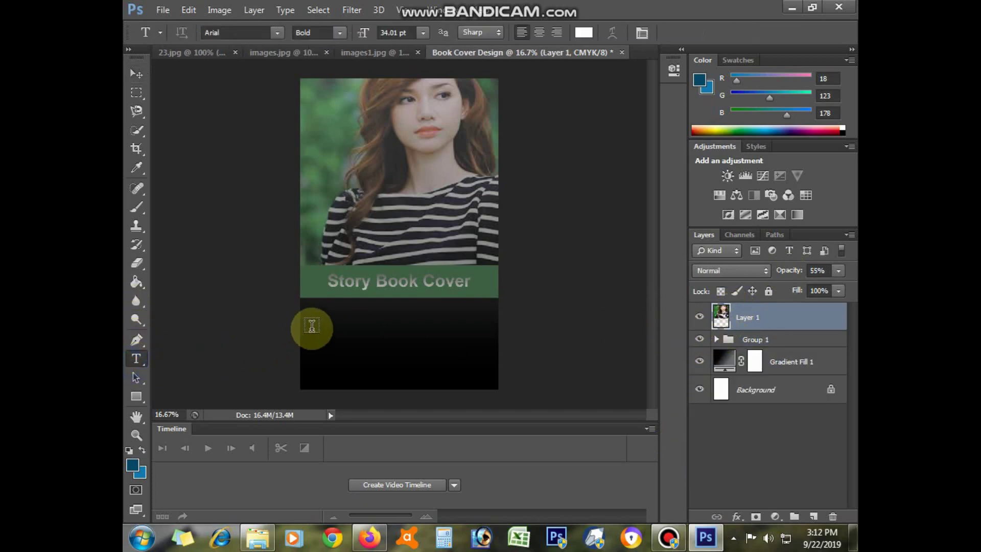
left_click(331, 318)
type("S")
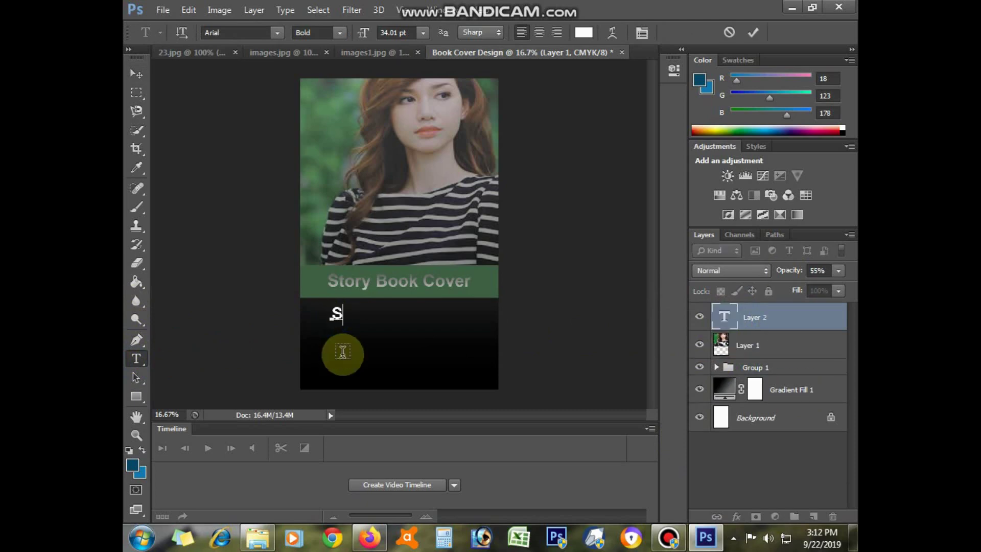
type("to")
type("ty")
key("BackSpace")
key("BackSpace")
key("BackSpace")
type("ry ")
type("Book ")
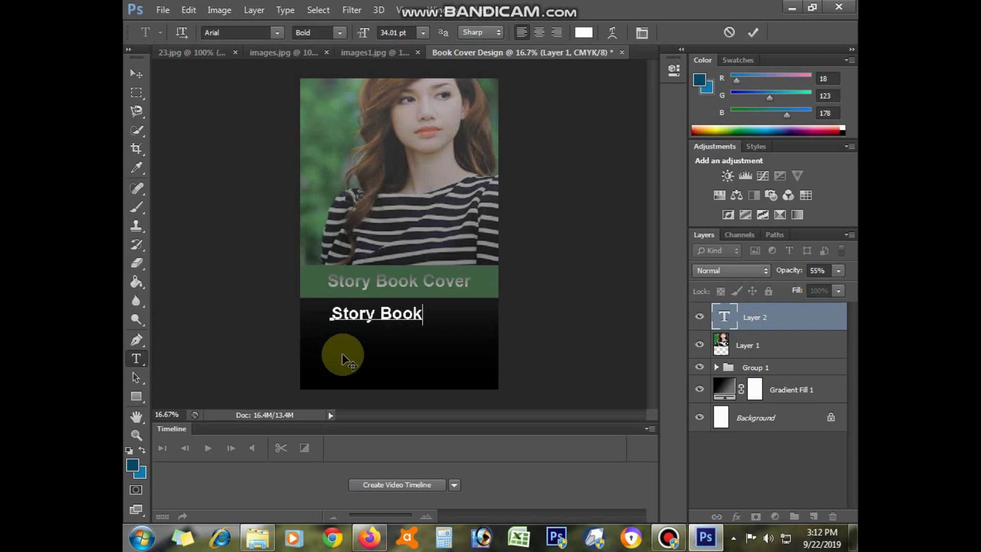
type("Deas")
key("Left")
key("Delete")
key("BackSpace")
type("si")
type("gn")
key("ctrl+Return")
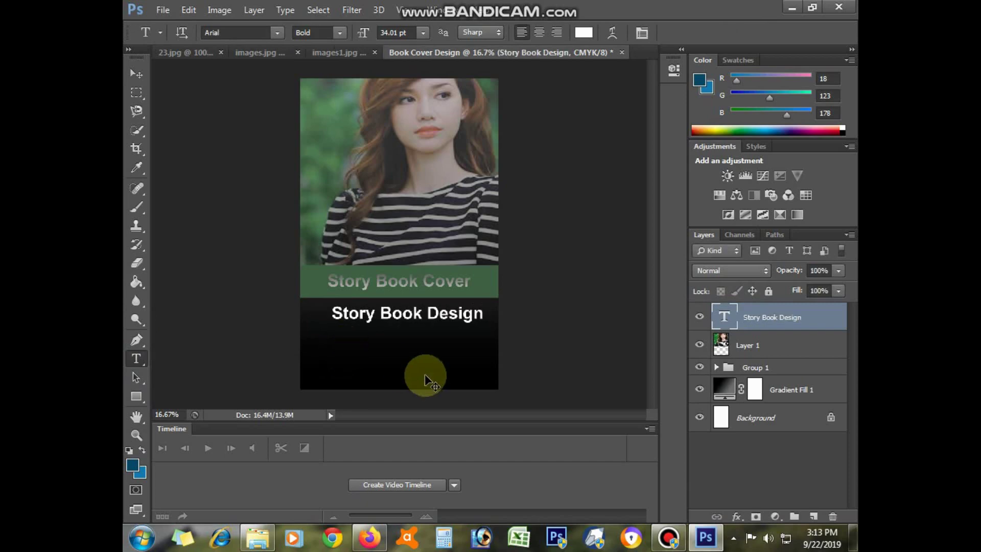
key("ctrl+Left")
key("ctrl+Left")
key("ctrl+Left")
key("ctrl+Left")
key("ctrl+Left")
key("ctrl+Left")
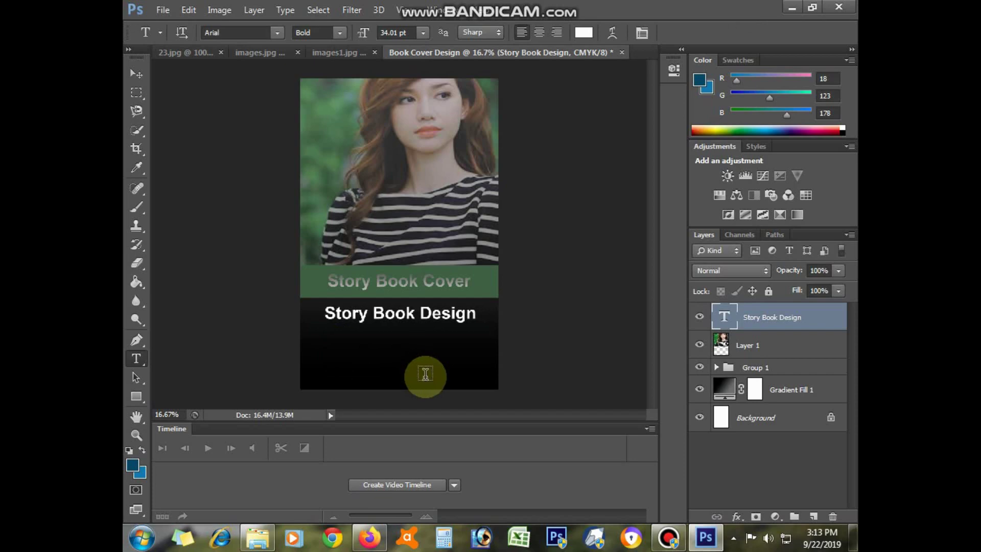
- Colour the Story Book Design heading dark green #11621e and commit it
double_click(724, 315)
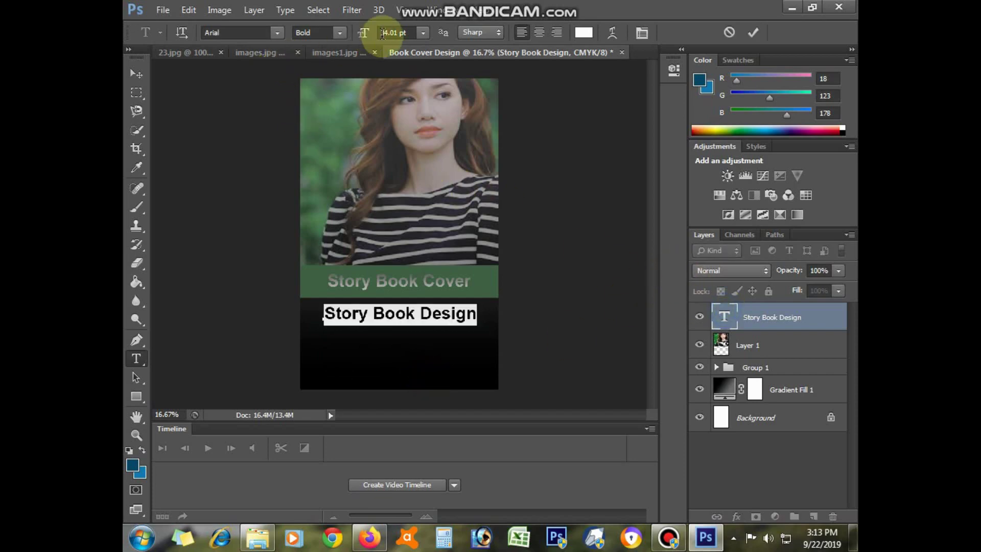
left_click(583, 32)
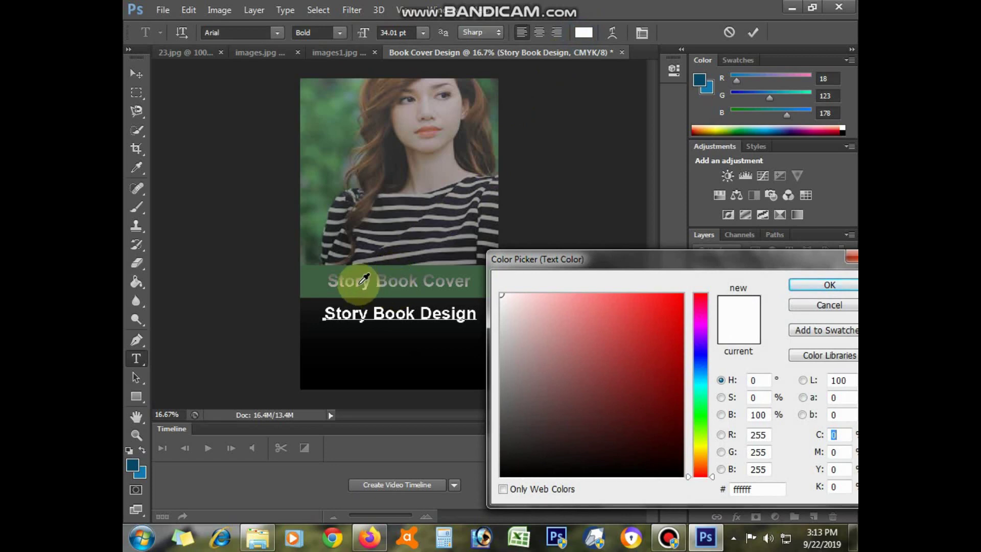
left_click(355, 278)
left_click(665, 426)
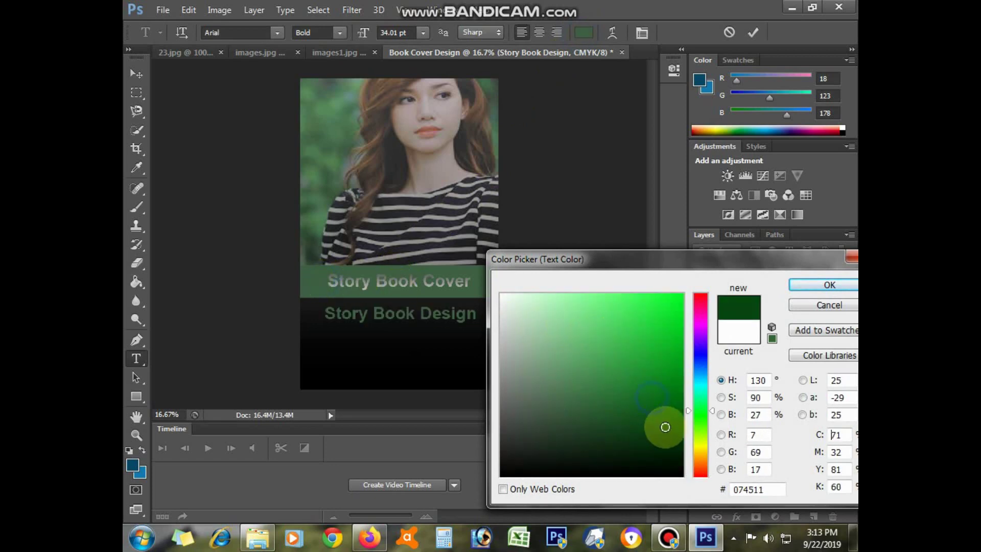
mouse_move(695, 393)
left_mouse_down()
mouse_move(699, 294)
mouse_move(727, 268)
left_mouse_up()
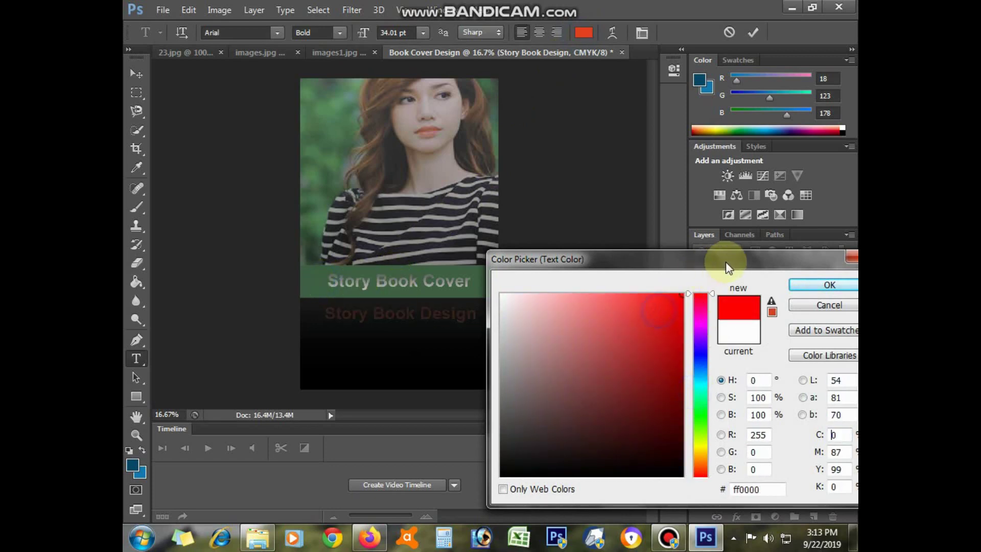
left_click(695, 370)
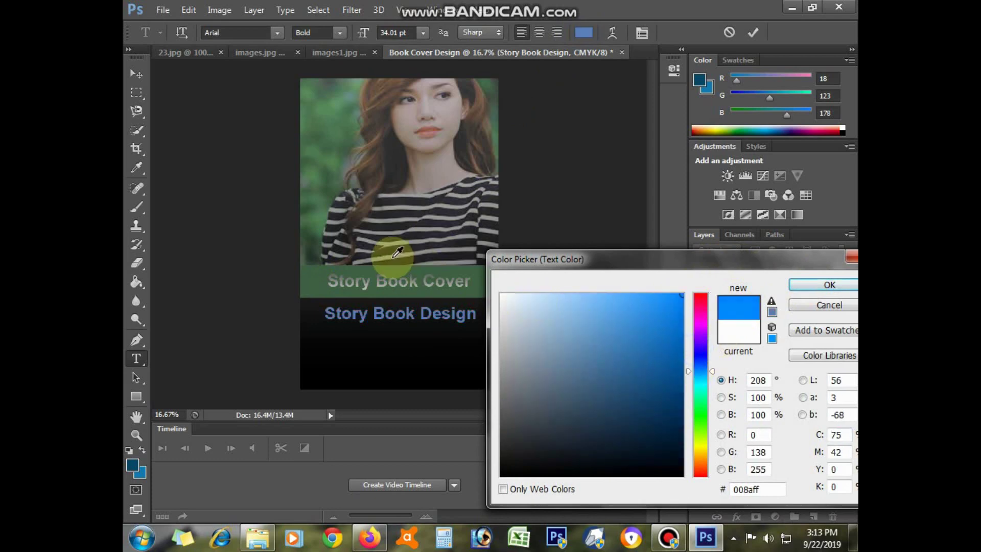
left_click(398, 291)
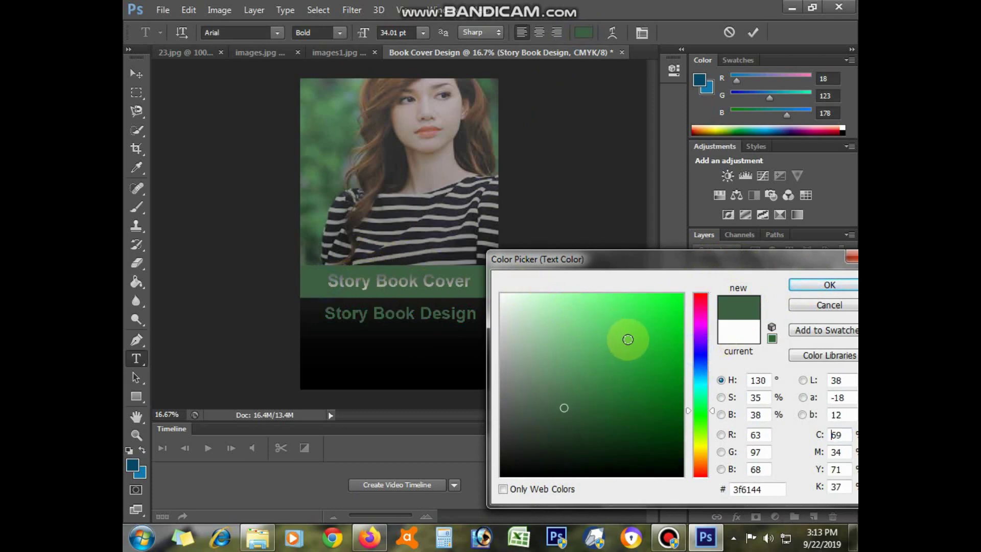
left_click(668, 437)
left_click(652, 407)
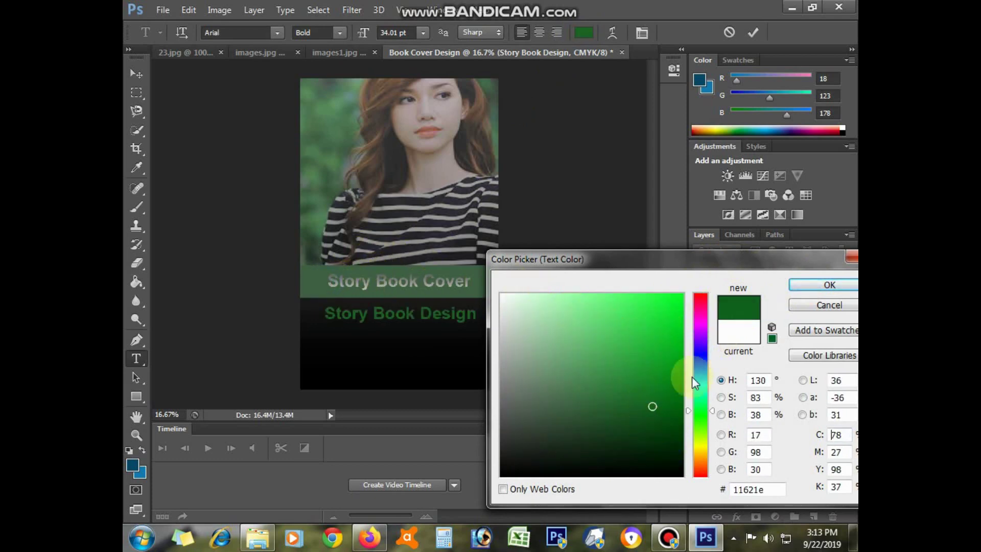
left_click(800, 285)
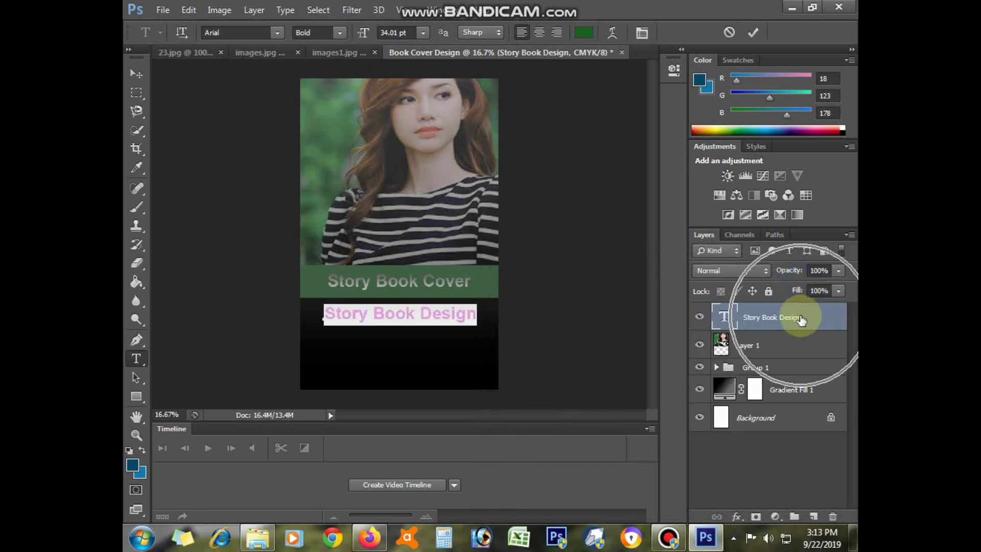
left_click(800, 319)
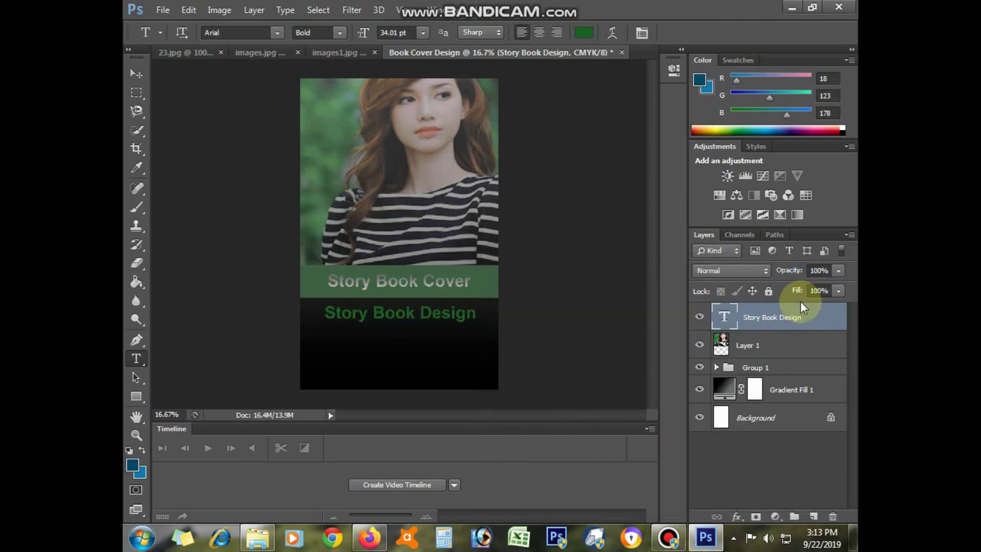
- Enlarge the Story Book Design heading to 38.01 pt and nudge it left
double_click(728, 309)
left_click_drag(363, 32, 367, 32)
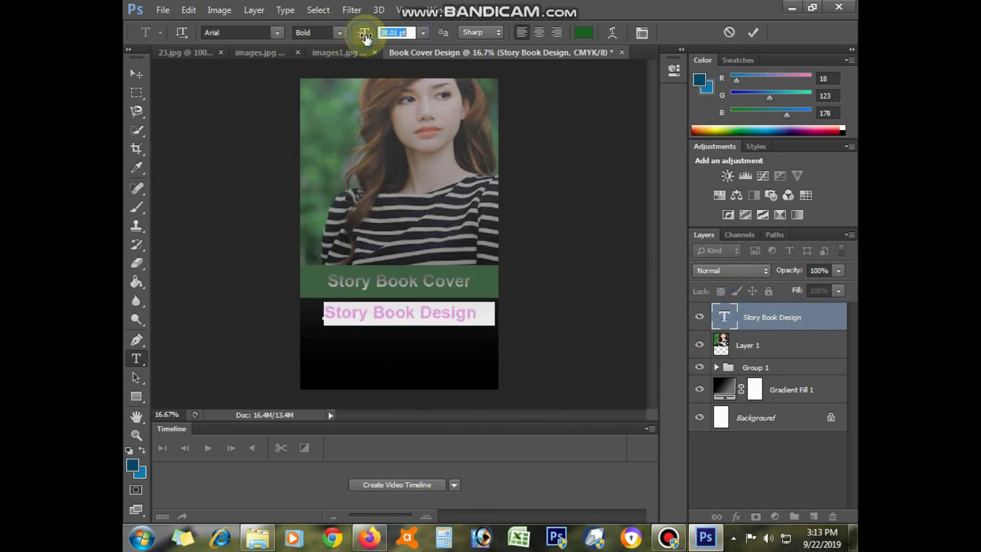
key("ctrl+Return")
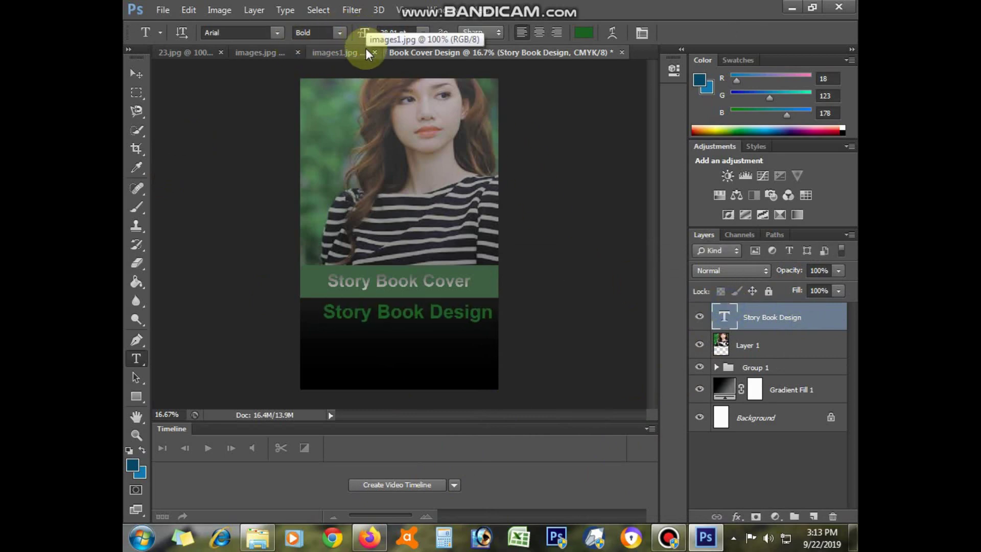
key("ctrl+shift+Left")
key("ctrl+shift+Left")
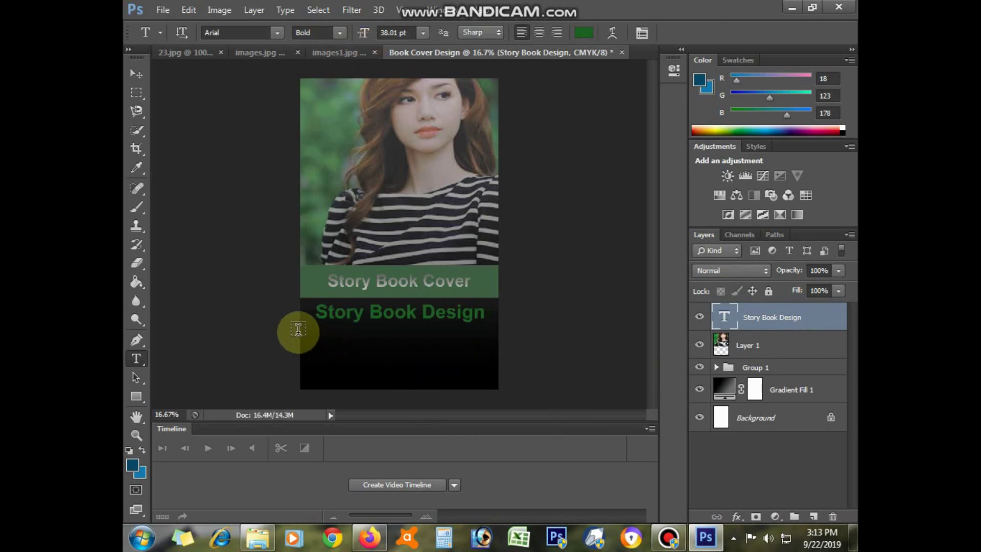
- Draw a new paragraph text box in the dark area below the heading
left_click_drag(300, 331, 499, 389)
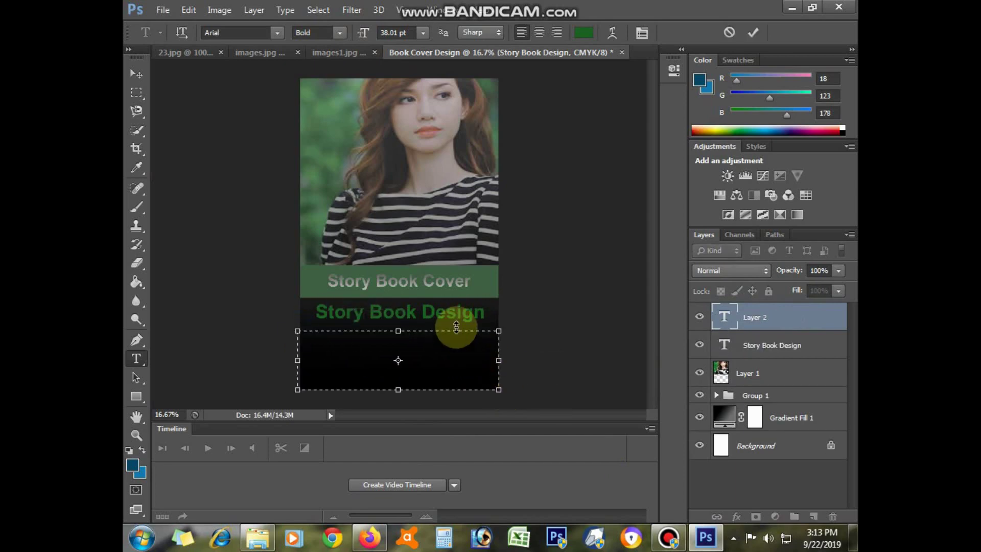
left_click(318, 9)
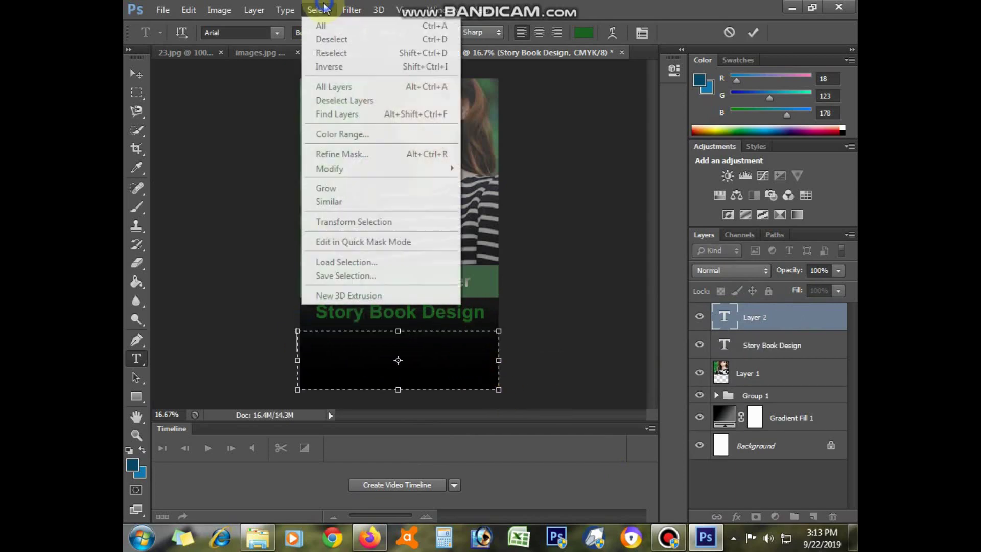
left_click(743, 311)
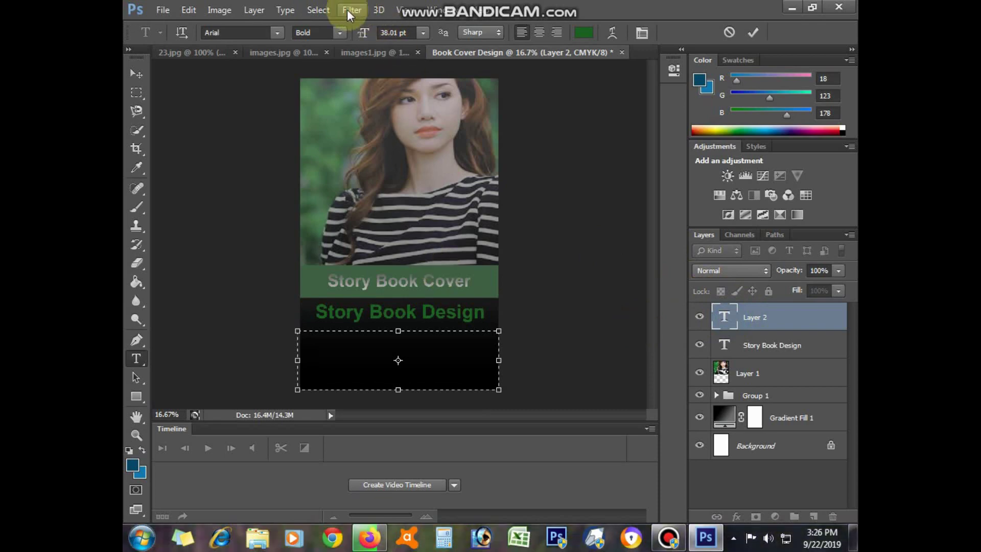
- Paste Lorem Ipsum placeholder text into the box, shrink it to 15.01 pt, and commit
left_click(318, 10)
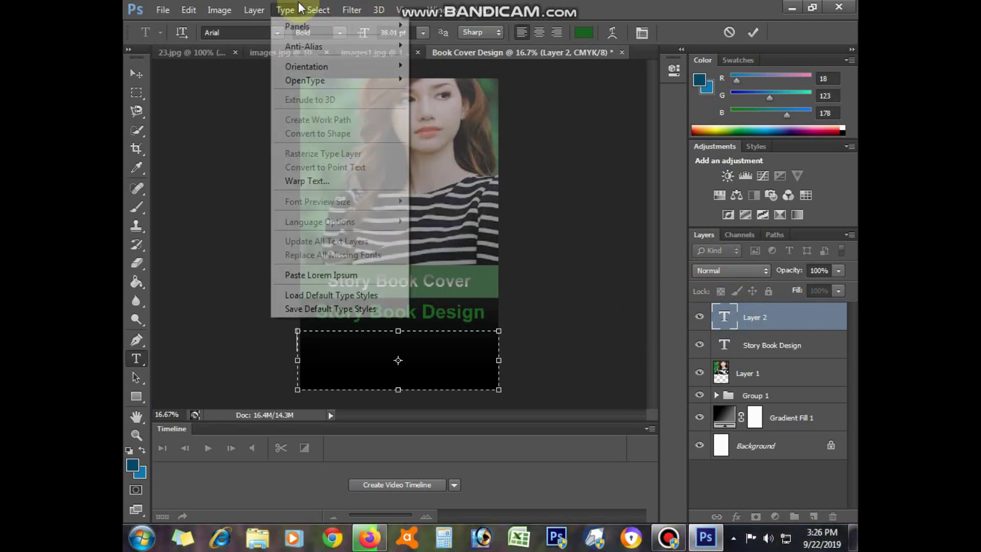
left_click(358, 275)
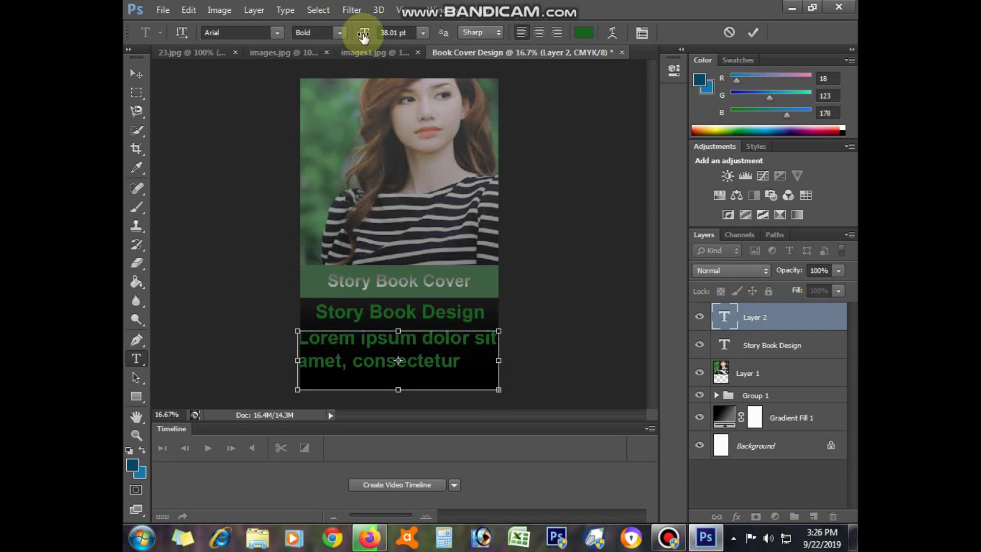
key("ctrl+a")
left_click_drag(363, 36, 355, 40)
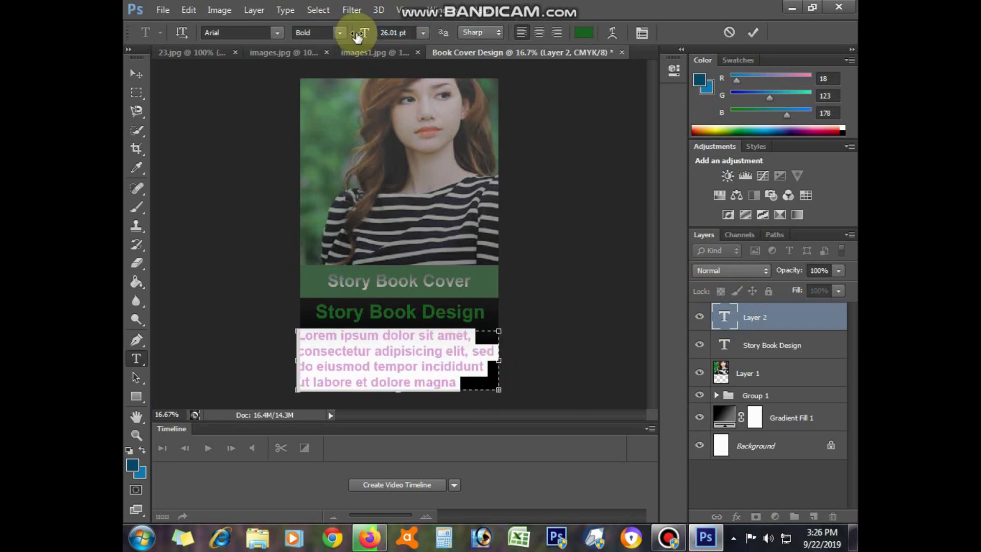
left_click_drag(368, 34, 361, 41)
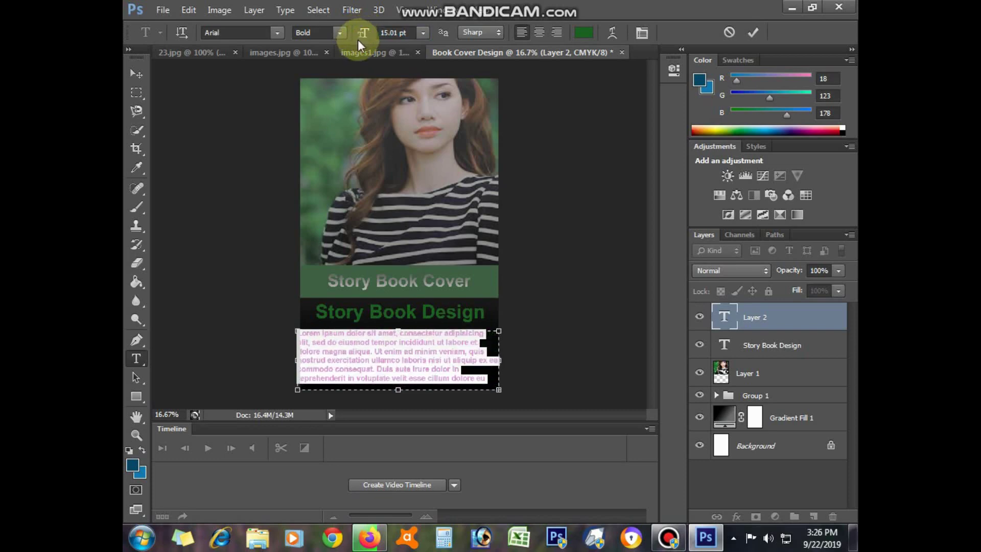
left_click(793, 322)
double_click(724, 317)
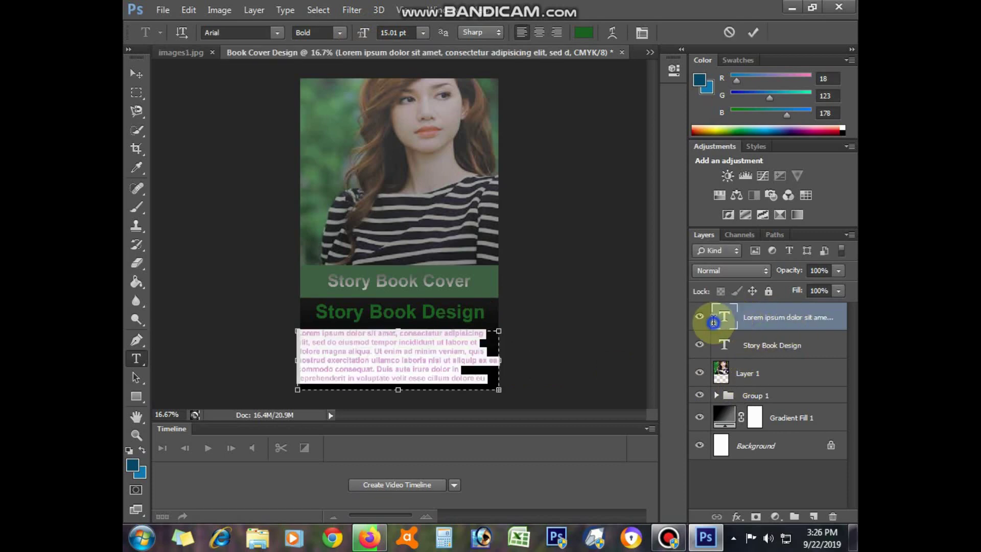
left_click(642, 34)
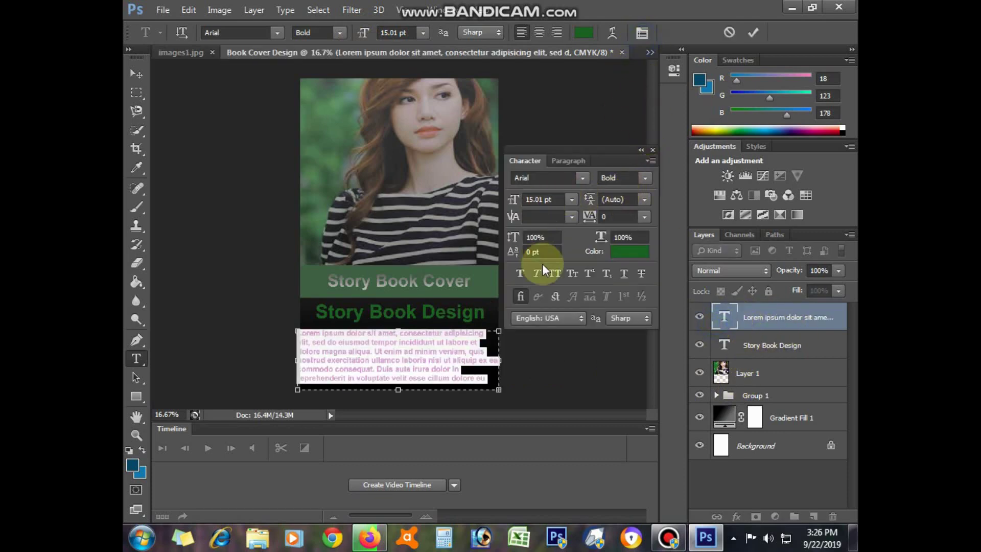
left_click(642, 216)
left_click(638, 199)
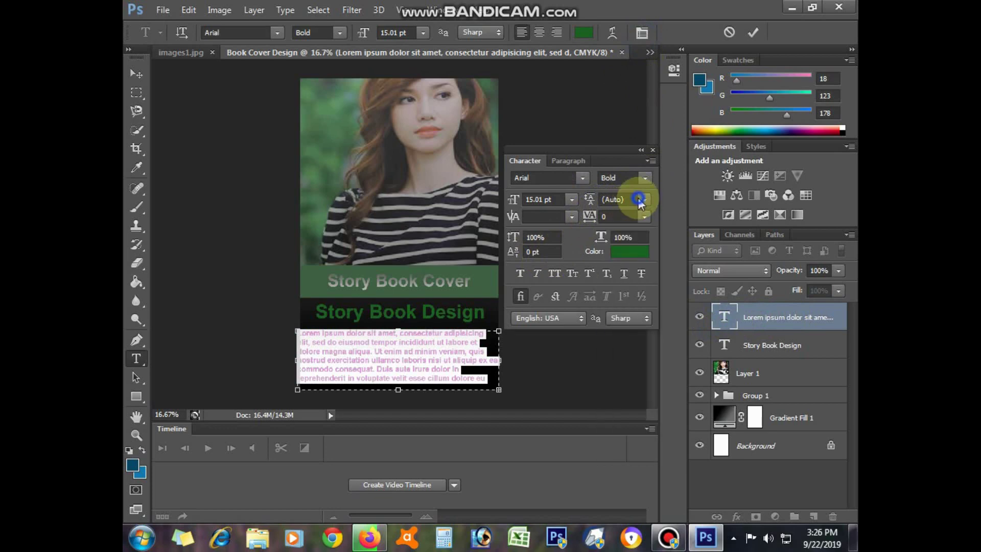
left_click(638, 208)
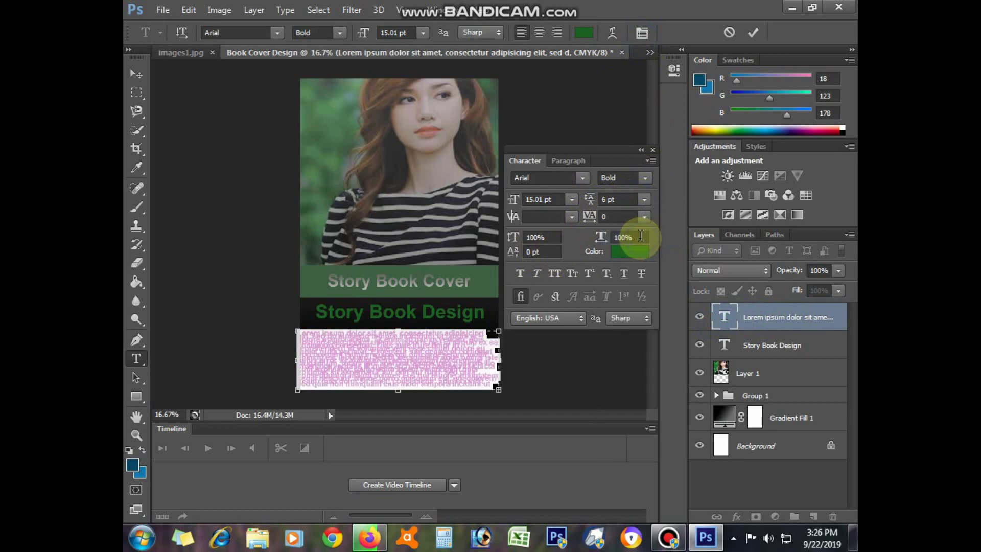
left_click(641, 198)
left_click(637, 217)
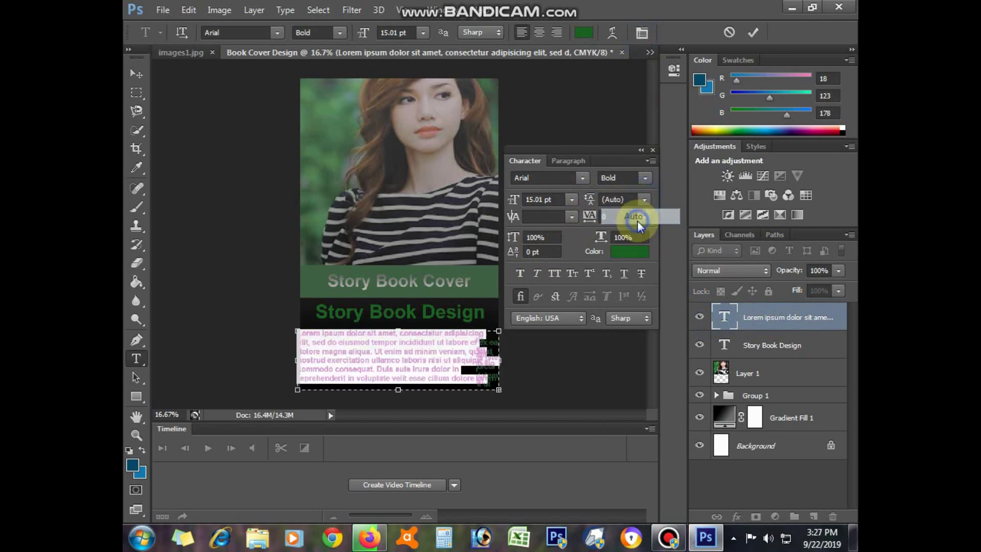
left_click(572, 199)
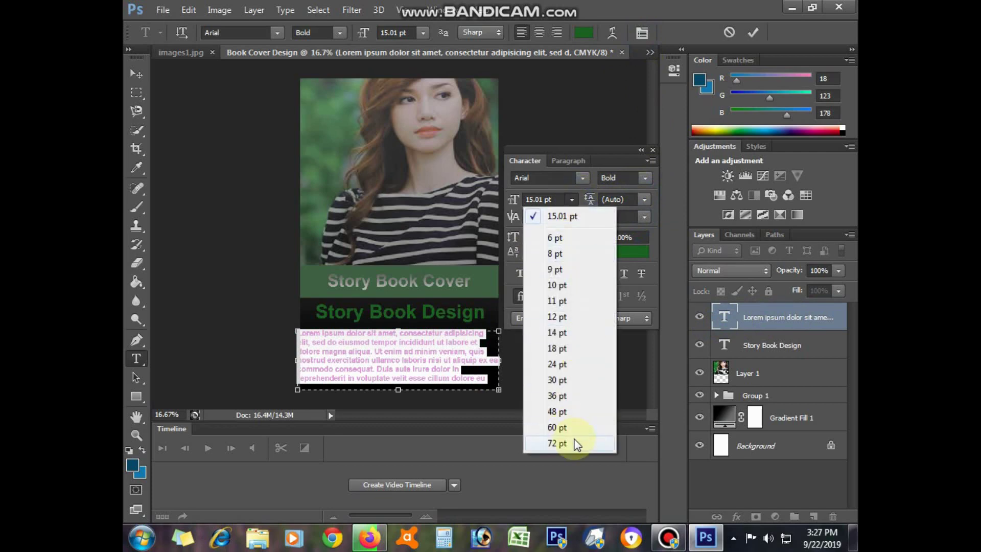
left_click(567, 216)
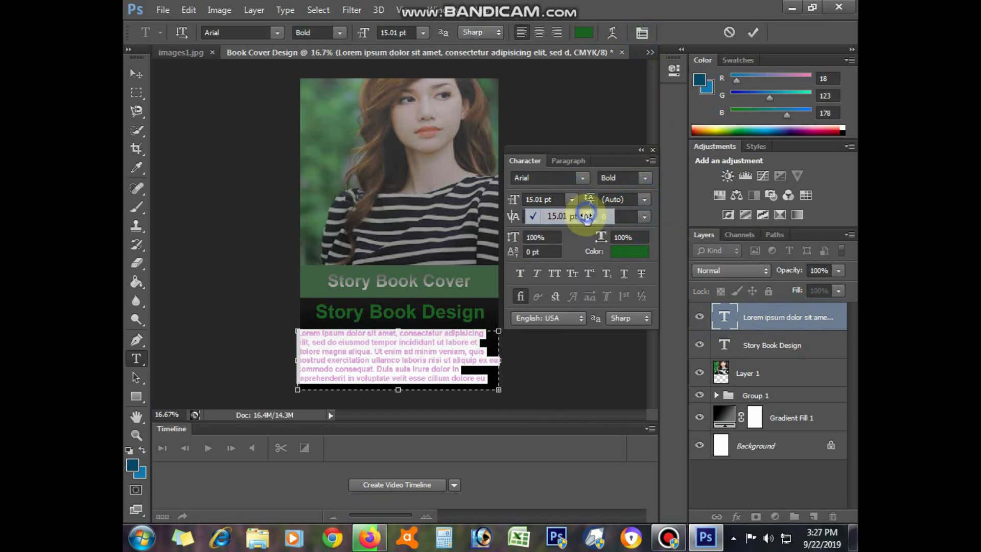
left_click(543, 250)
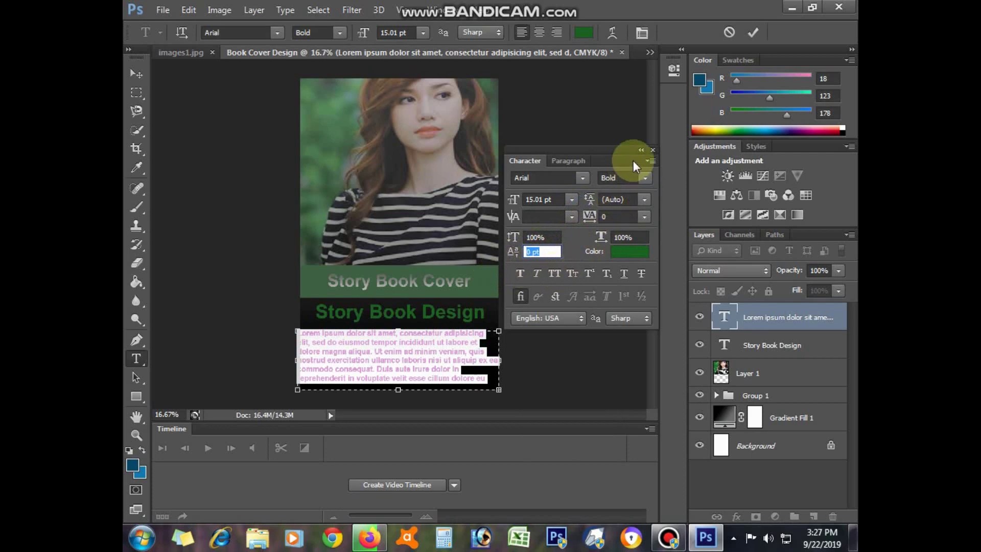
left_click(652, 151)
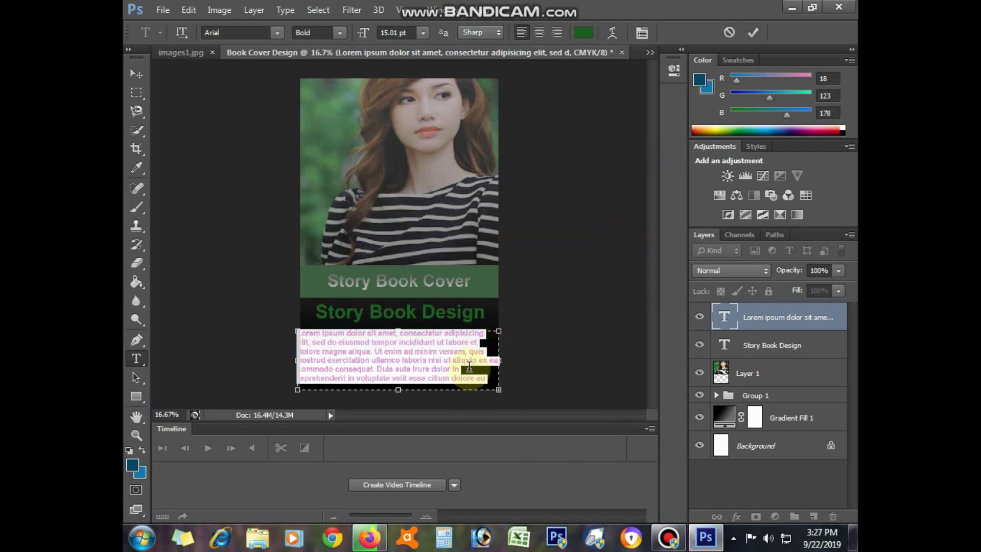
key("ctrl+Return")
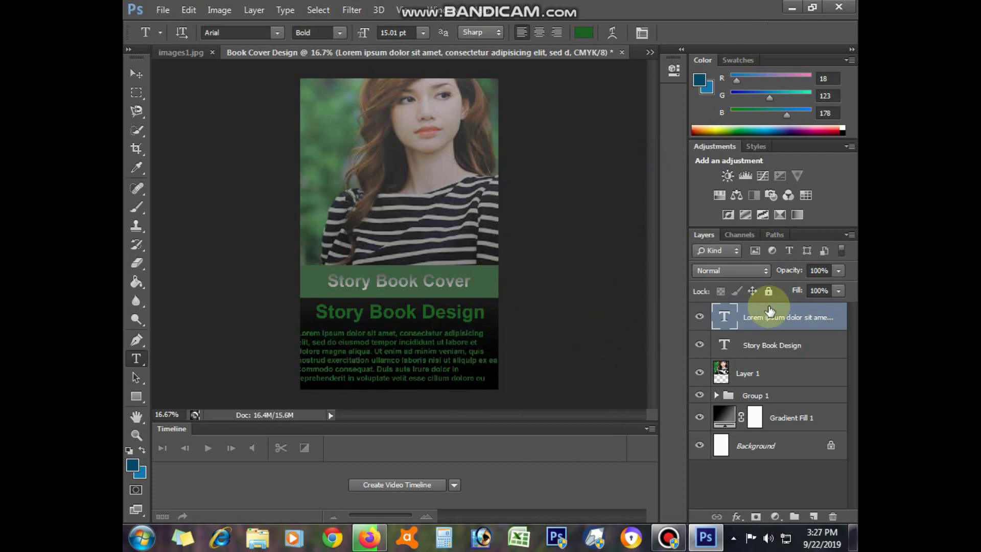
- Enlarge the Lorem ipsum paragraph to 18 pt
double_click(725, 316)
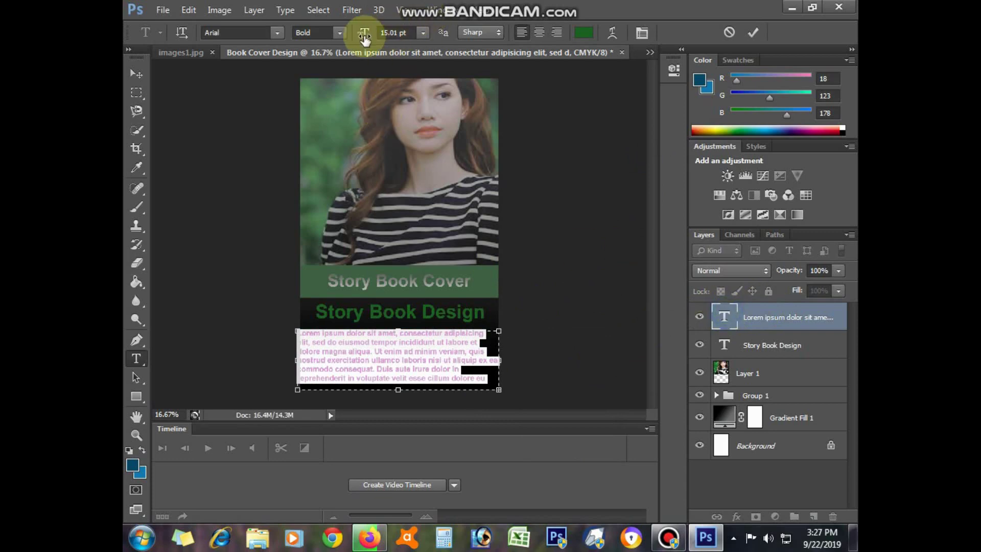
left_click_drag(365, 36, 368, 42)
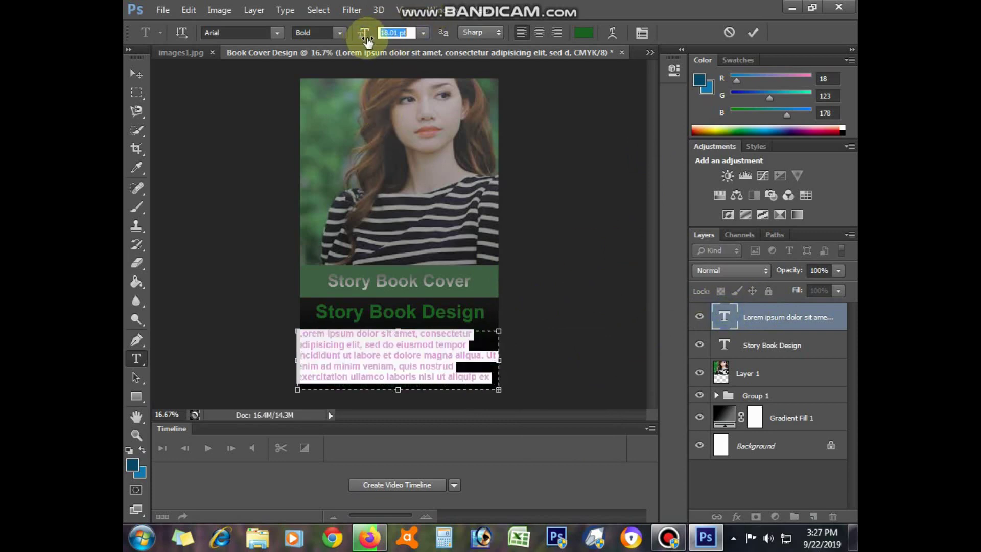
key("ctrl+Return")
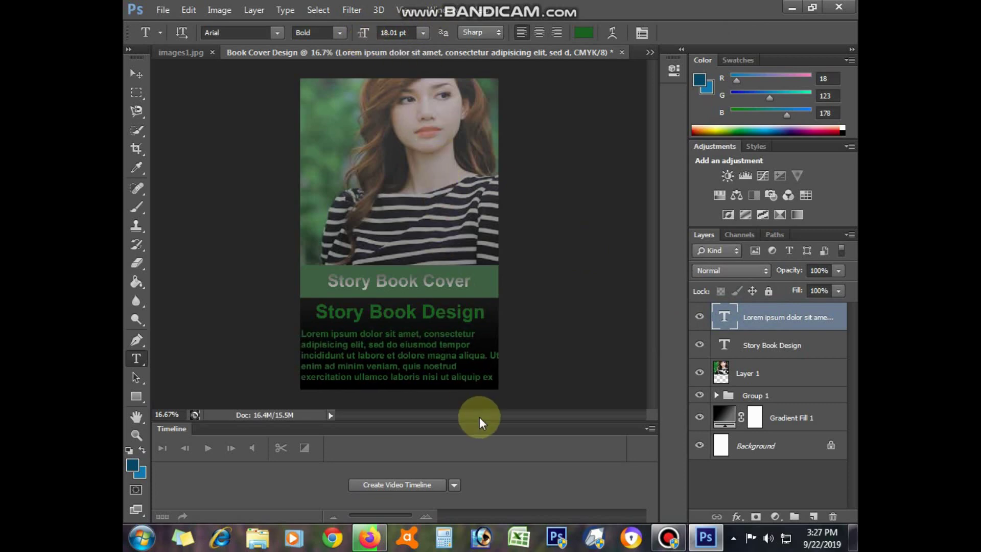
- Trim the last line's trailing words and start the 'Ut' sentence on its own line
left_click(471, 358)
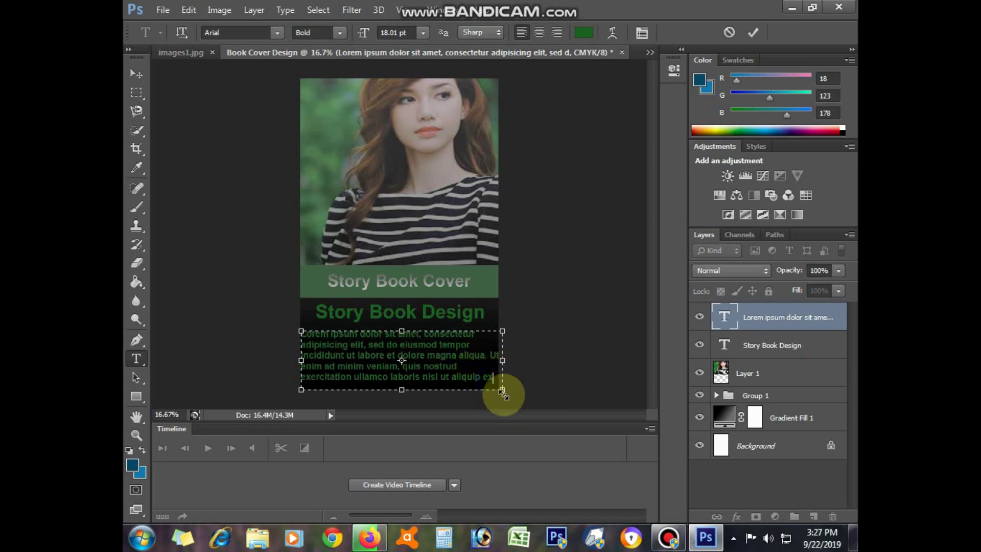
key("BackSpace")
key("BackSpace")
key("BackSpace")
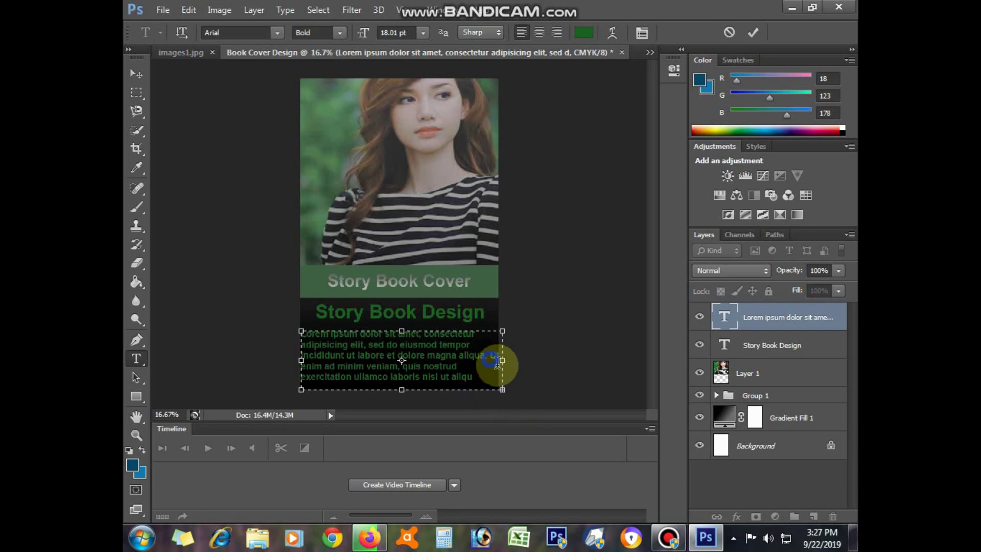
key("Return")
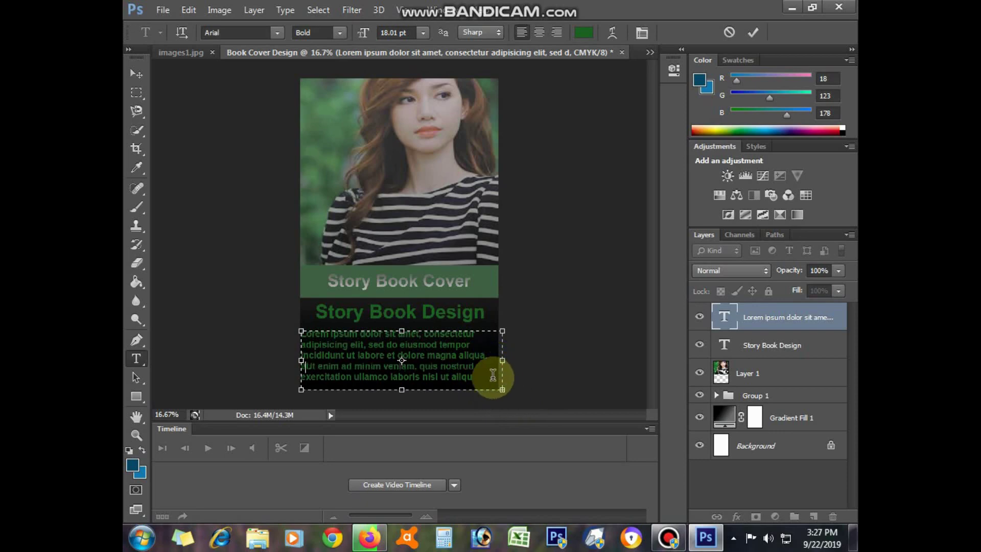
left_click(476, 345)
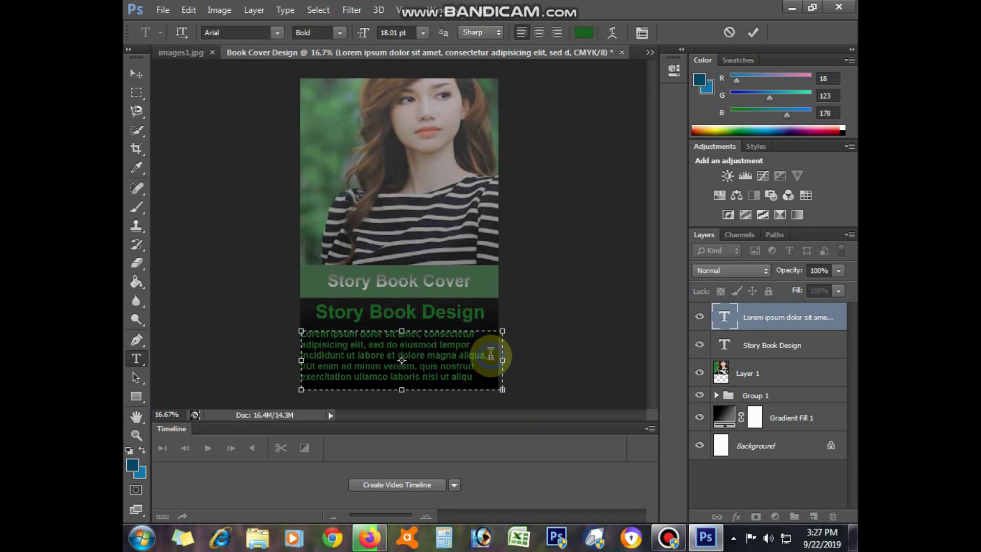
key("BackSpace")
key("Return")
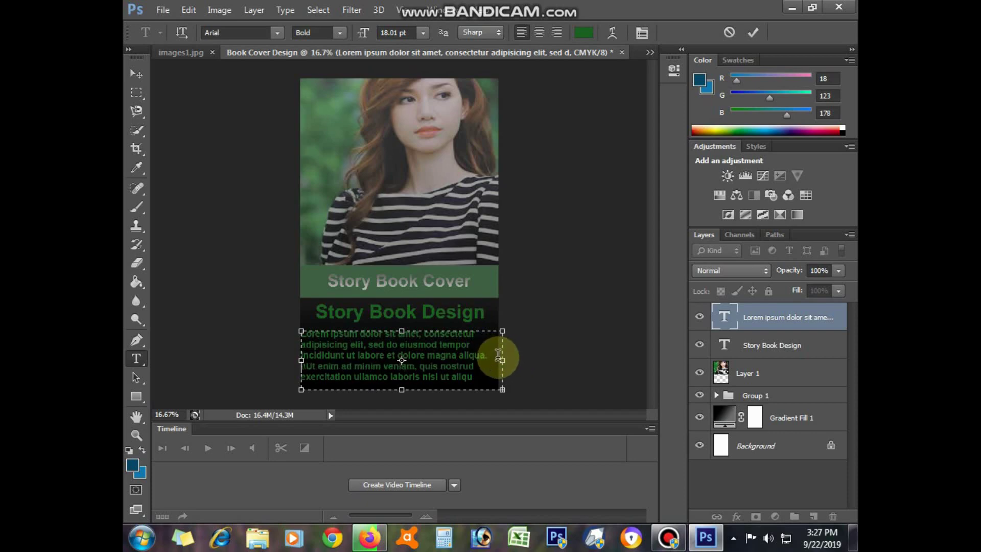
key("ctrl+Return")
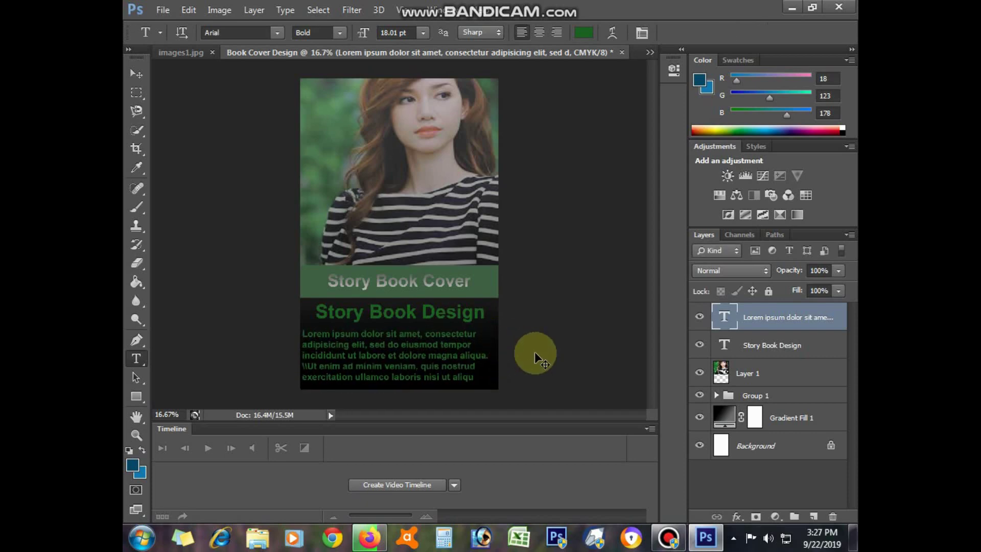
key("ctrl+Right")
key("ctrl+Right")
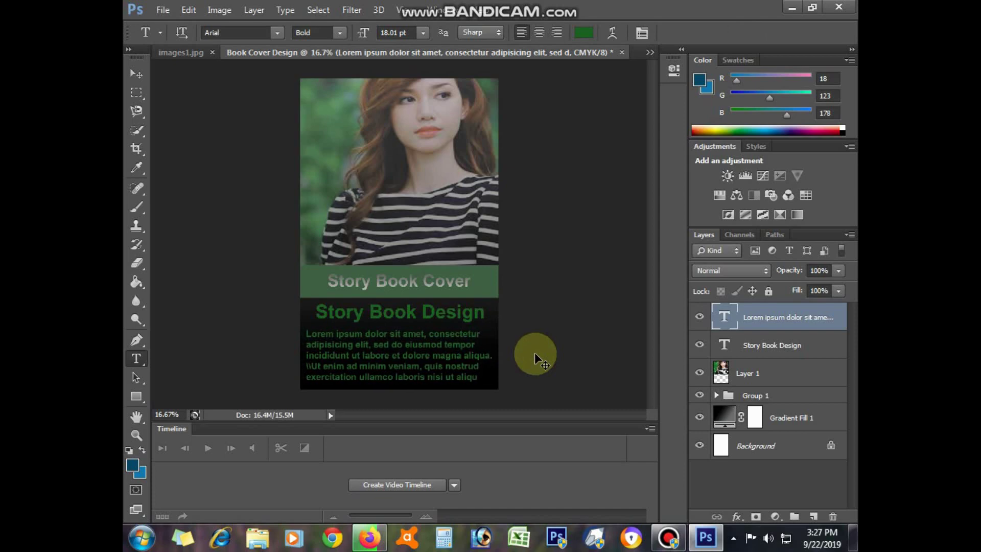
key("ctrl+Right")
key("ctrl+Right")
key("ctrl+Left")
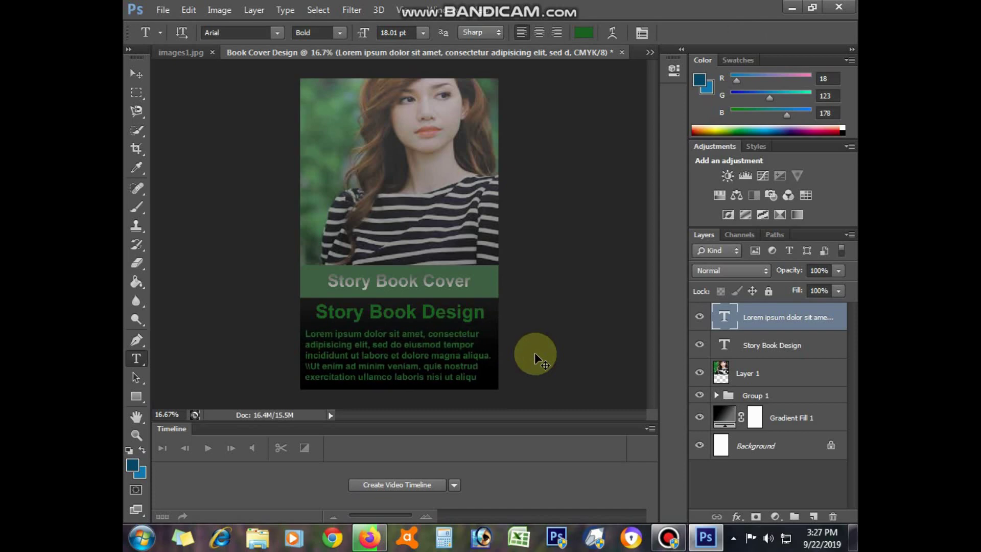
key("ctrl+Left")
key("ctrl+Left")
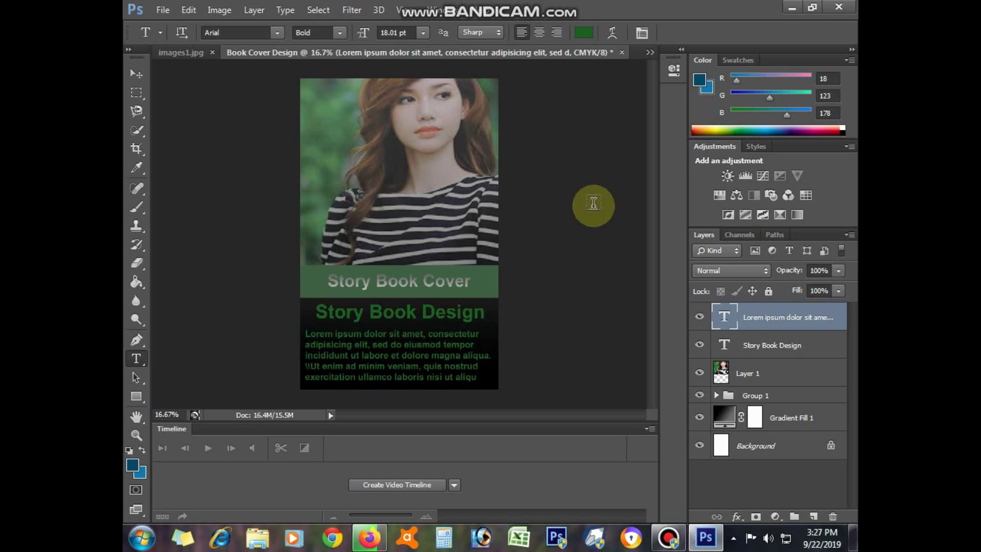
- Group the paragraph, Story Book Design title and photo layers together
left_click(794, 345)
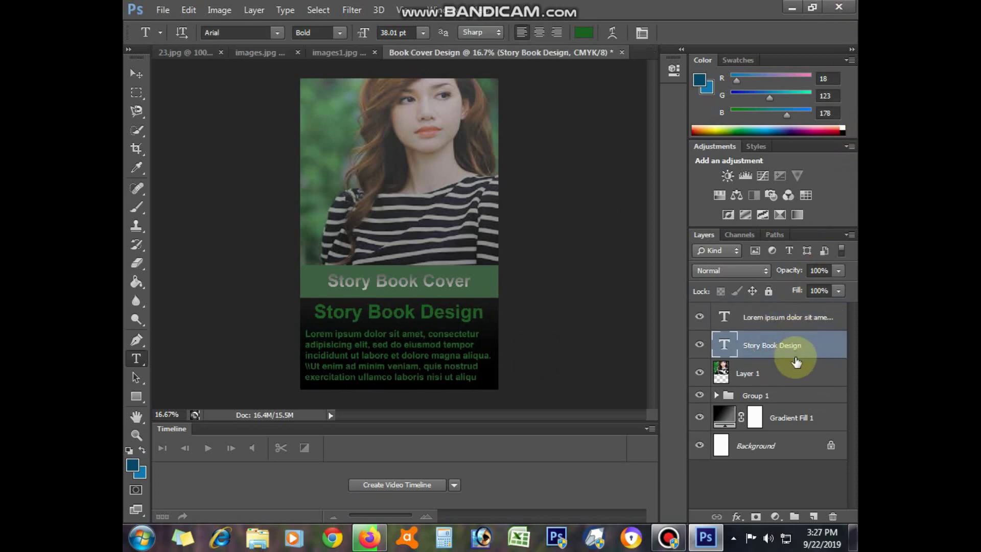
left_click(797, 372)
left_click(816, 321)
left_click(800, 372, "shift")
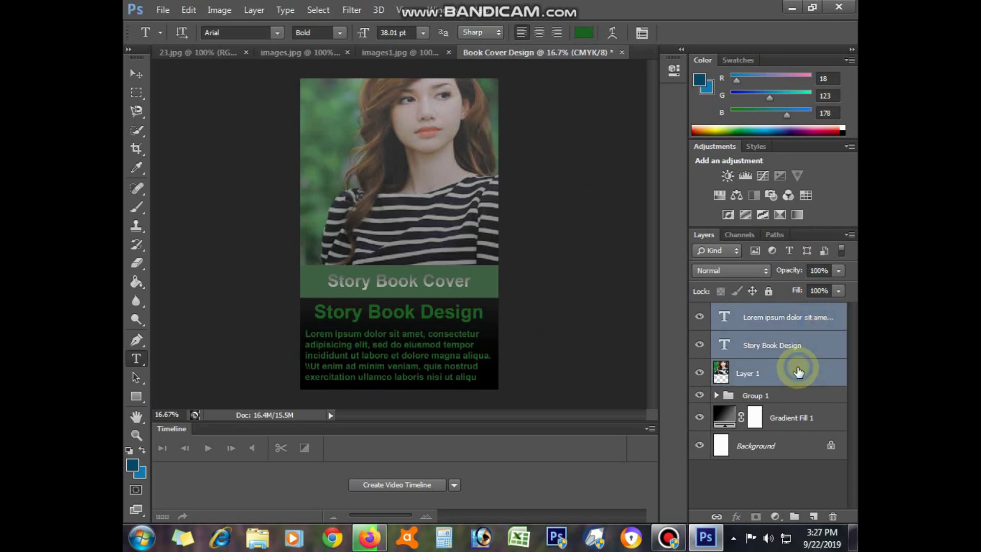
left_click(794, 513)
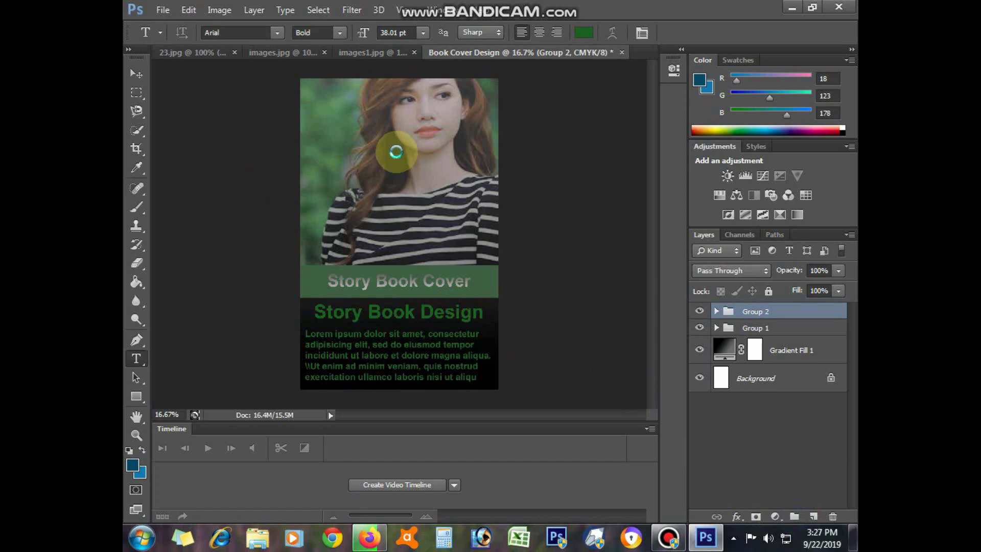
- Create a new blank document named Back Cover Design
key("ctrl+n")
type("Back Cover Design")
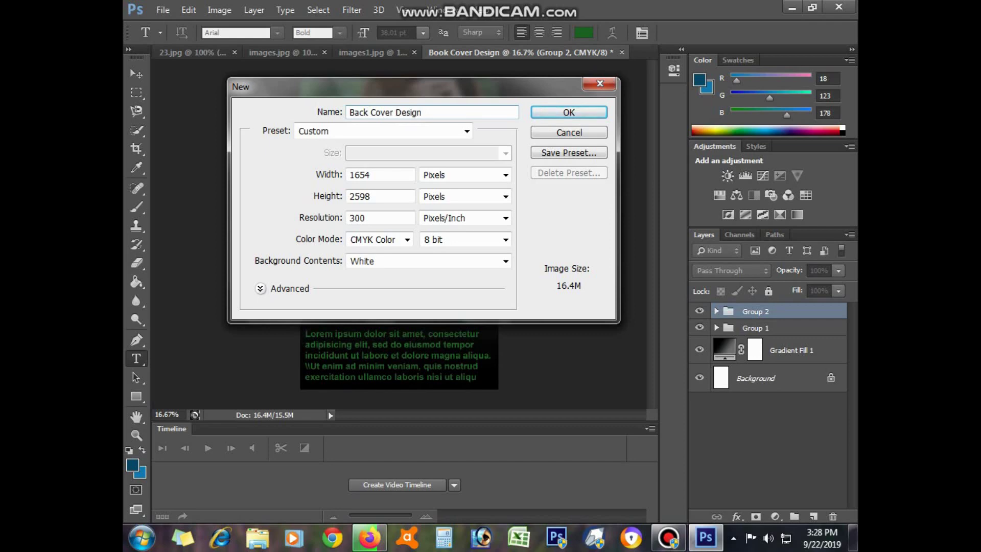
key("Return")
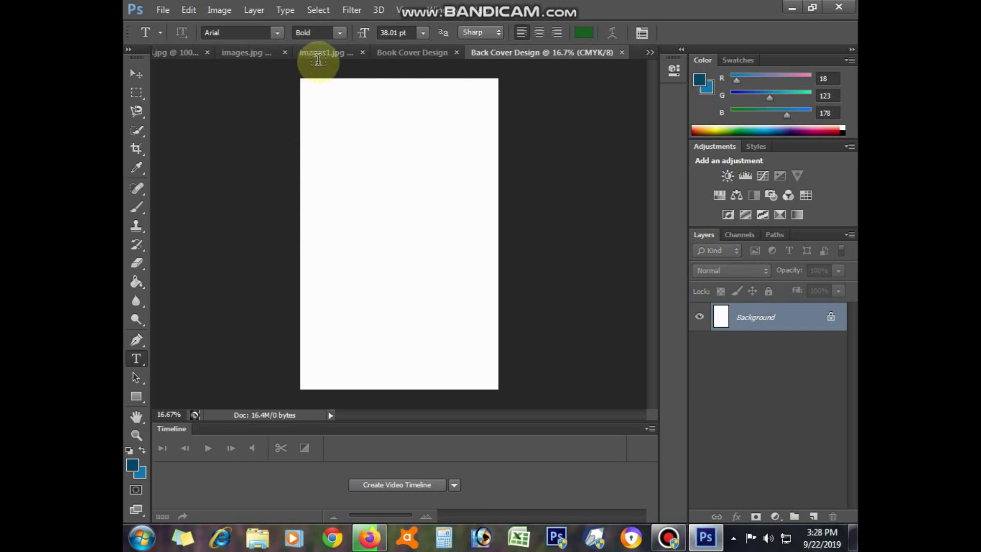
left_click(320, 57)
- Select and copy the girl's photo in images.jpg
left_click(260, 51)
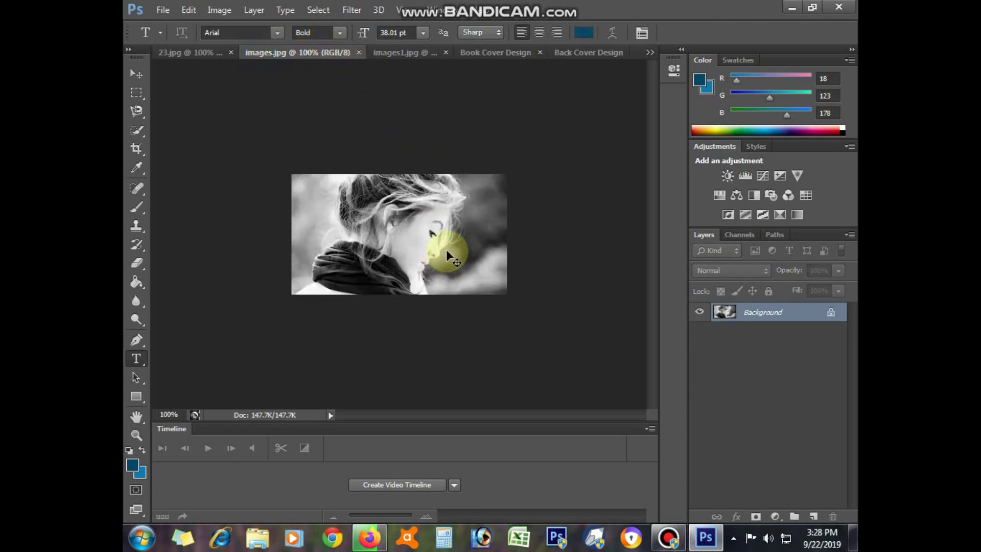
left_click(136, 92)
left_click_drag(256, 159, 530, 306)
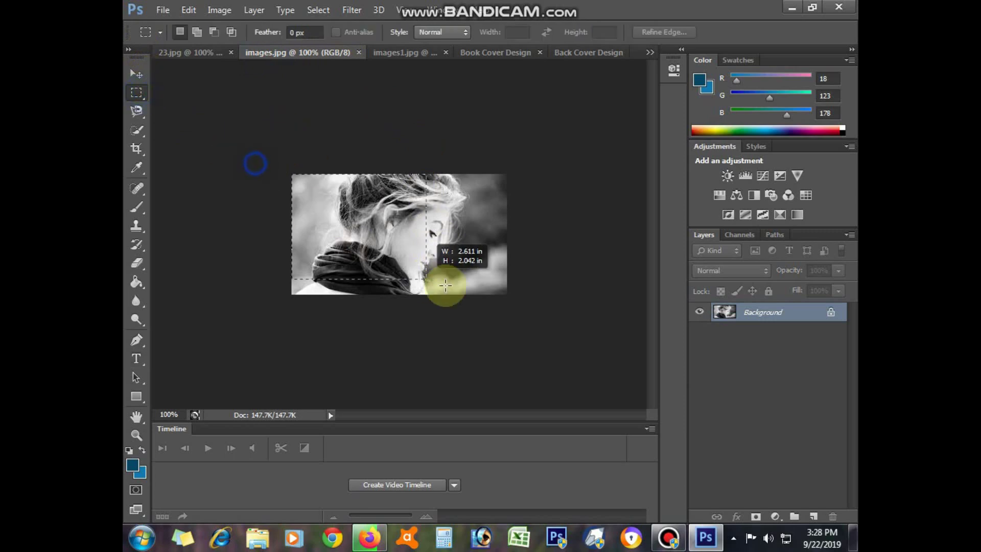
left_click(189, 9)
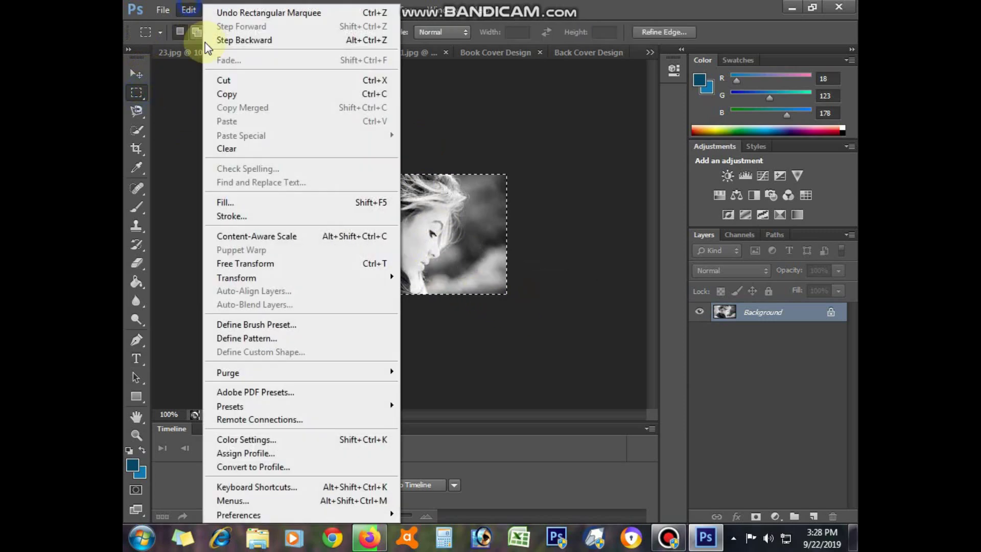
left_click(245, 98)
- Paste the photo into Back Cover Design and free-transform it to span the page width
left_click(575, 55)
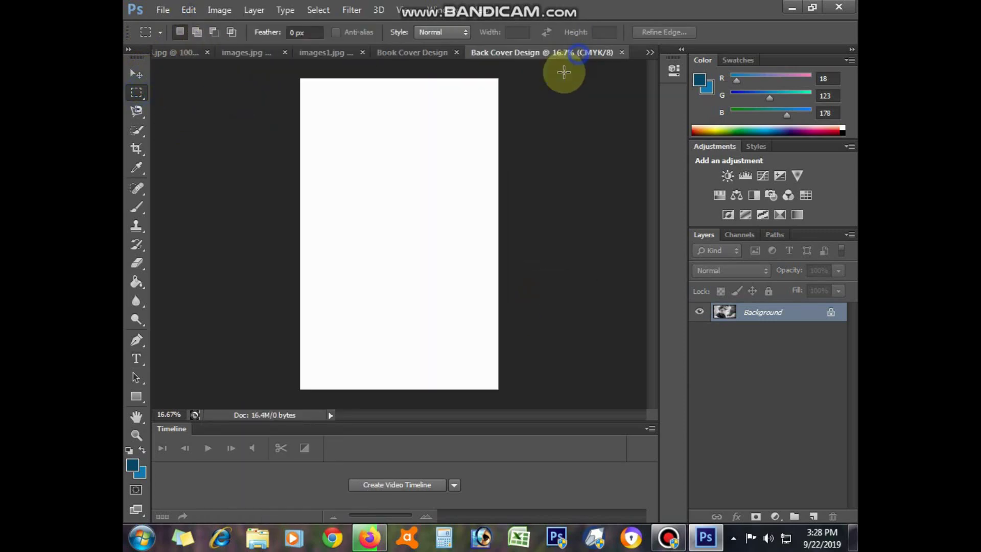
key("ctrl+v")
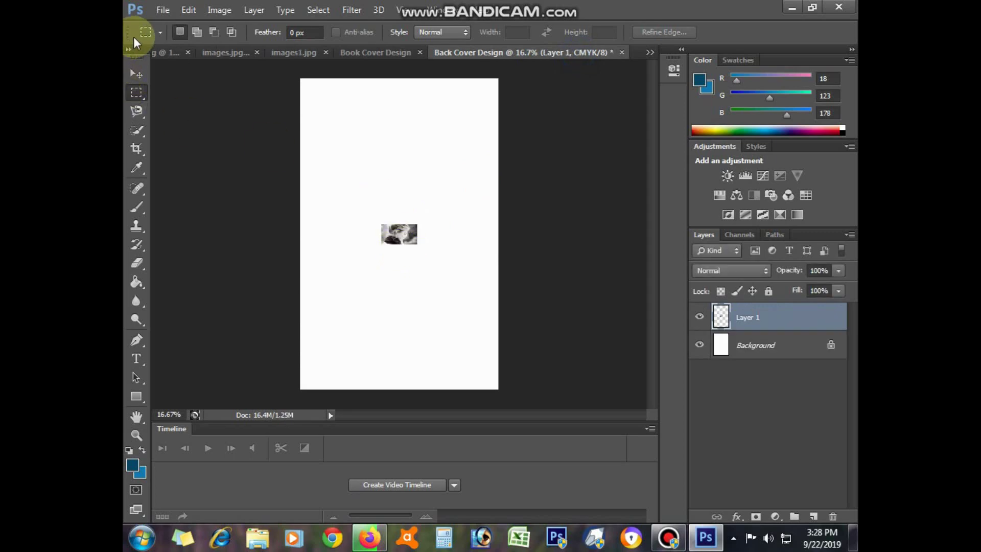
left_click(189, 9)
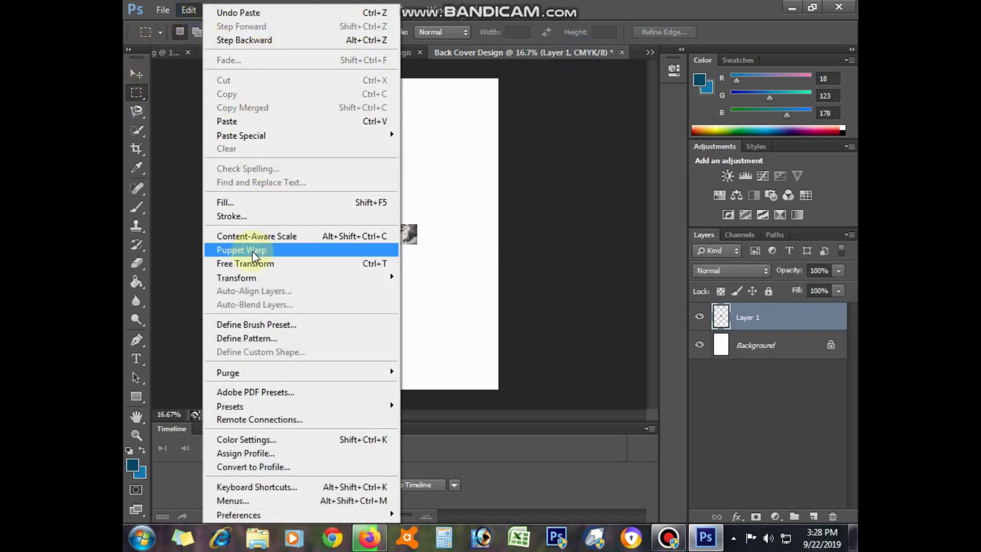
left_click(245, 263)
left_click_drag(417, 244, 526, 364)
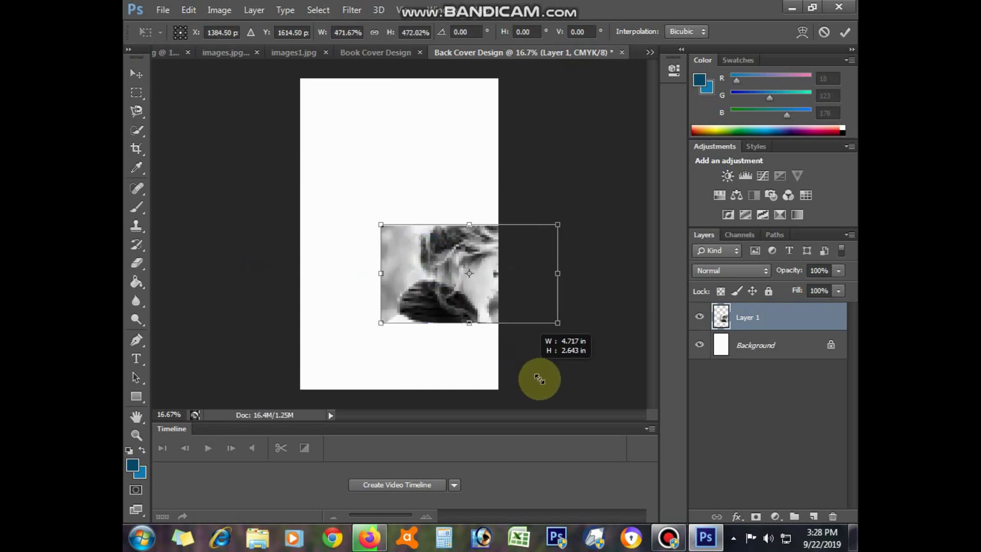
left_click_drag(467, 321, 383, 161)
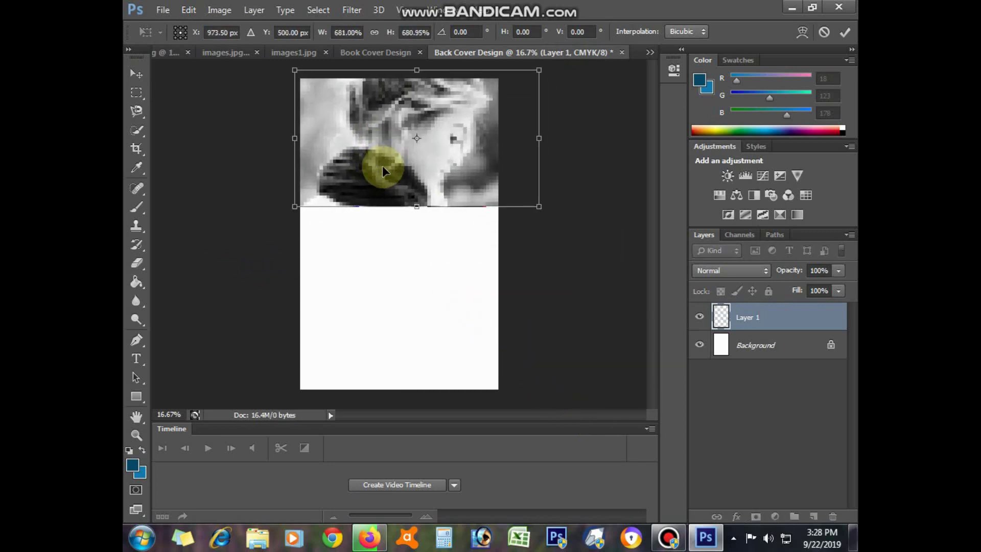
mouse_move(541, 217)
left_mouse_down()
mouse_move(593, 298)
mouse_move(652, 428)
left_mouse_up()
left_click_drag(433, 198, 336, 240)
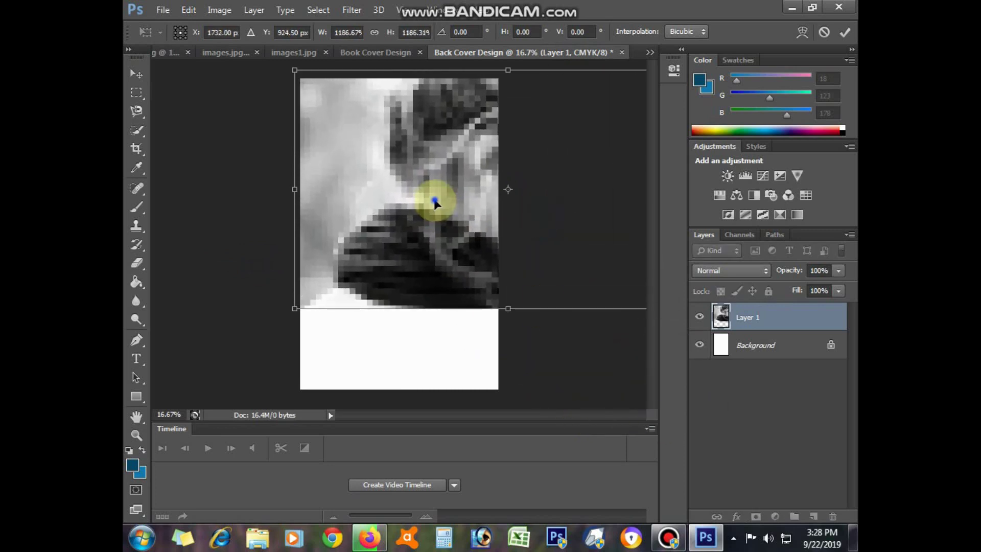
key("Return")
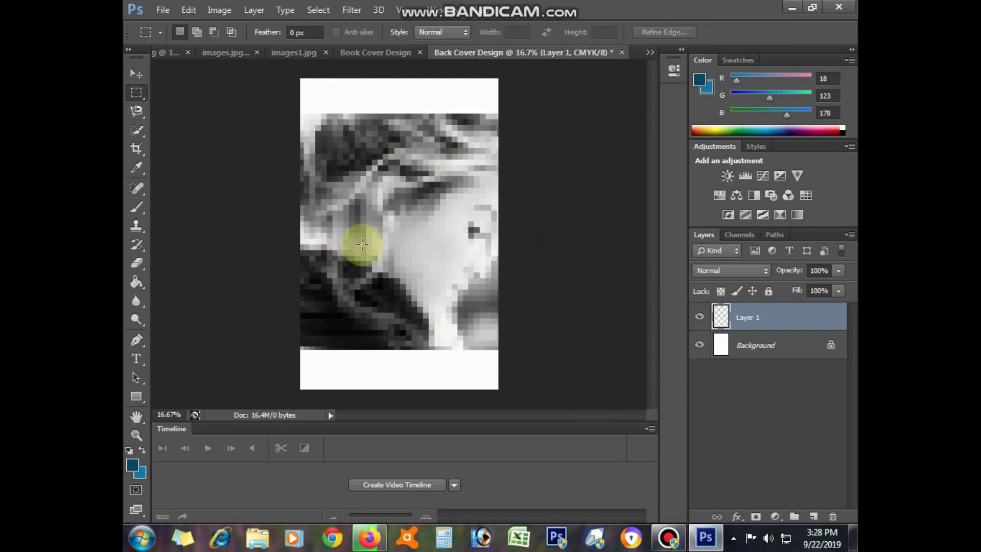
- Add a gradient fill layer above Background with its left stop set to black
left_click(756, 345)
left_click(775, 518)
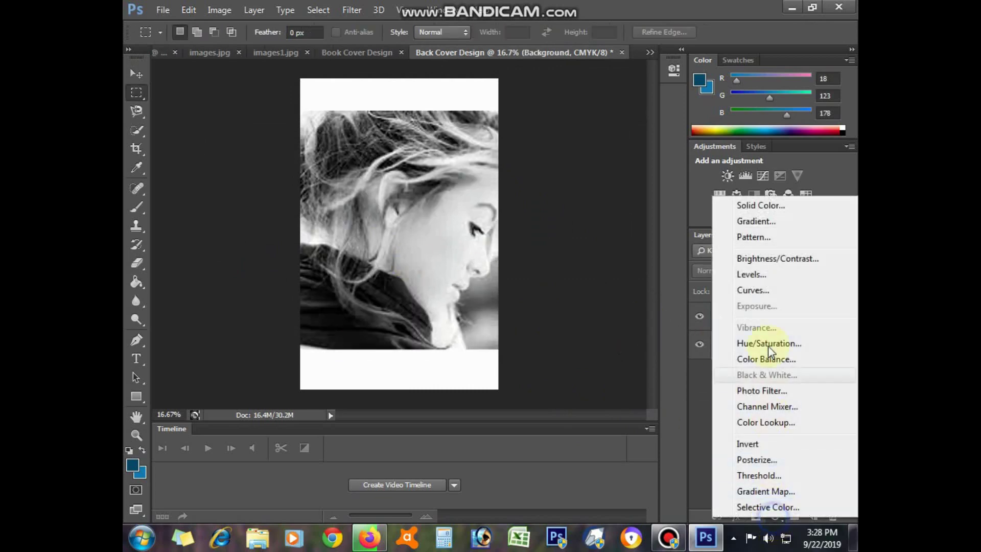
left_click(759, 224)
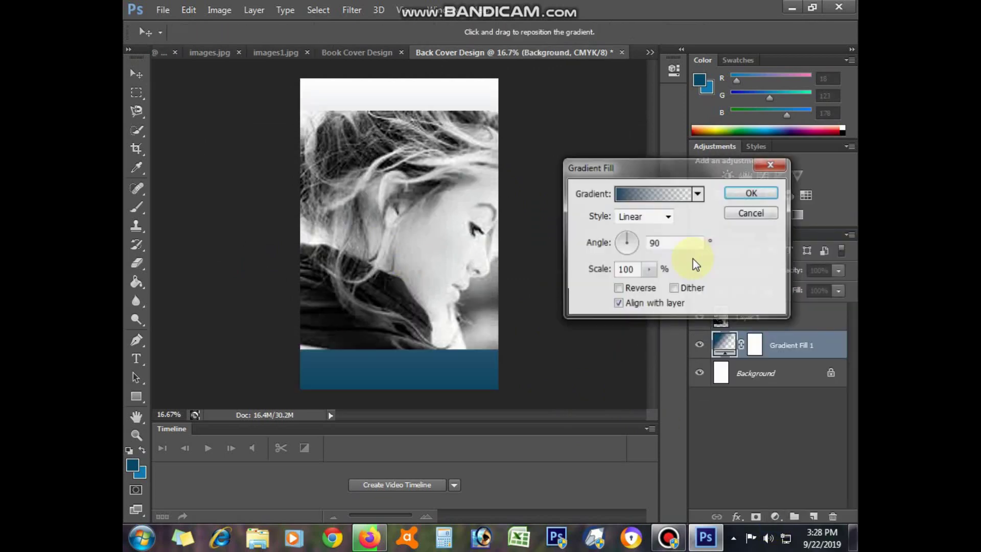
left_click(644, 196)
left_click(552, 211)
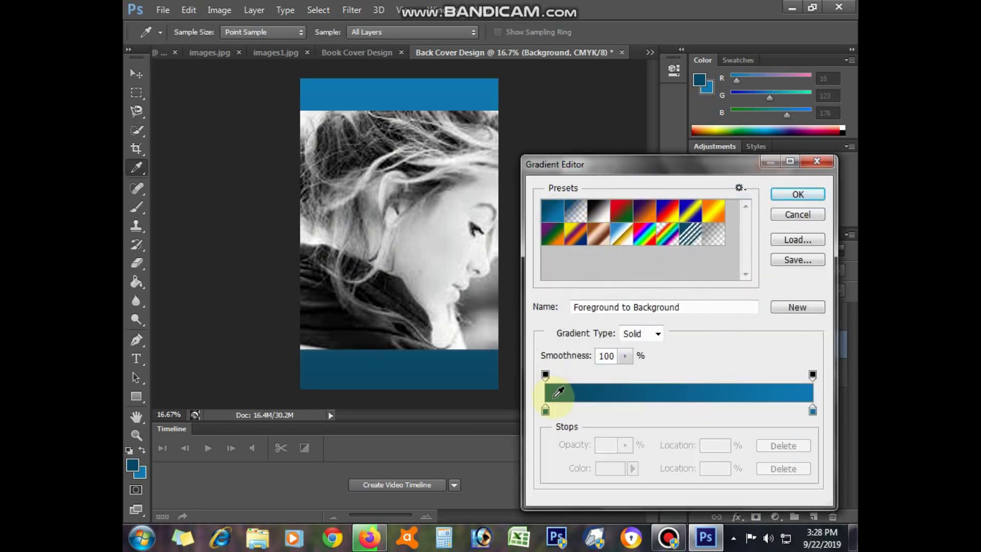
left_click(545, 410)
left_click(606, 472)
left_click_drag(569, 415, 490, 429)
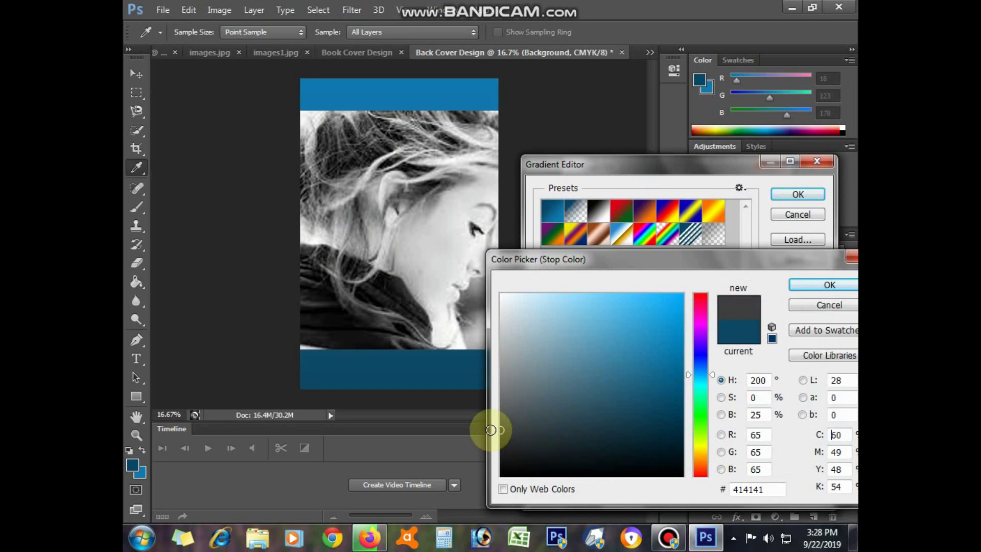
left_click_drag(595, 444, 751, 505)
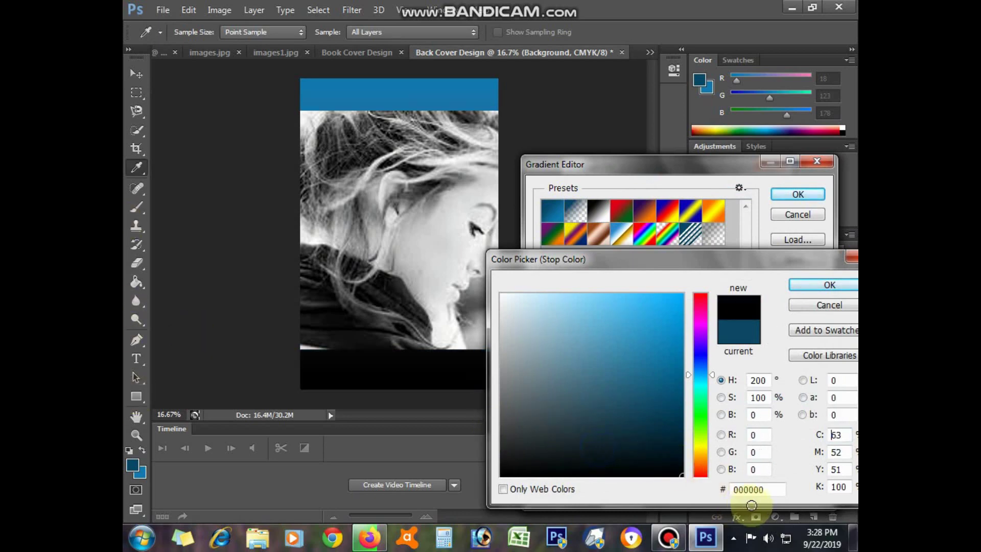
left_click(824, 284)
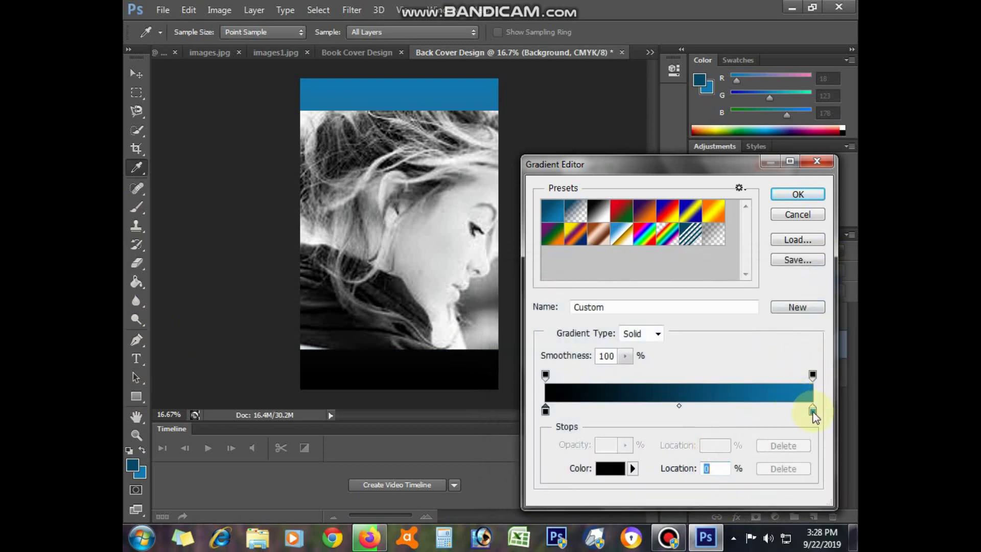
- Set the gradient's right stop to dark grey and apply the fill layer
left_click(812, 412)
left_click(609, 468)
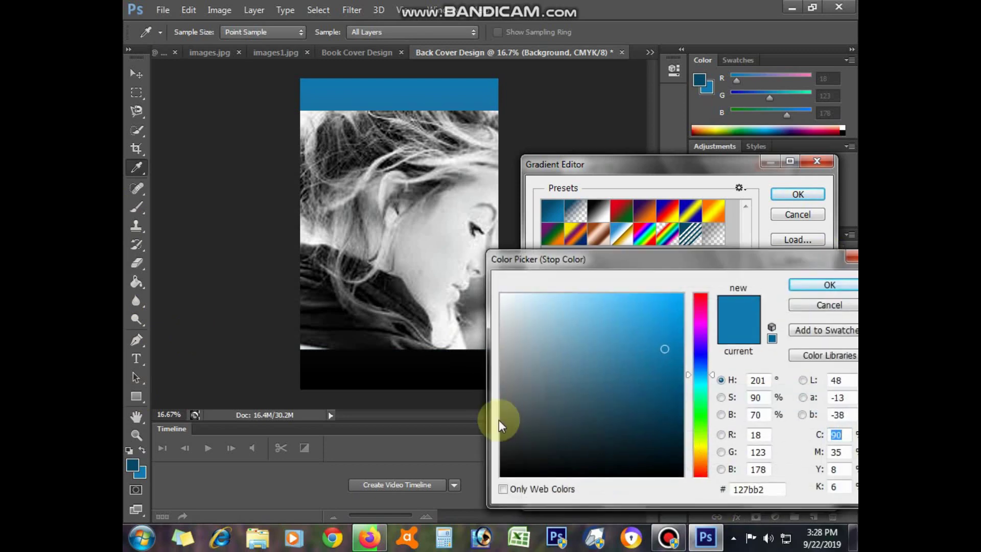
left_click(503, 433)
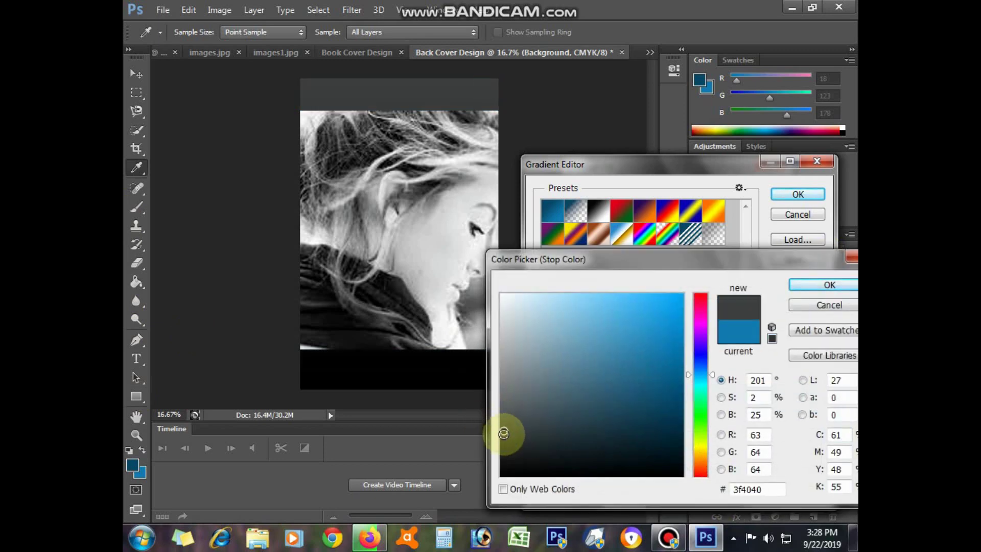
left_click(818, 284)
left_click(799, 194)
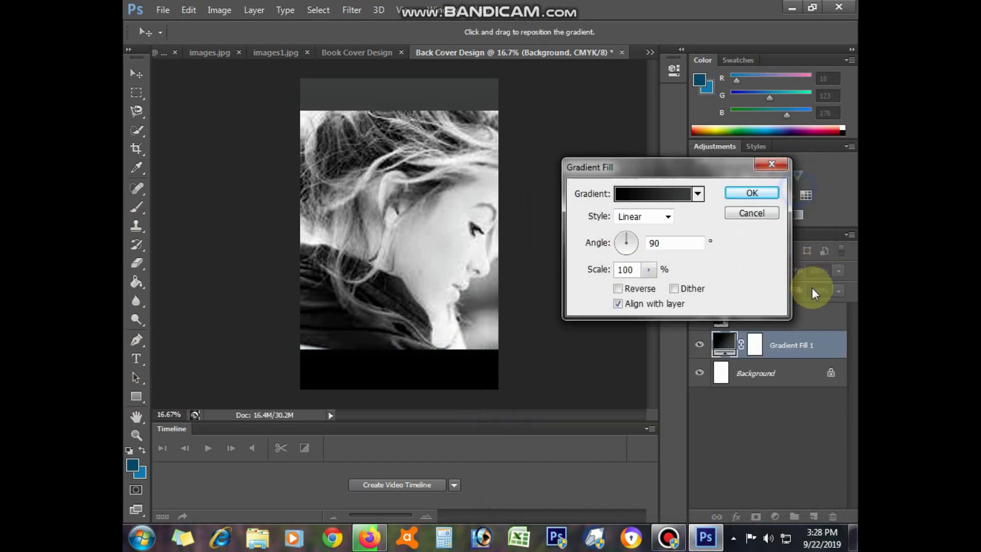
left_click(752, 192)
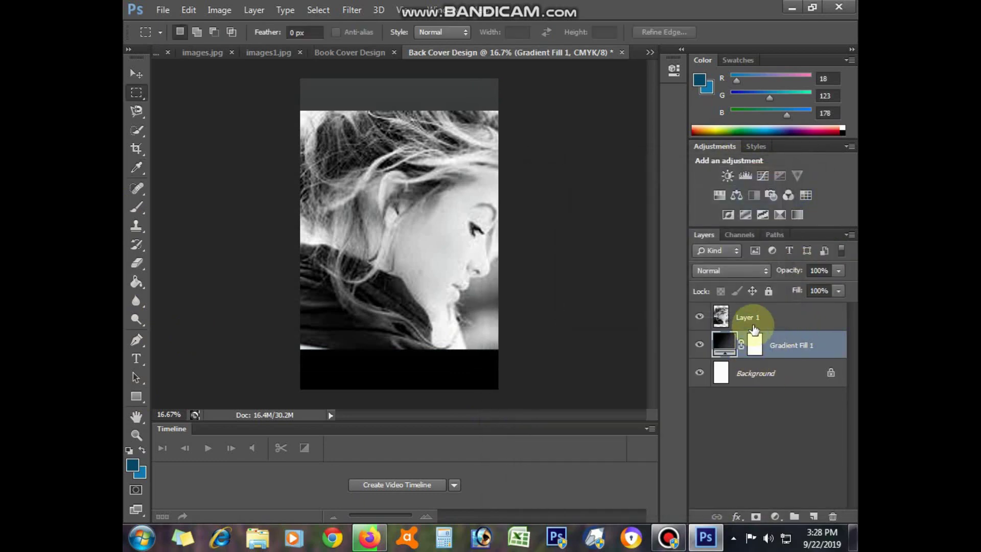
- Move the portrait to the top, scale it to about 90%, and shift it right
left_click(754, 330)
mouse_move(455, 280)
left_mouse_down()
mouse_move(481, 238)
mouse_move(422, 250)
mouse_move(415, 241)
left_mouse_up()
left_click(189, 10)
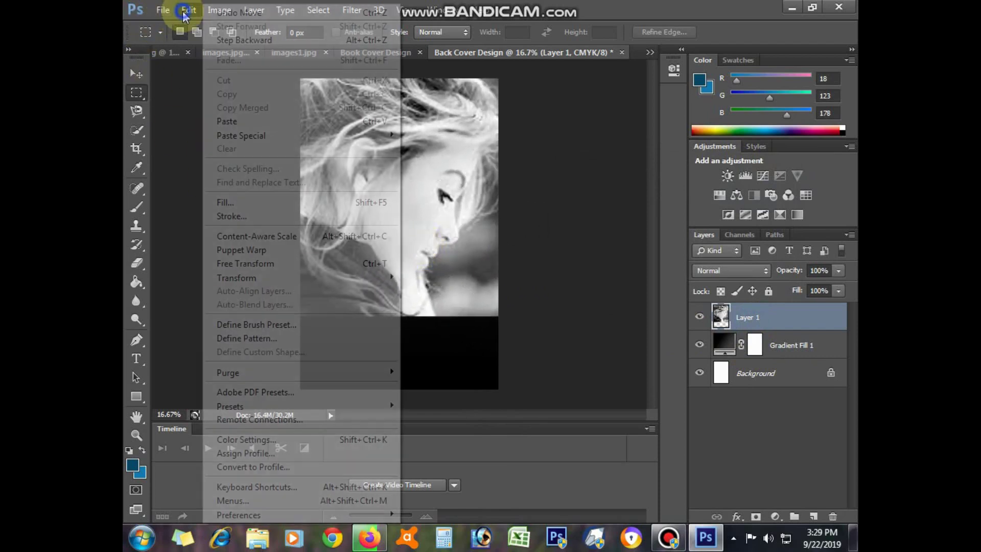
left_click(263, 258)
left_click_drag(601, 313, 556, 289)
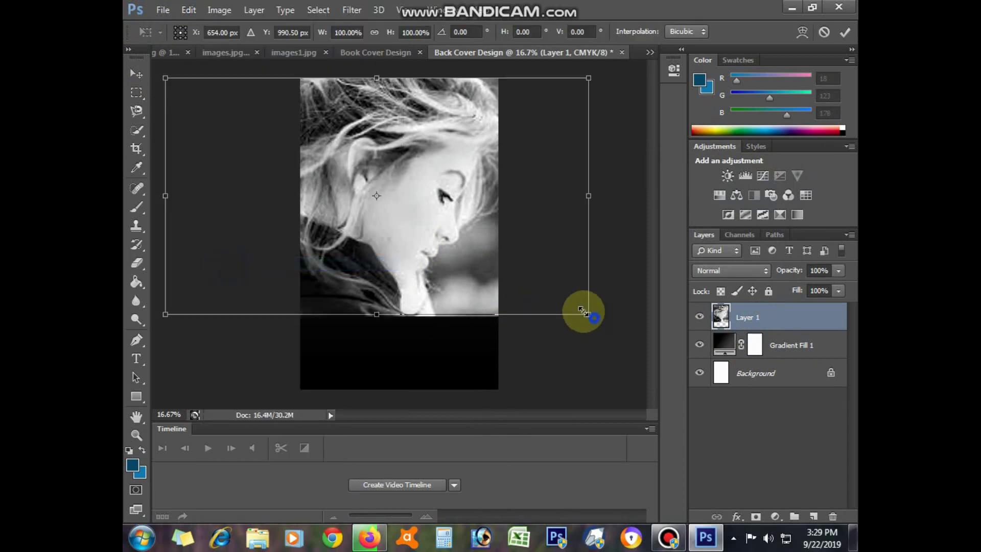
left_click_drag(367, 216, 427, 226)
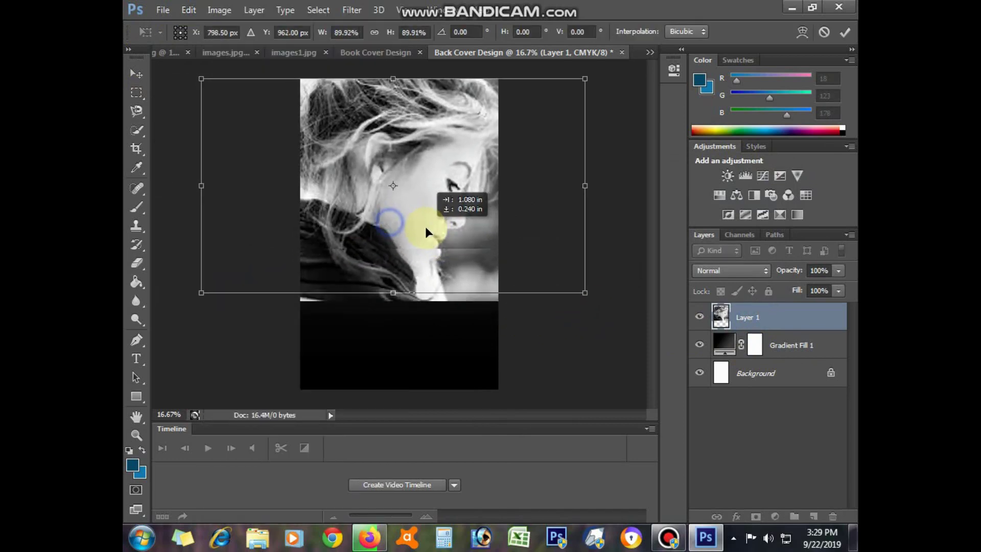
double_click(427, 224)
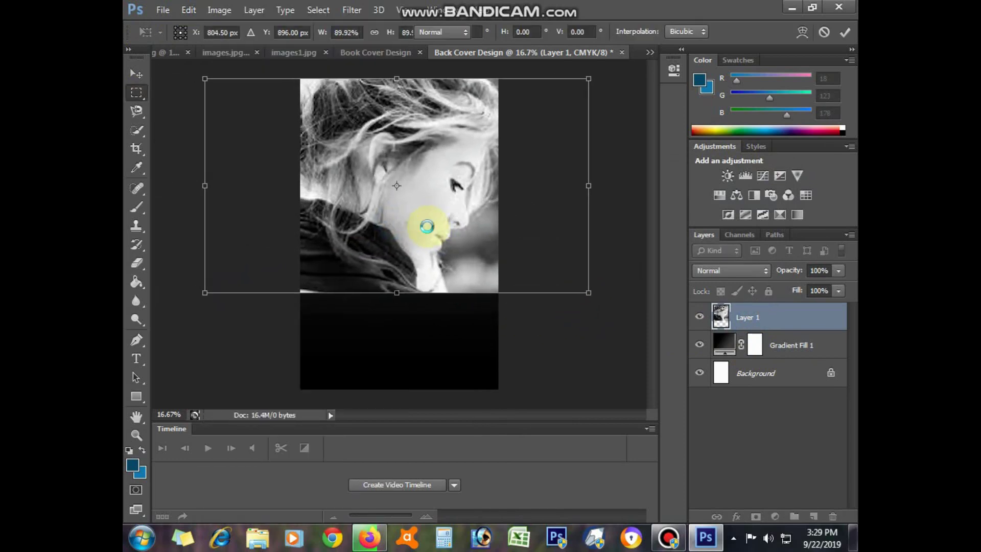
- Type the Disclimer heading as a new text layer on the photo
left_click(136, 358)
left_click(323, 225)
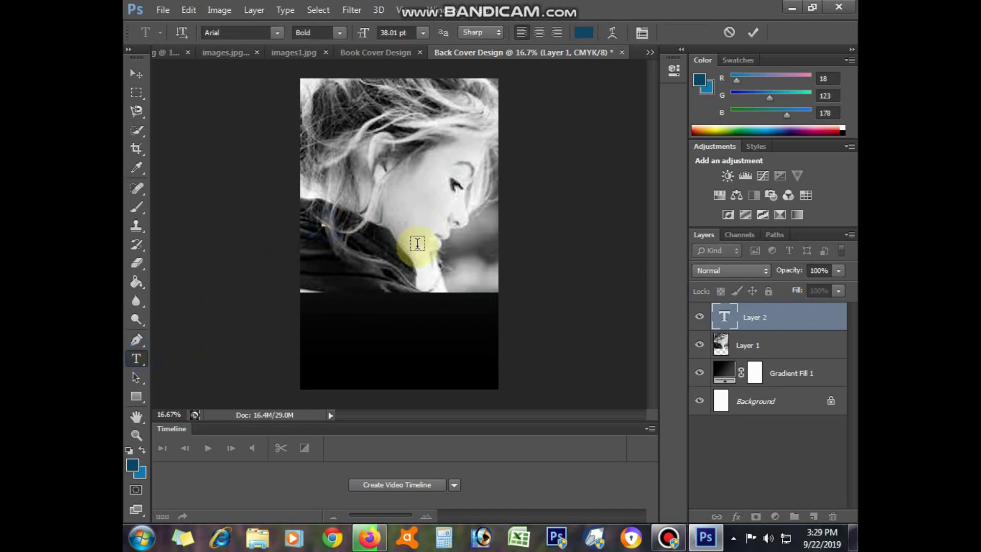
type("Disel")
type("imer")
key("ctrl")
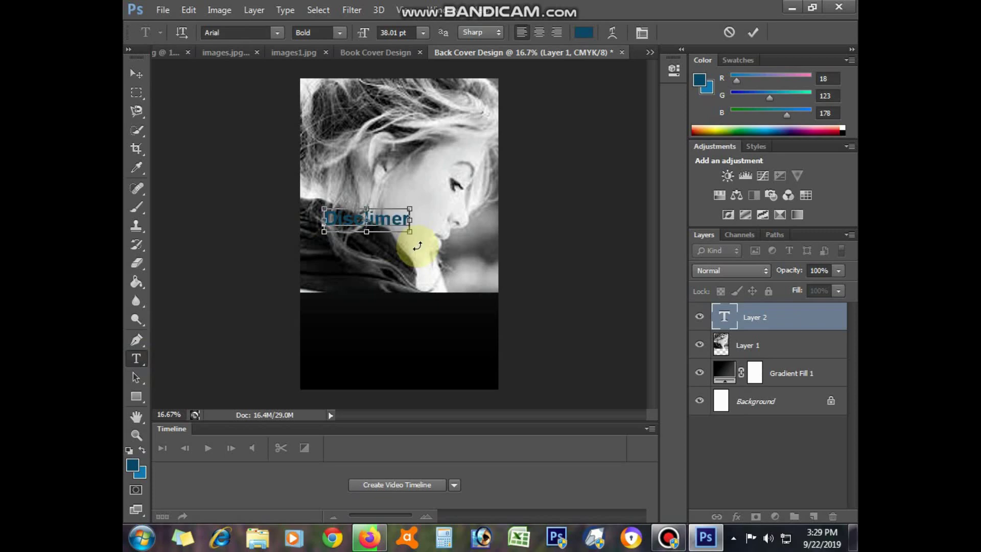
key("ctrl+a")
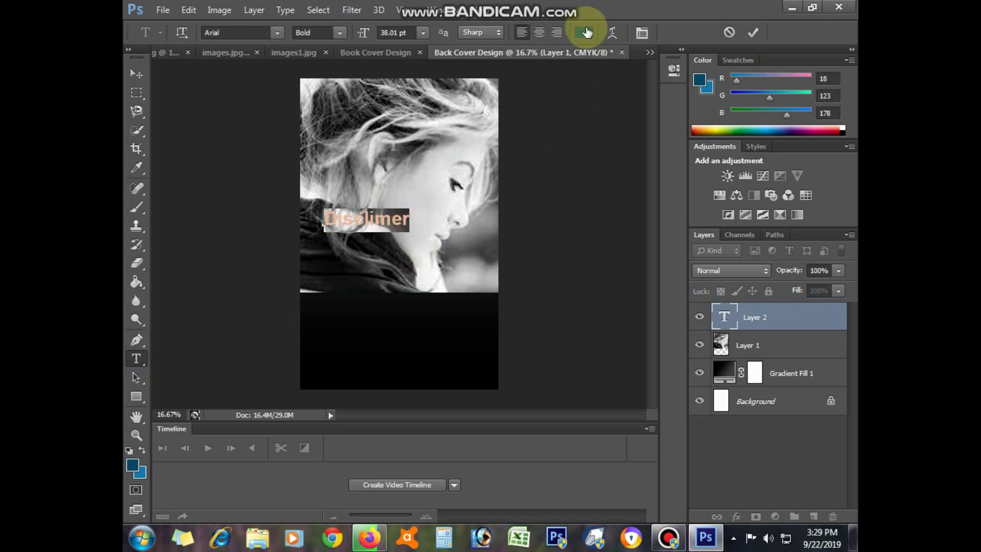
- Make the Disclimer heading white and move it up near the top of the page
left_click(584, 33)
left_click(507, 302)
left_click(502, 307)
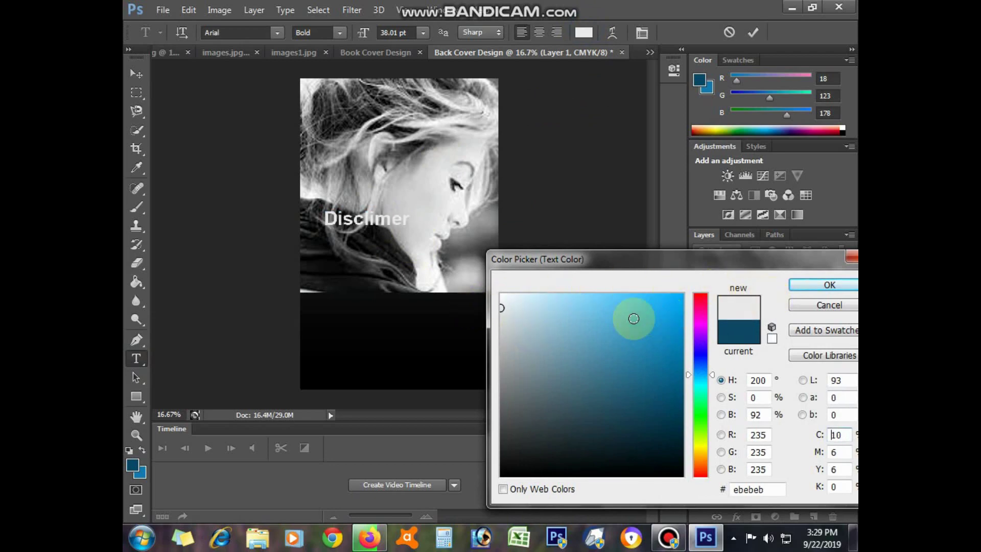
left_click_drag(613, 317, 449, 268)
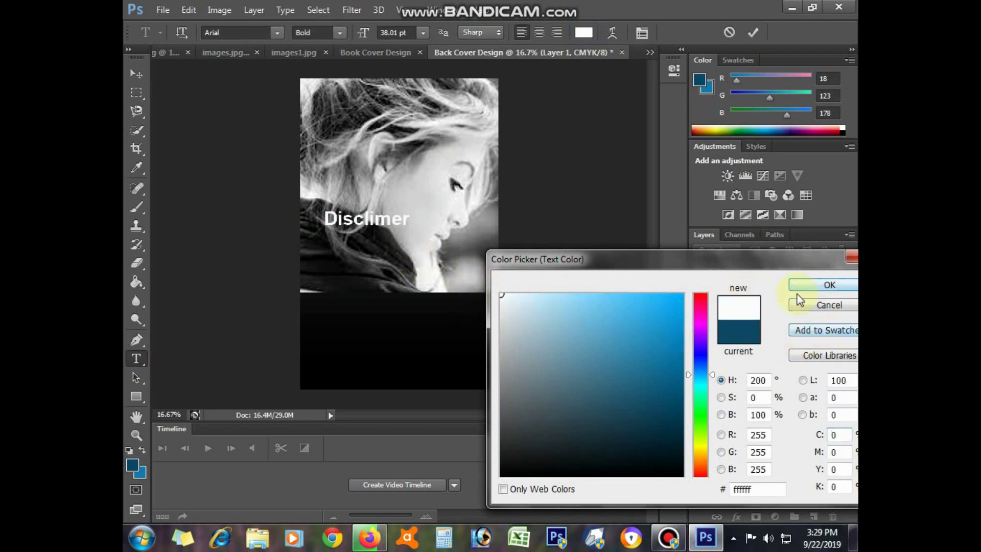
left_click(700, 360)
mouse_move(705, 366)
left_mouse_down()
mouse_move(705, 403)
mouse_move(678, 410)
left_mouse_up()
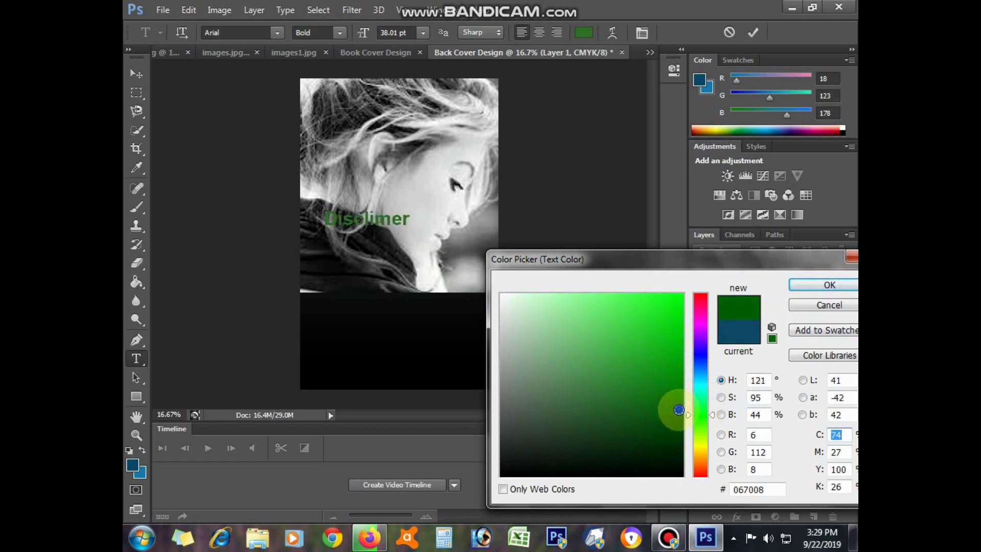
left_click(811, 285)
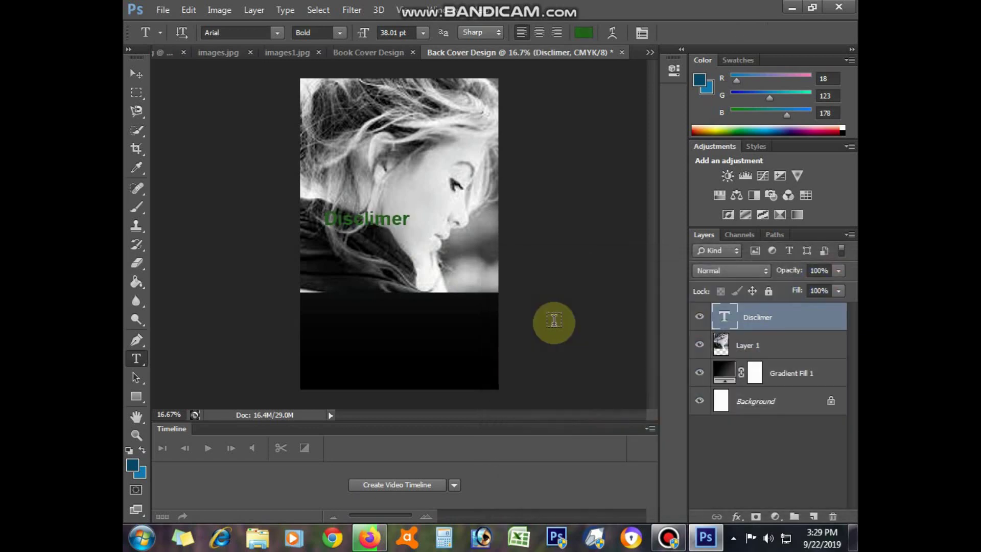
left_click_drag(370, 227, 406, 108)
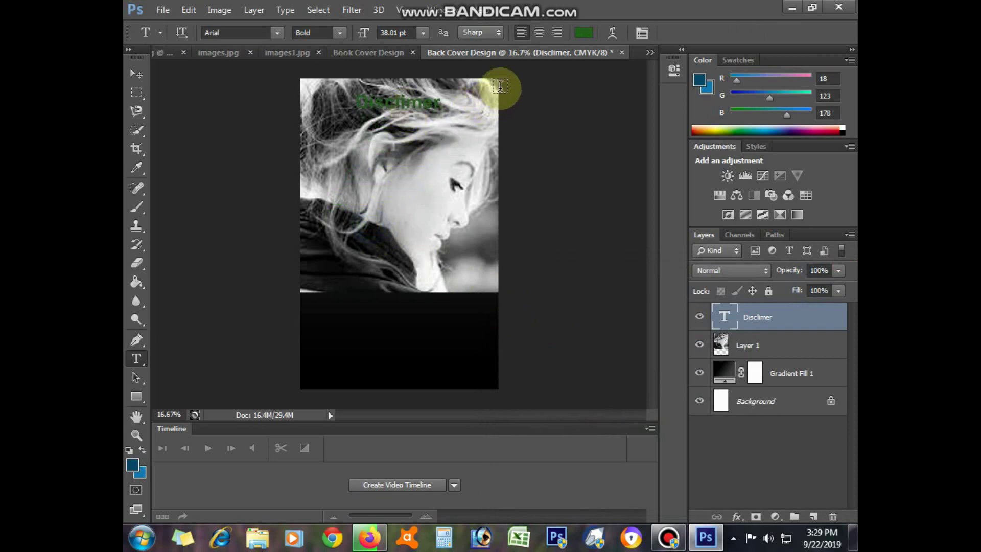
left_click(580, 32)
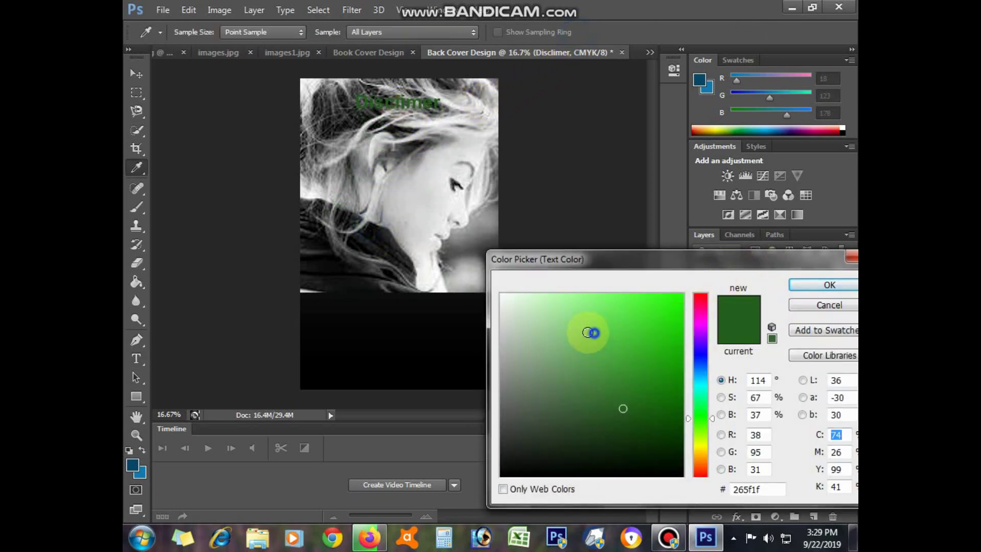
left_click(501, 296)
left_click(793, 289)
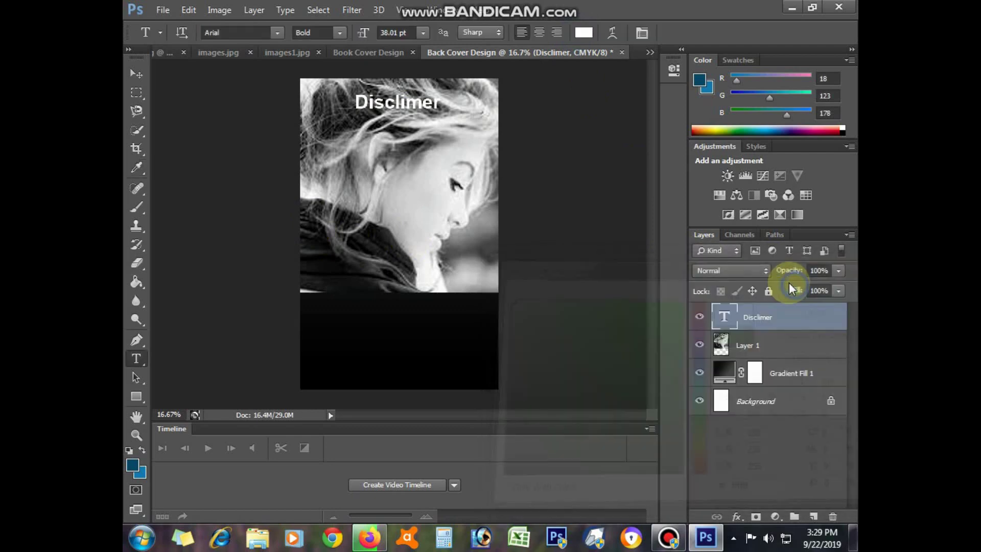
- Shrink the heading to 34 pt, nudge it, and draw a paragraph text box below
double_click(729, 318)
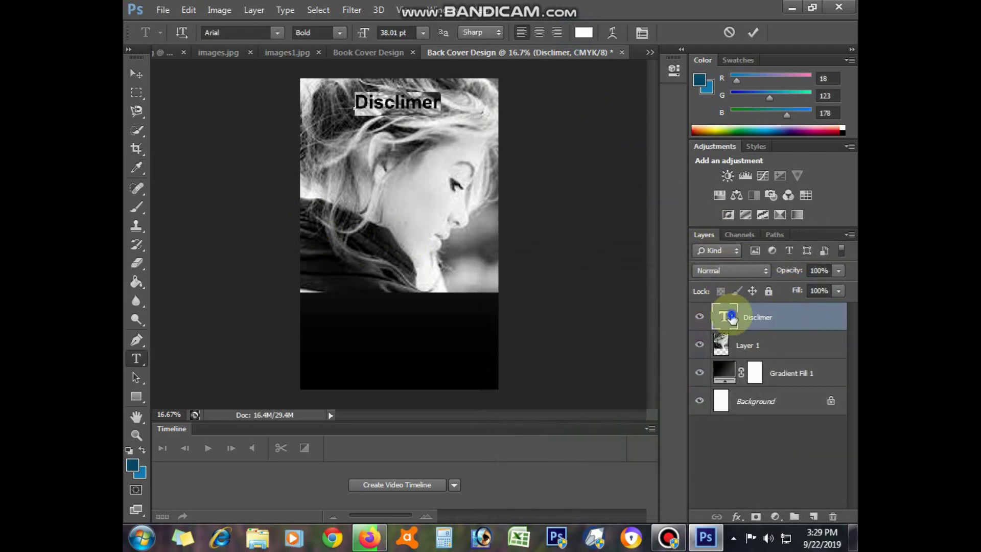
left_click_drag(361, 31, 366, 35)
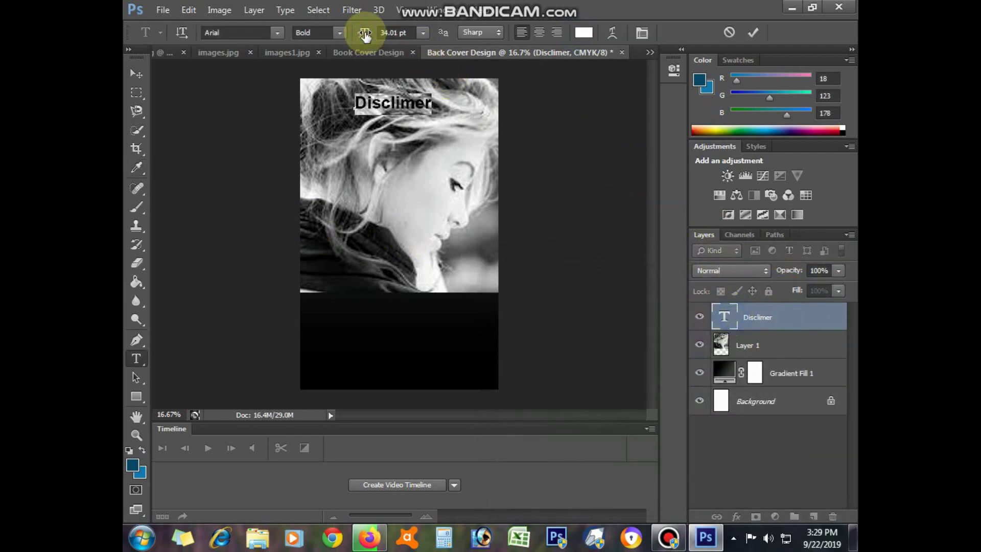
key("ctrl+Return")
key("ctrl+Up")
key("ctrl+Right")
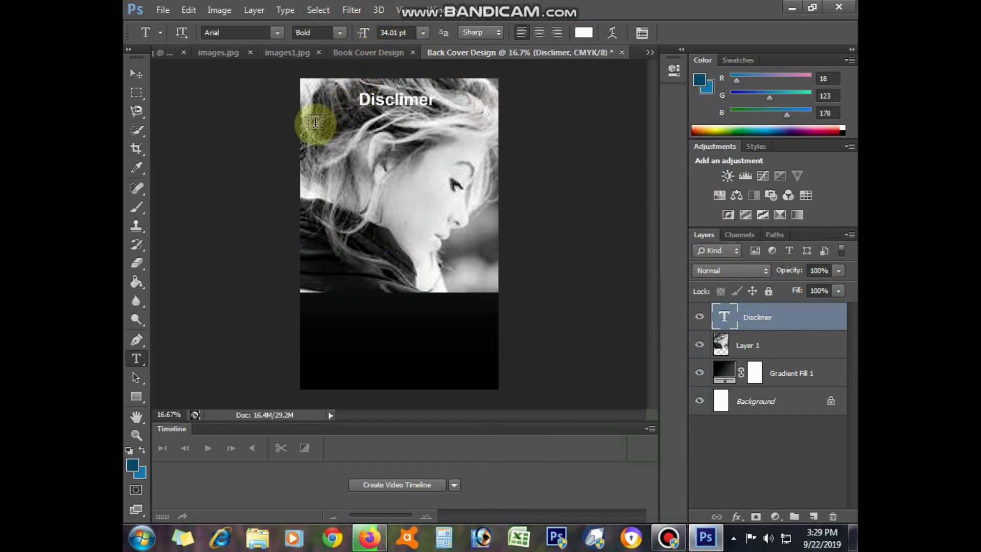
left_click_drag(304, 113, 496, 286)
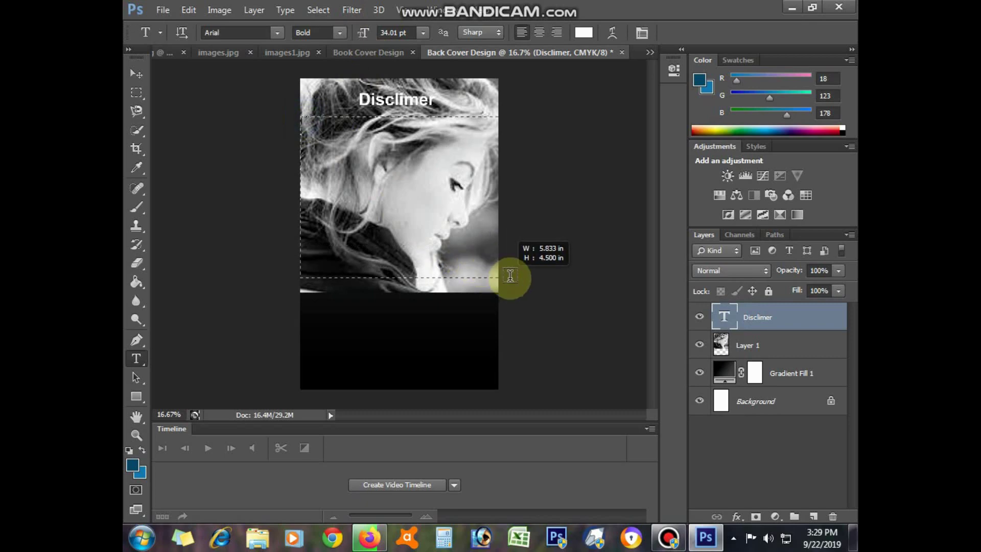
- Fill the box with Lorem Ipsum placeholder text at 24 pt
left_click(285, 10)
left_click(367, 278)
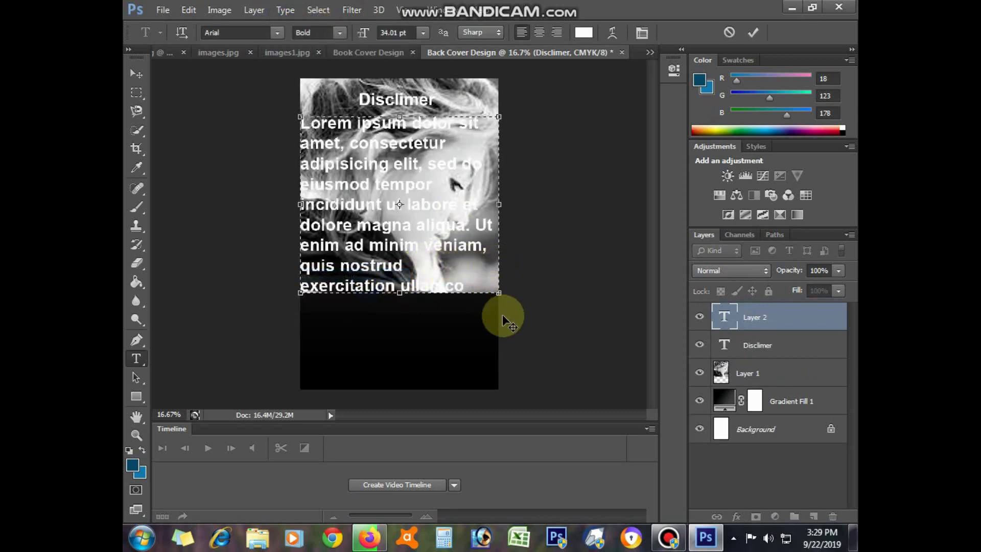
left_click_drag(360, 33, 360, 36)
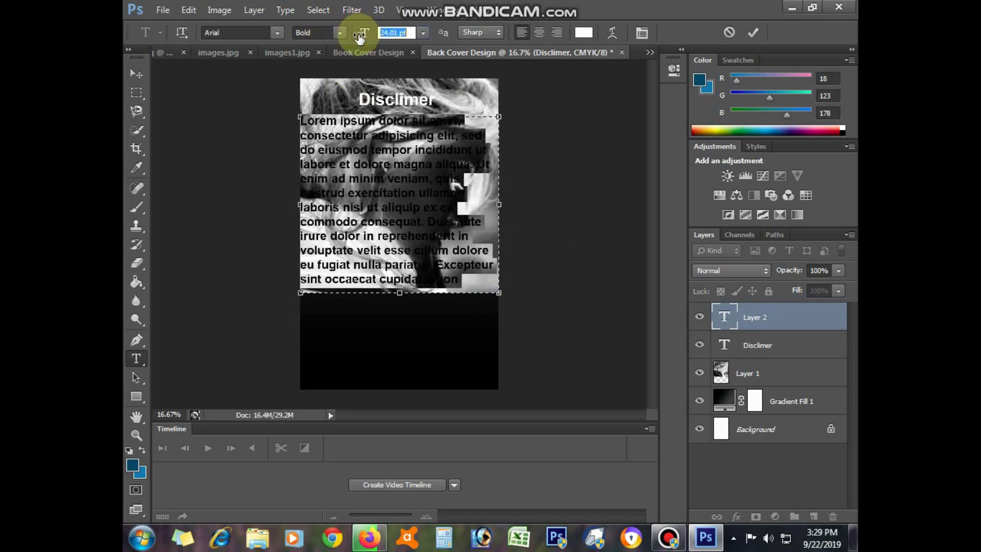
- Tidy the paragraph's line breaks around 'aliqua', 'aute' and 'dolore', then commit
left_click(464, 164)
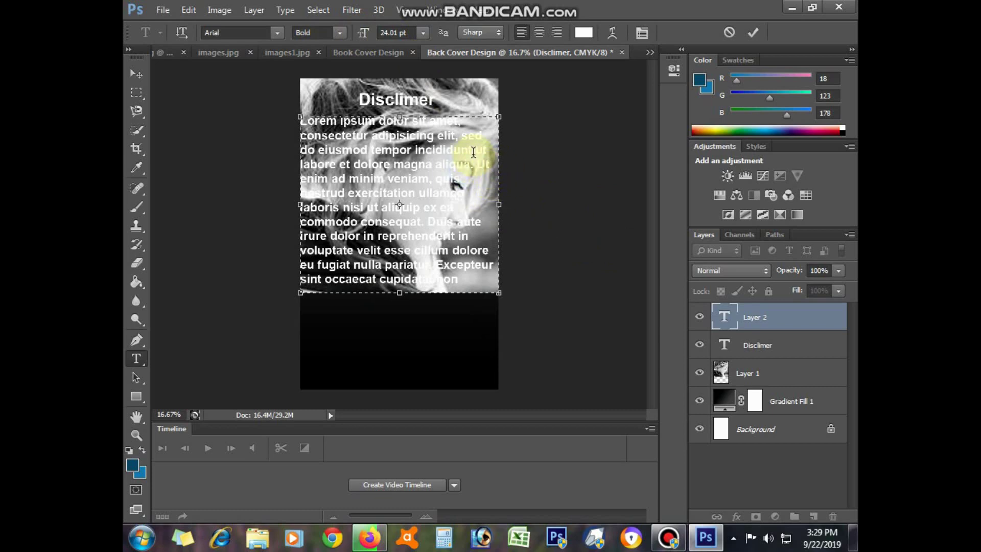
key("Return")
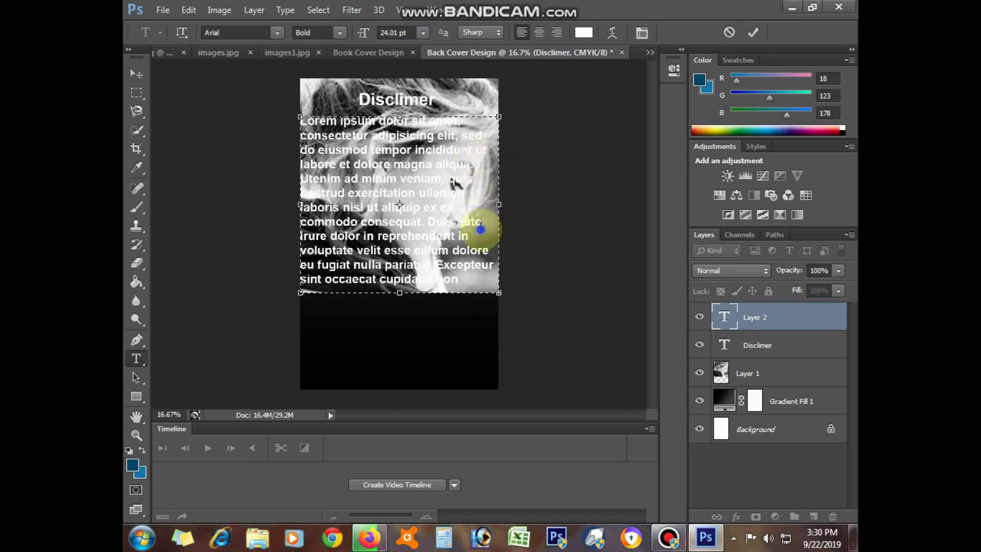
left_click(494, 223)
key("BackSpace")
key("BackSpace")
left_click(492, 246)
key("BackSpace")
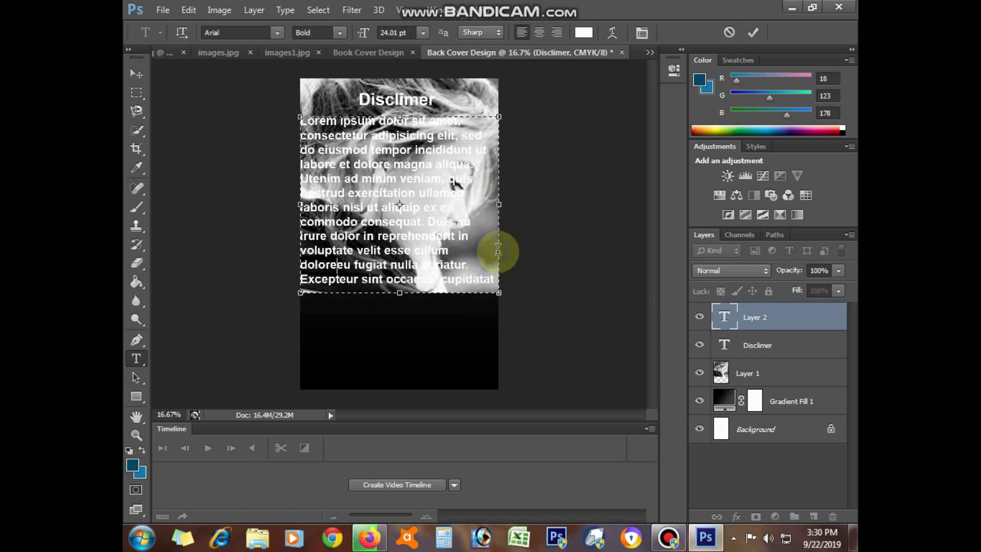
key("BackSpace")
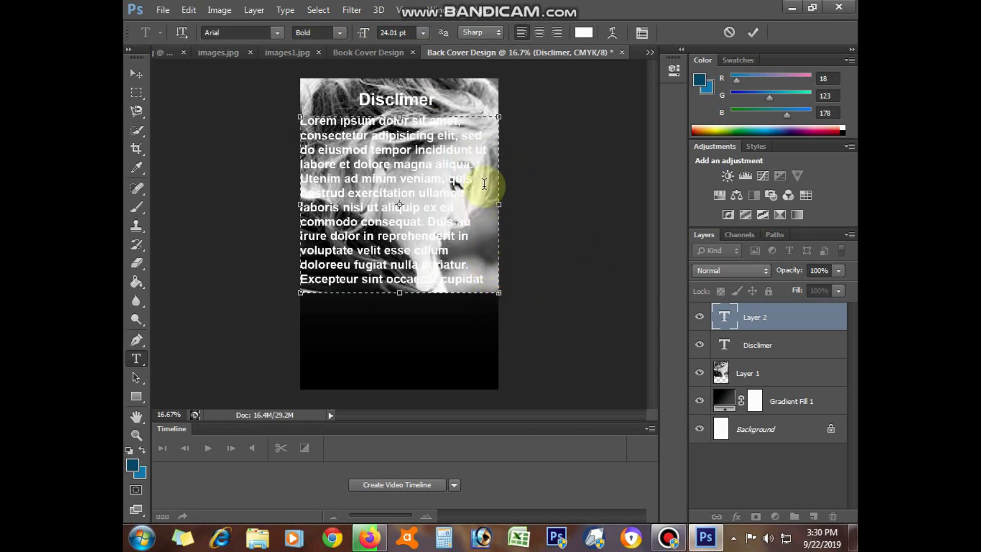
left_click(490, 149)
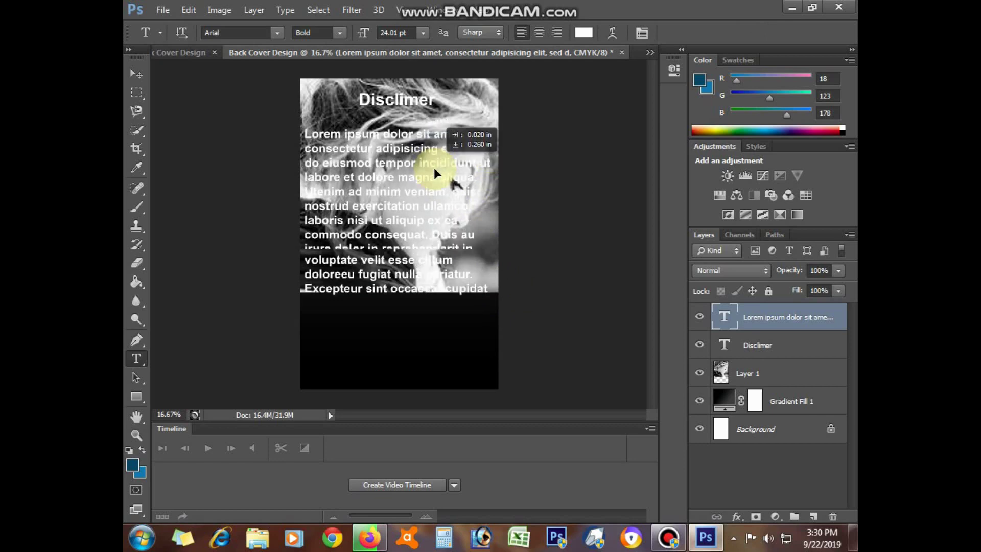
left_click(544, 172)
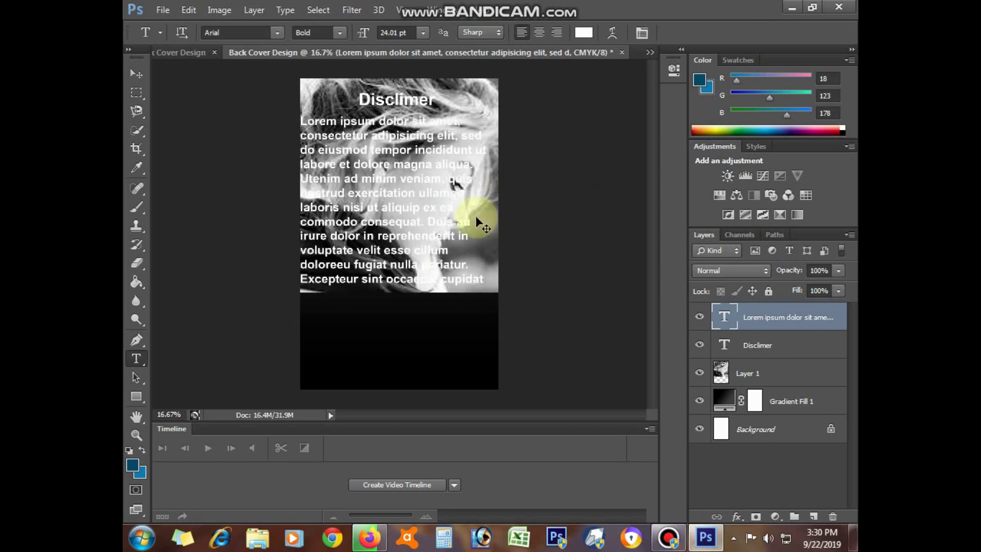
left_click(725, 325)
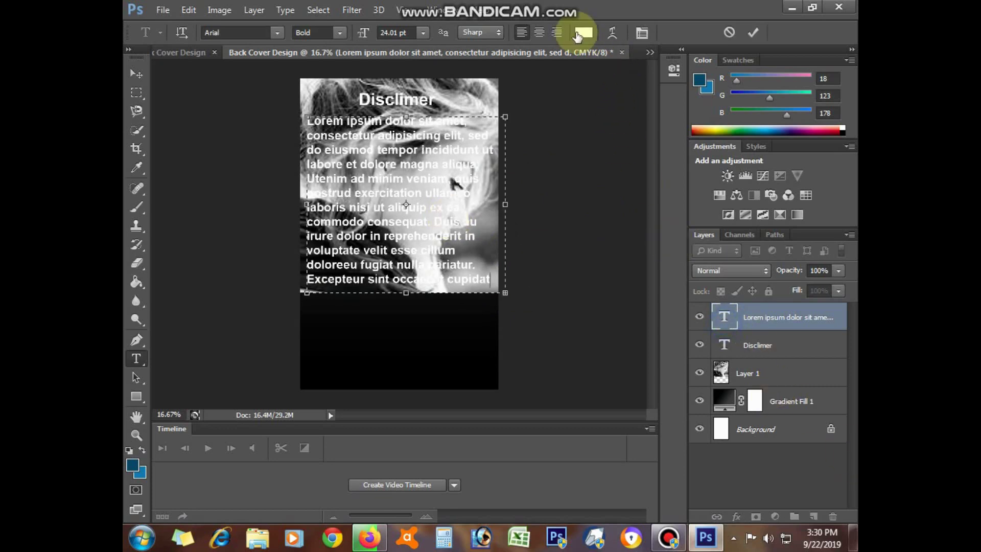
- Set the body text colour to bright green
left_click(583, 32)
left_click_drag(602, 322, 708, 262)
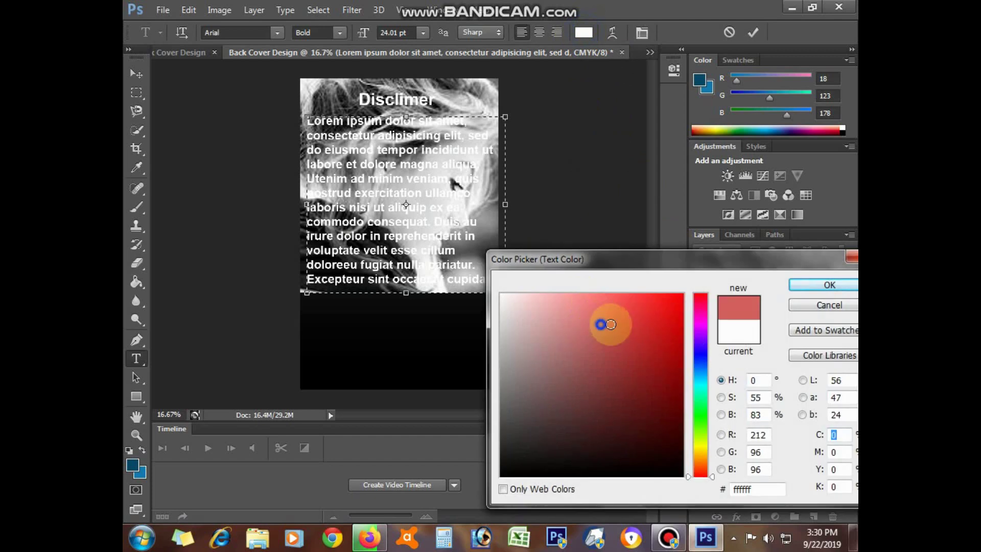
mouse_move(680, 351)
left_mouse_down()
mouse_move(671, 391)
mouse_move(718, 370)
mouse_move(682, 421)
mouse_move(682, 471)
left_mouse_up()
left_click(699, 397)
left_click(677, 412)
left_click(696, 426)
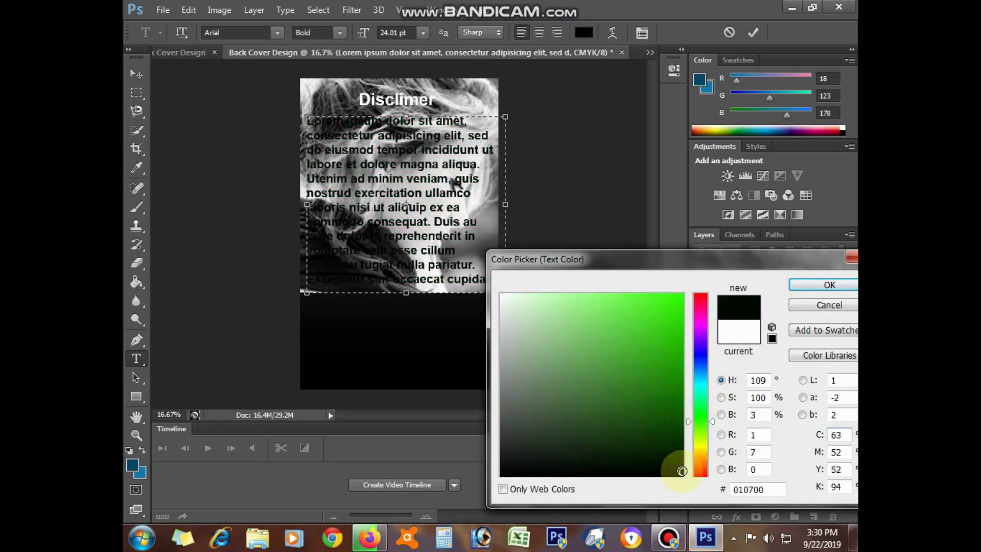
left_click_drag(647, 441, 505, 432)
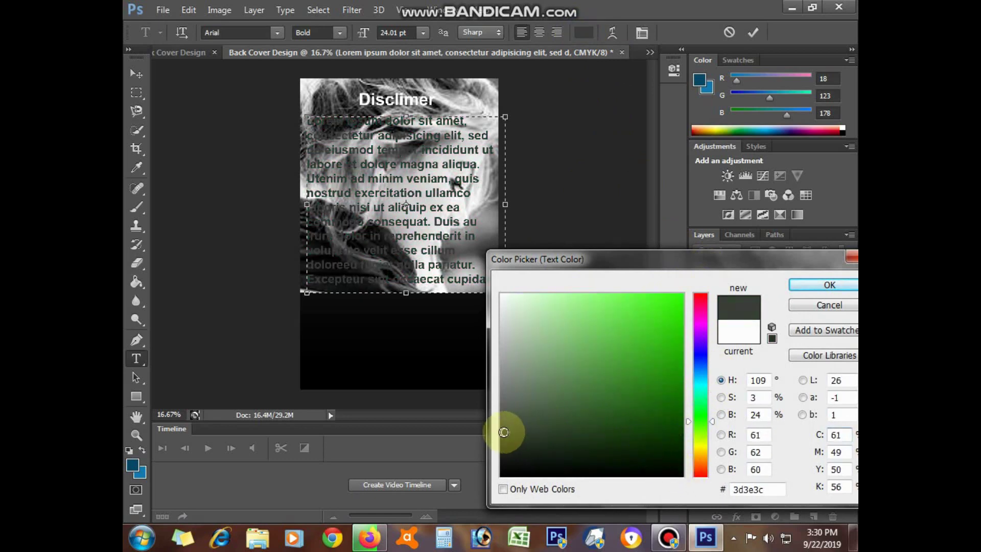
left_click_drag(564, 426, 679, 374)
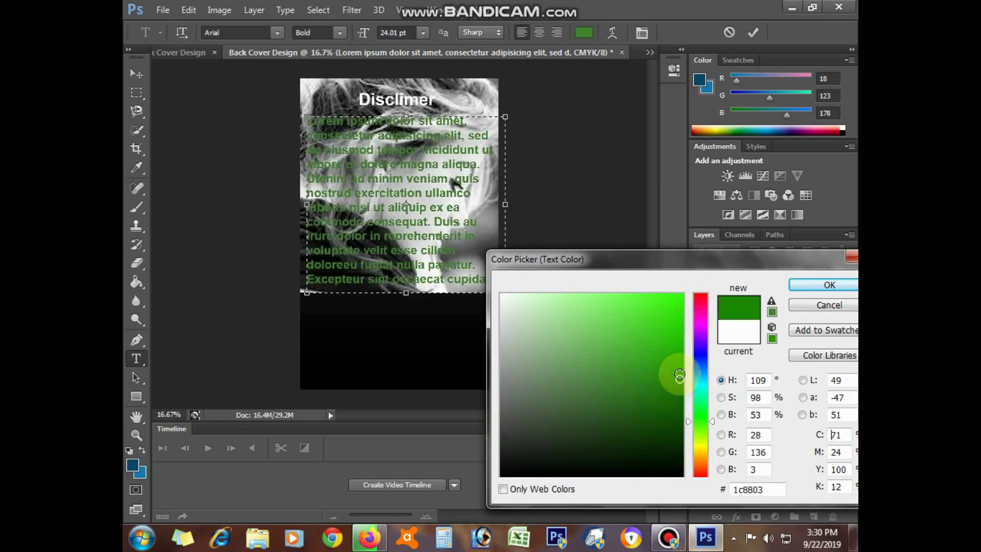
left_click(823, 285)
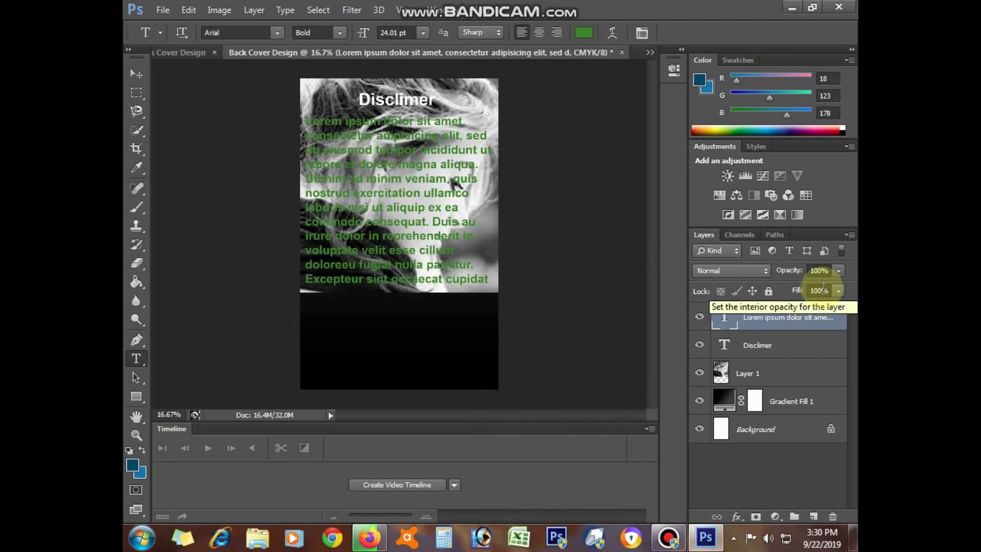
- Fade the Layer 1 photo to 45% opacity
left_click(781, 375)
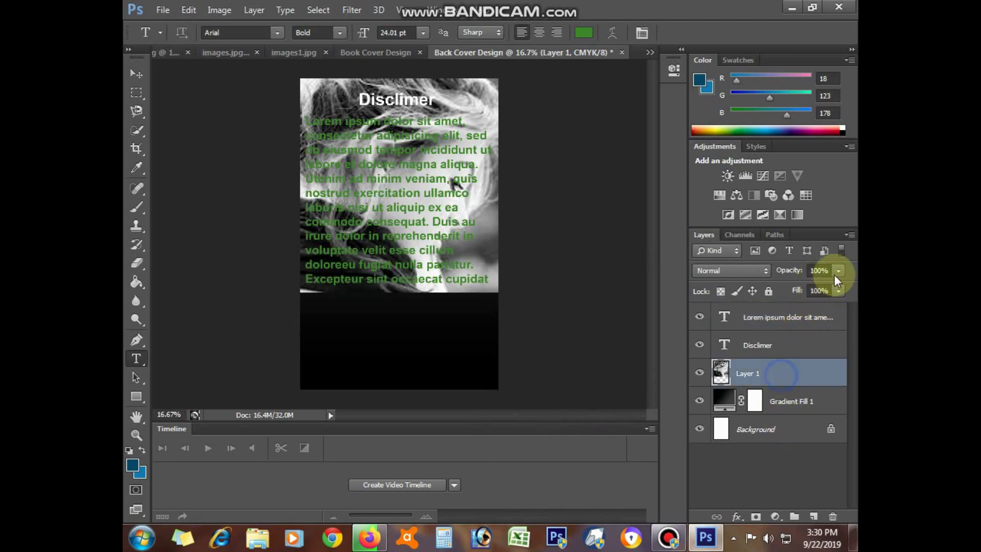
left_click(836, 271)
left_click_drag(837, 286, 798, 290)
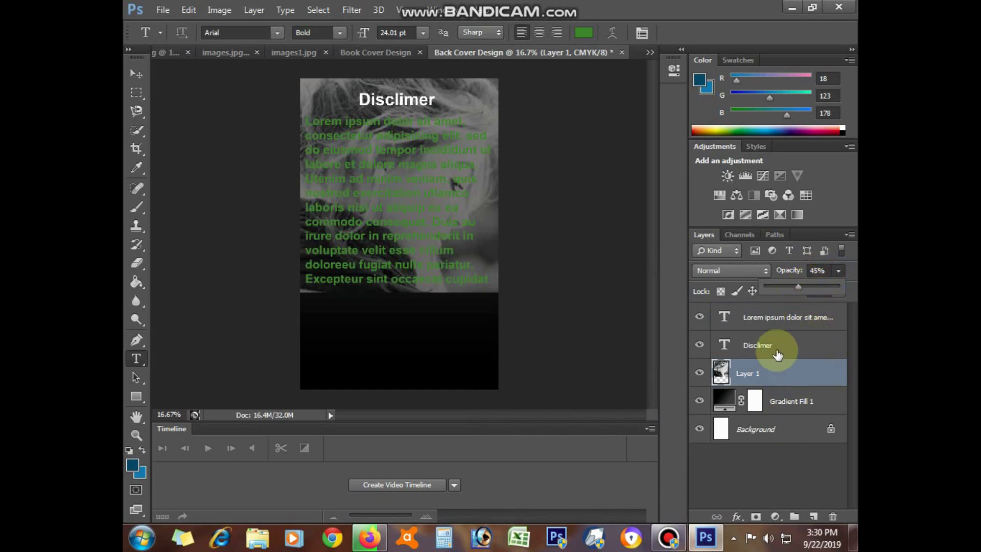
left_click(781, 345)
left_click(779, 316)
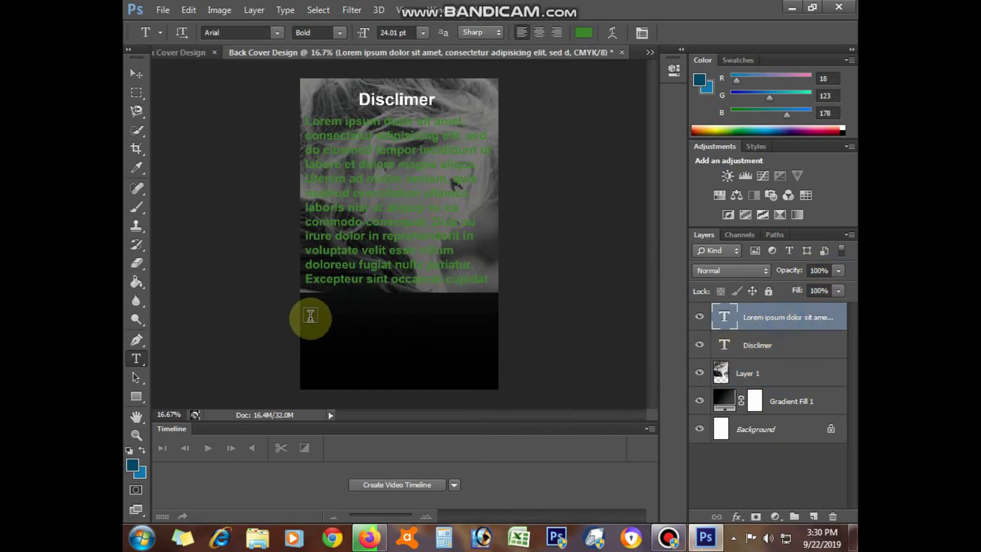
- Add a 'Written By' byline with the author's name below the photo
left_click(318, 322)
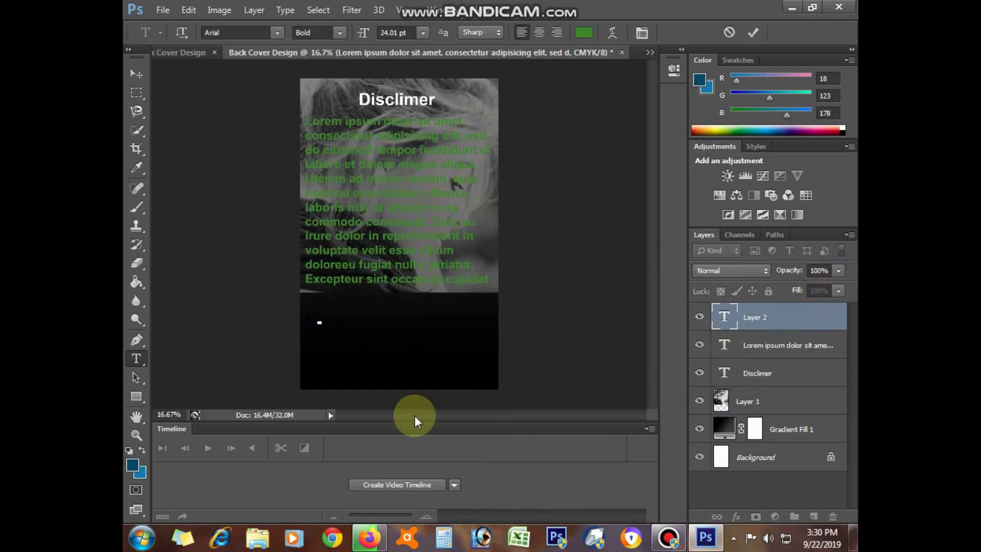
type("Wri")
type("tten ")
type("By ")
type("M.hus")
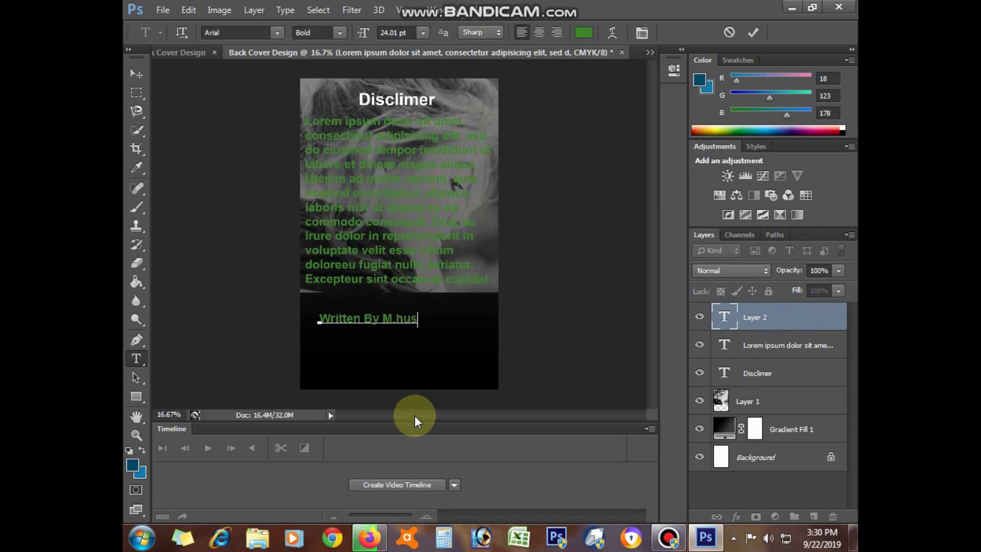
key("BackSpace")
key("BackSpace")
type("H")
type("usssain")
key("ctrl+Return")
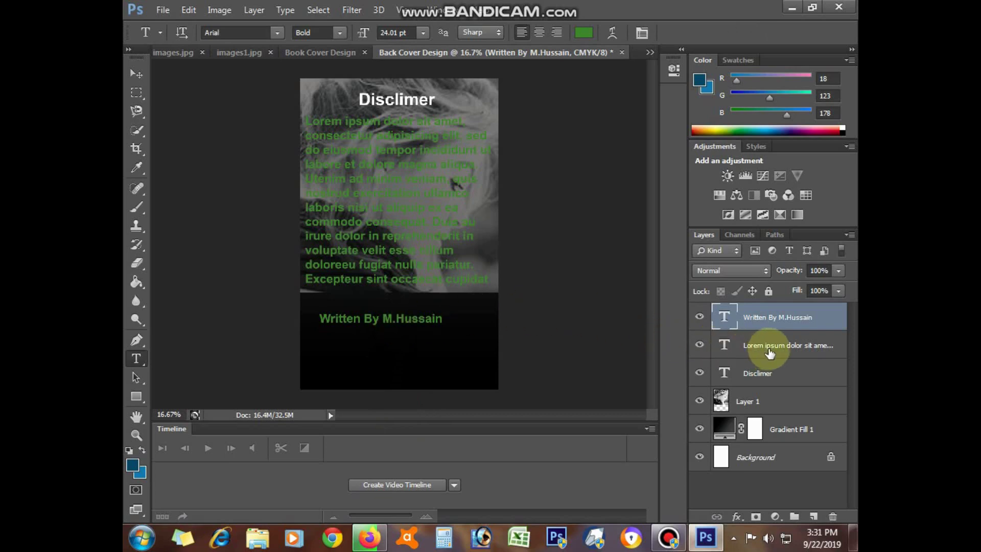
- Stretch the faded Layer 1 photo down to fill the full page height
left_click(777, 401)
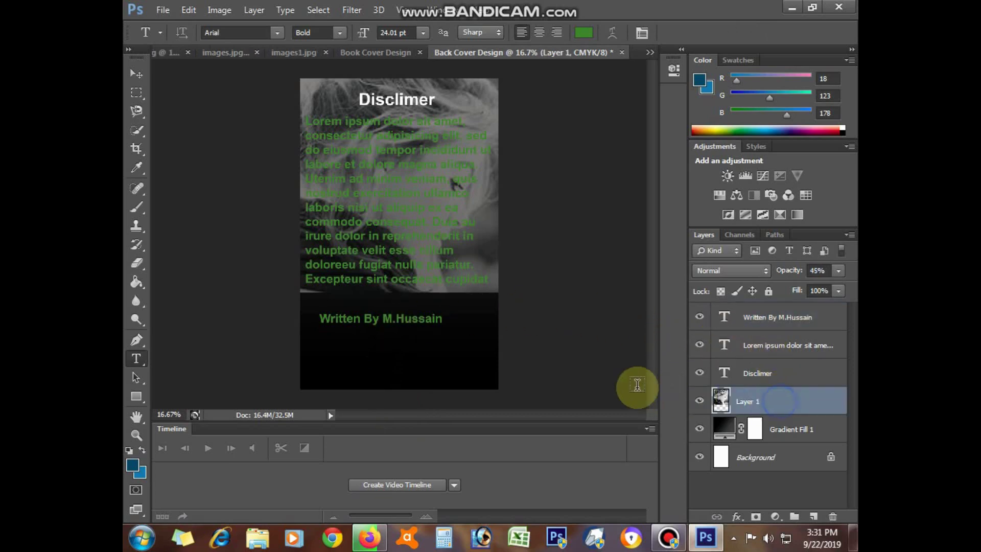
left_click(189, 10)
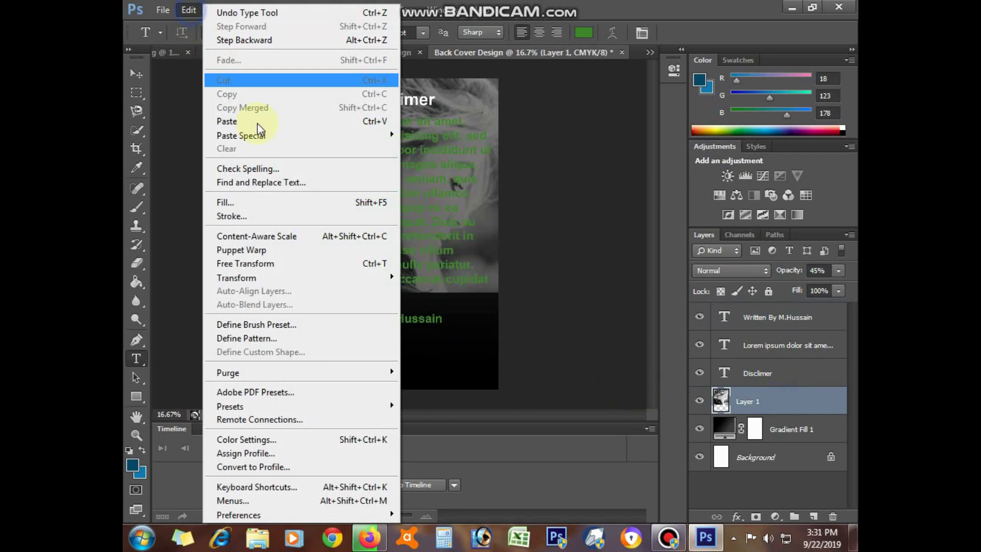
left_click(286, 262)
left_click_drag(415, 287, 396, 389)
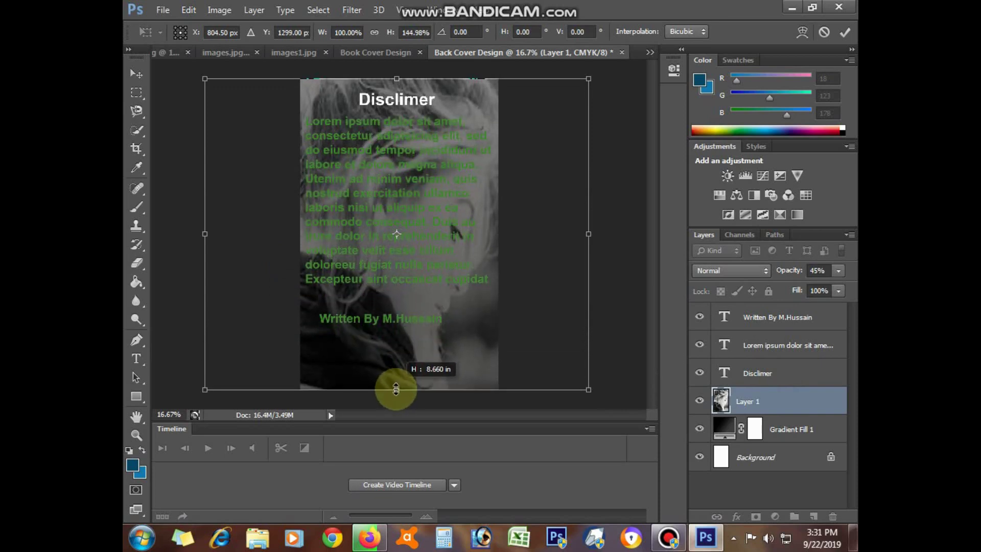
left_click_drag(396, 389, 396, 388)
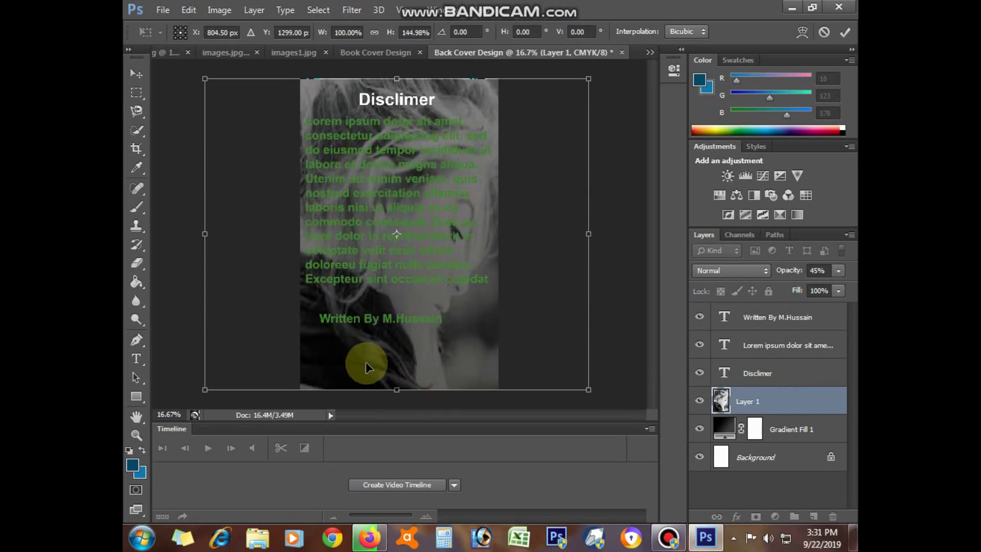
key("Return")
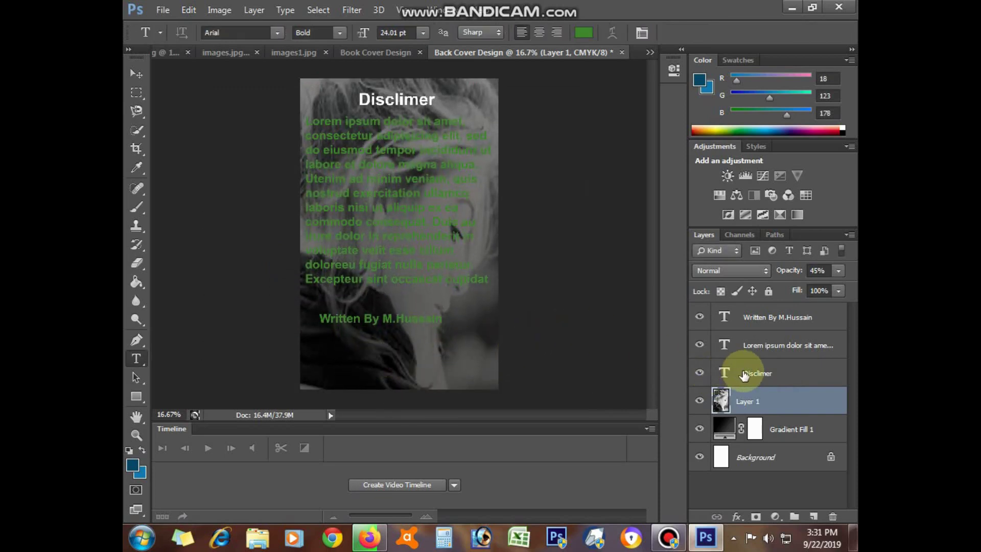
- Move the Written By byline lower and more centred on the cover
left_click(751, 373)
double_click(766, 317)
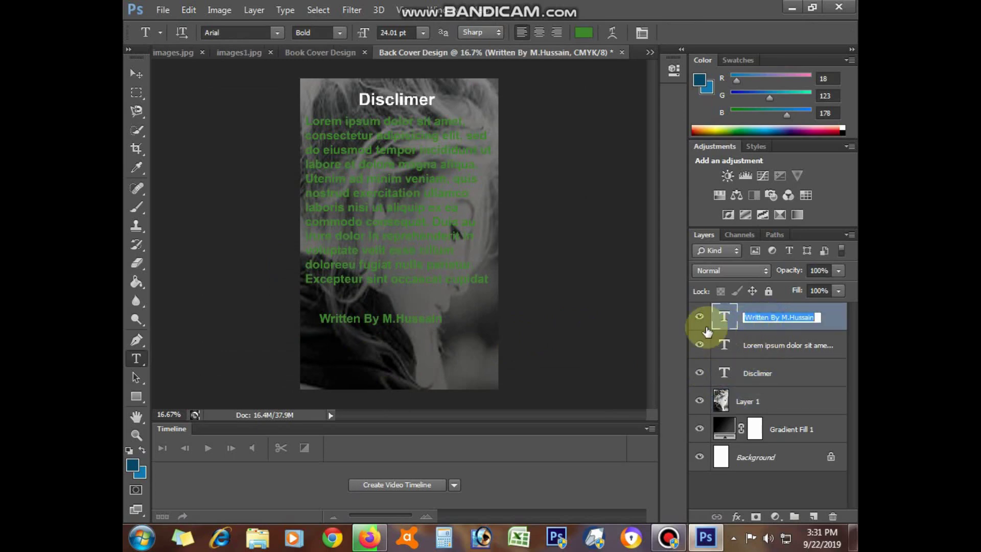
left_click(363, 321)
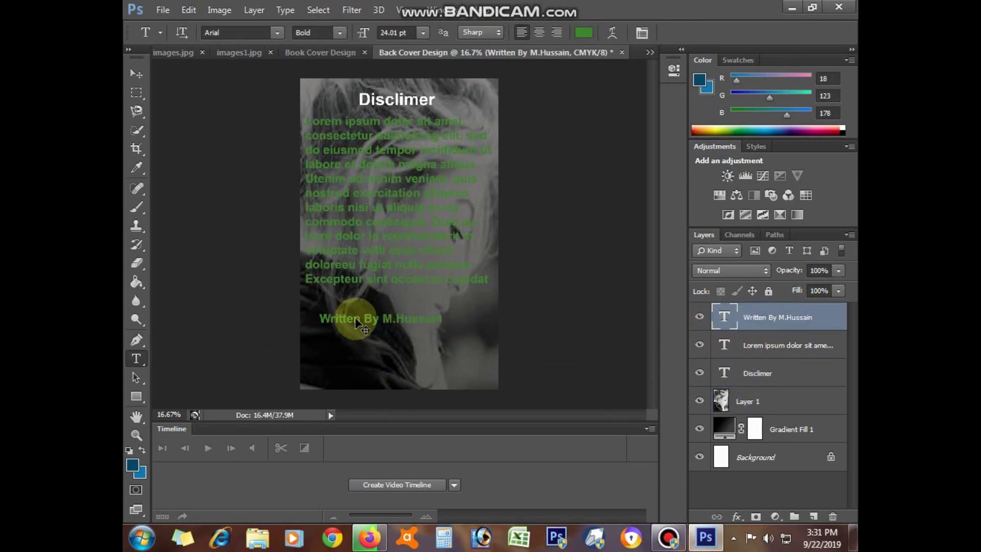
mouse_move(351, 319)
left_mouse_down()
mouse_move(349, 339)
mouse_move(381, 331)
mouse_move(369, 330)
left_mouse_up()
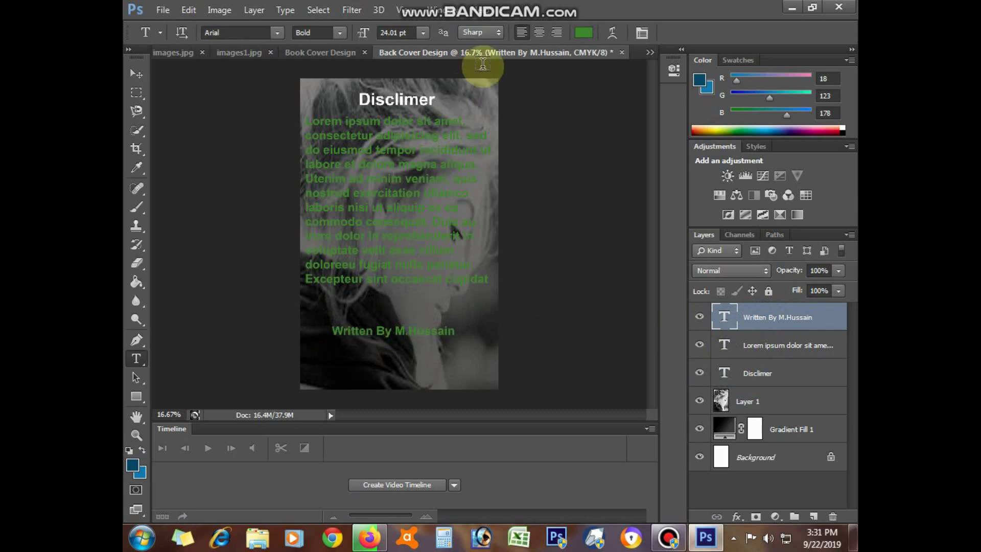
- Recolour the byline dark green #125002
left_click(584, 32)
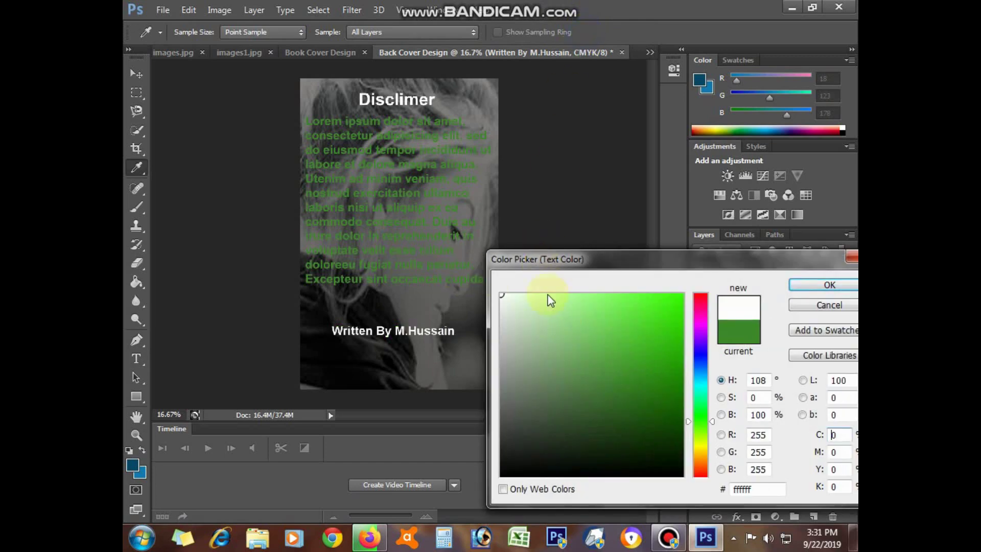
left_click_drag(629, 332, 684, 511)
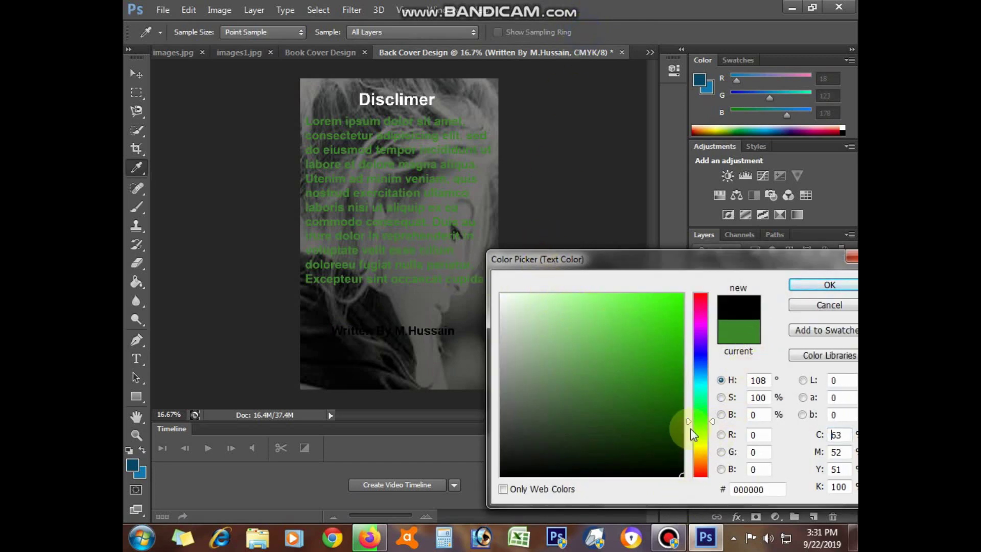
left_click(678, 419)
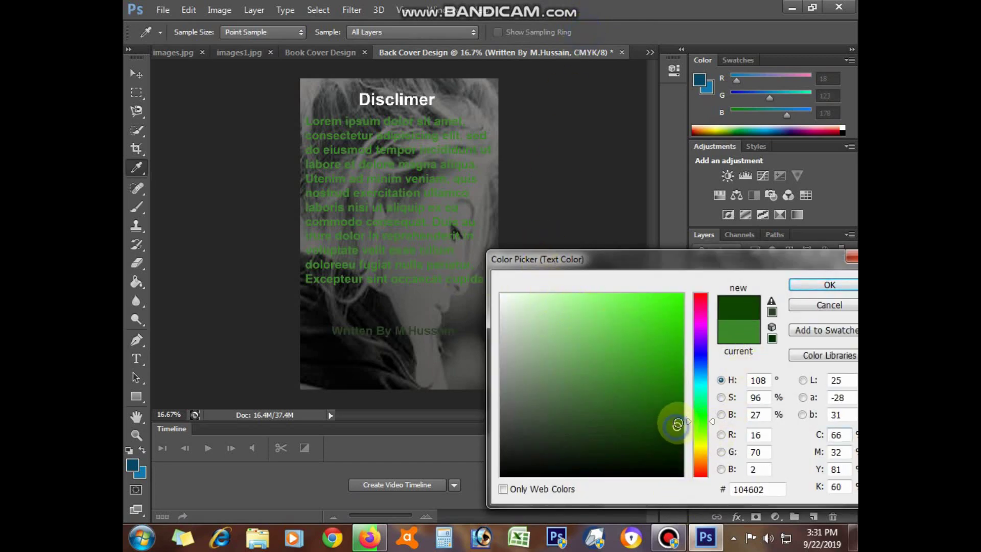
left_click(827, 285)
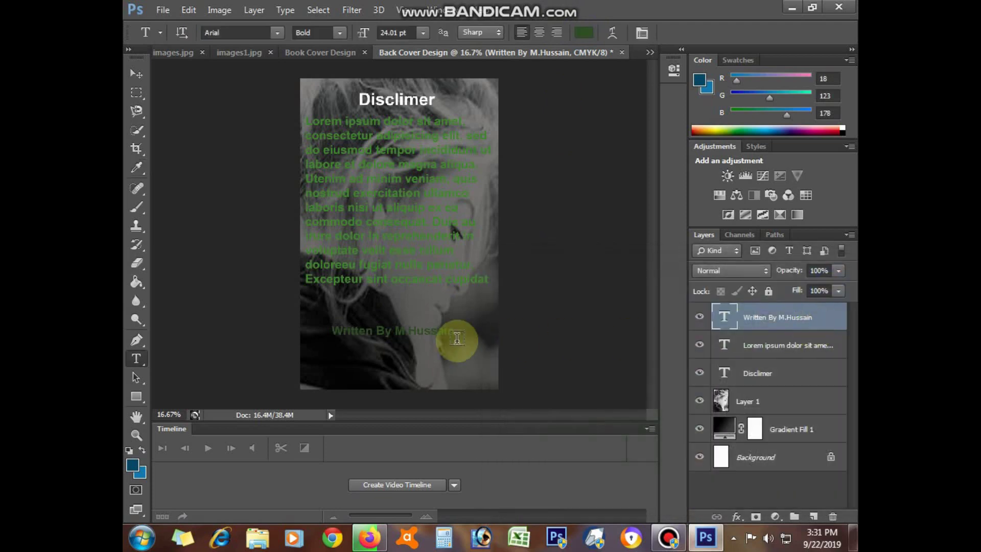
- Type 'Story Cover Book' below the byline and colour it white
left_click(360, 369)
type("Story Cover Book")
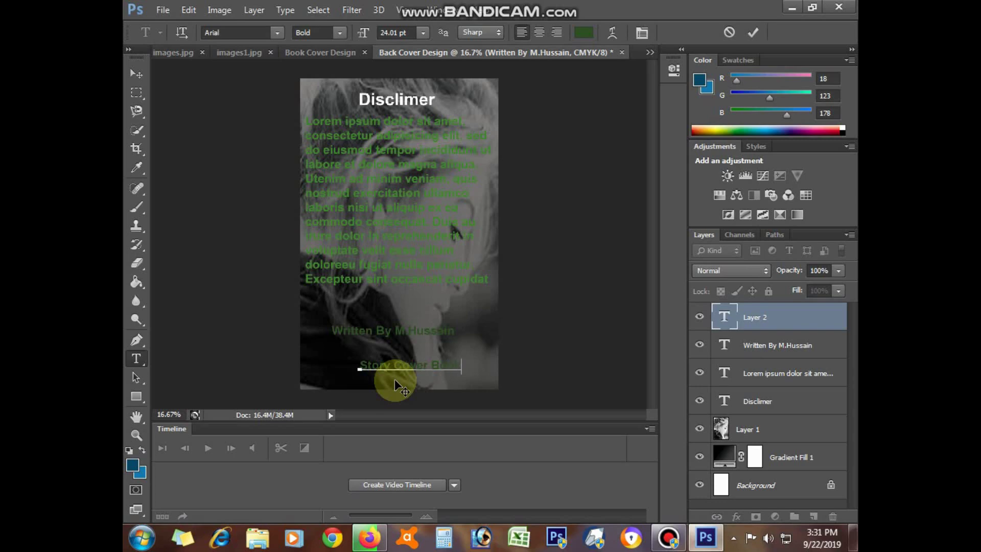
left_click(395, 384)
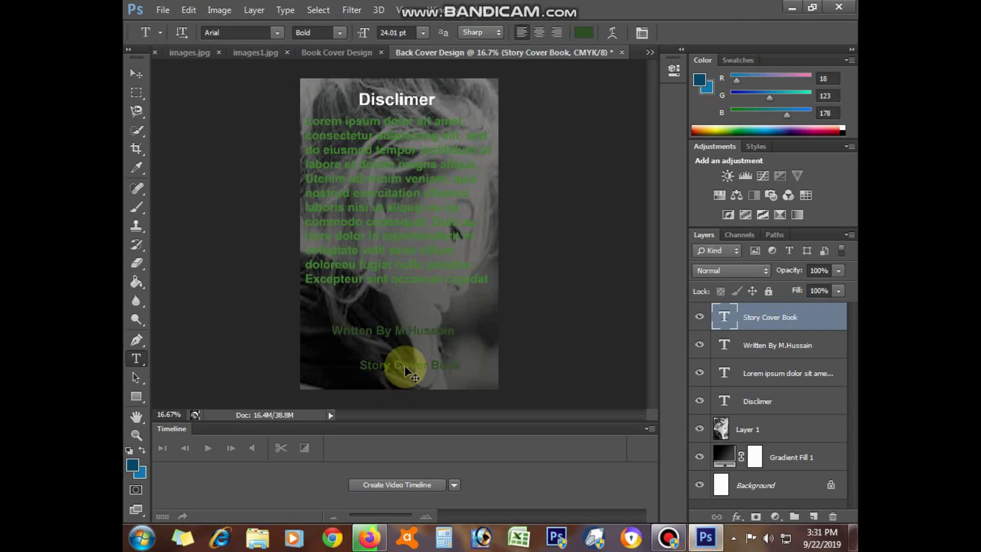
double_click(726, 317)
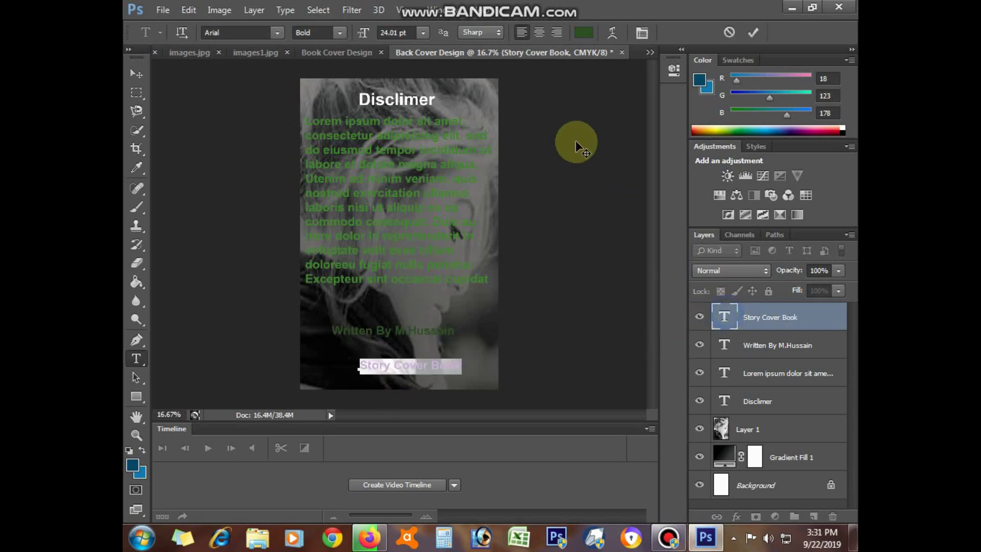
left_click(584, 33)
left_click_drag(642, 368, 546, 276)
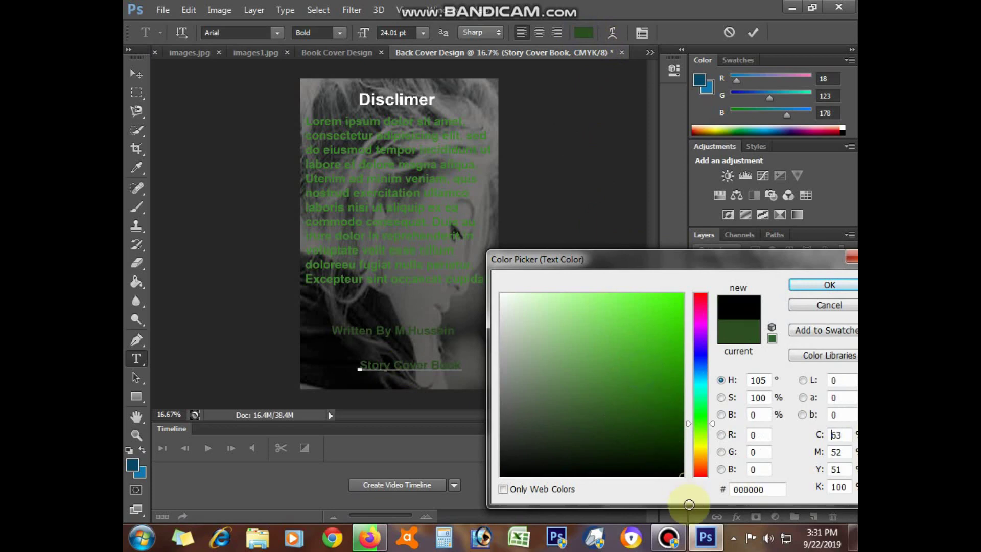
left_click(816, 284)
left_click(809, 322)
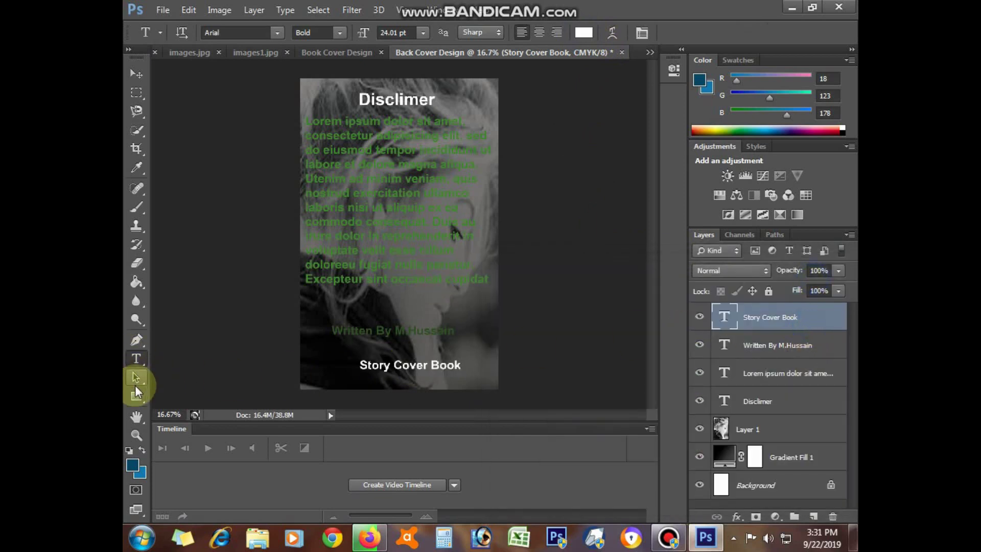
left_click(136, 393)
- Draw a wide rectangle bar across the cover with a black fill
mouse_move(301, 292)
left_mouse_down()
mouse_move(385, 318)
mouse_move(506, 322)
left_mouse_up()
left_click_drag(510, 322, 511, 322)
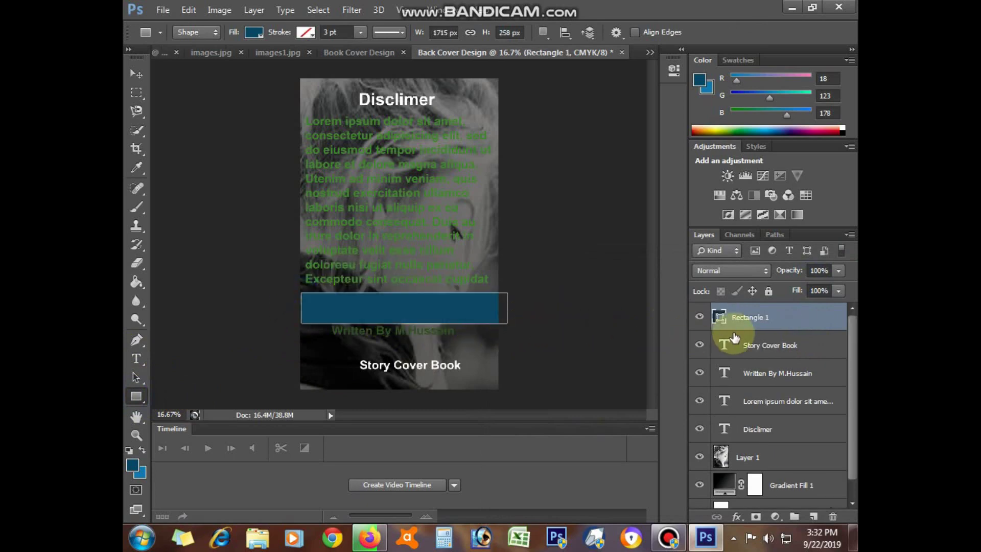
double_click(719, 316)
left_click_drag(679, 333, 682, 485)
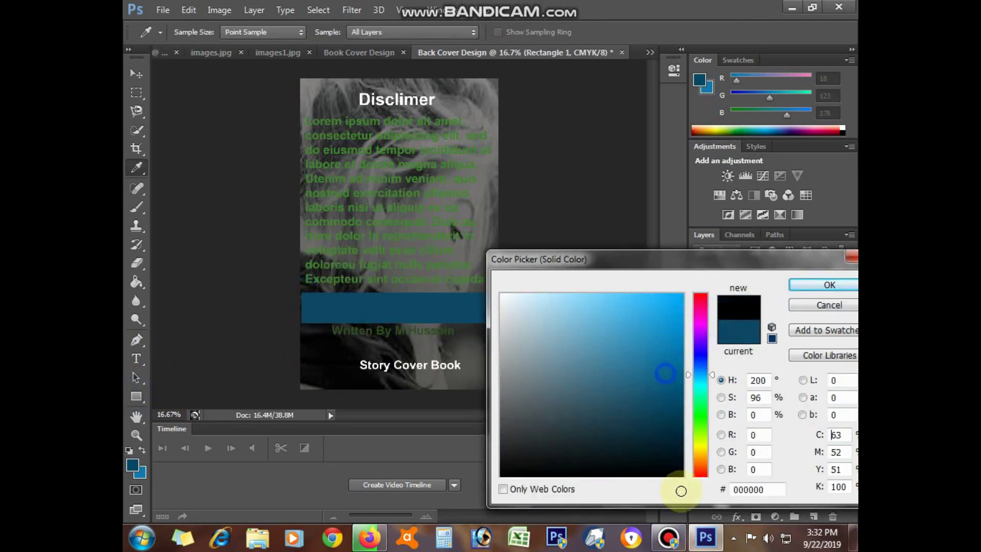
left_click(827, 284)
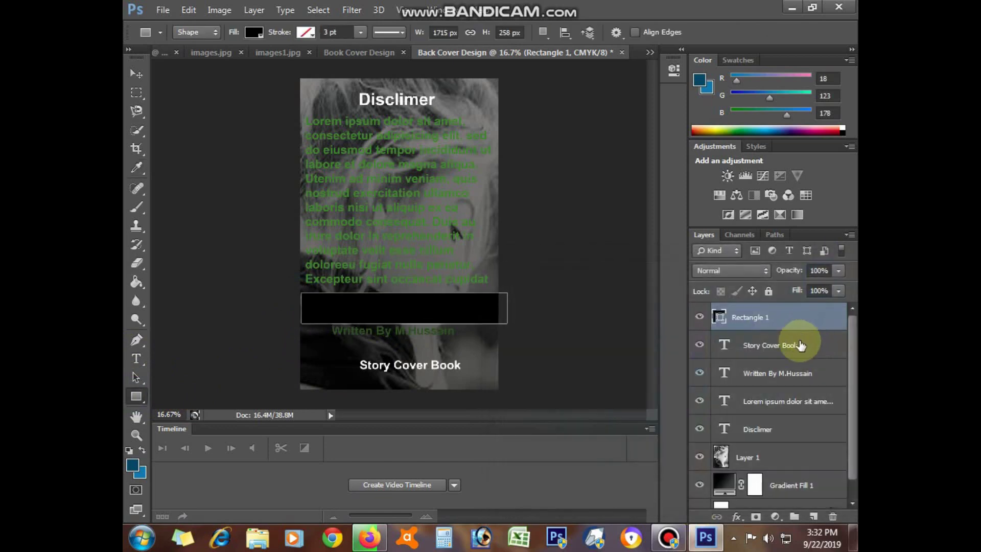
- Stack the Story Cover Book title above the bar and move it inside
left_click(782, 345)
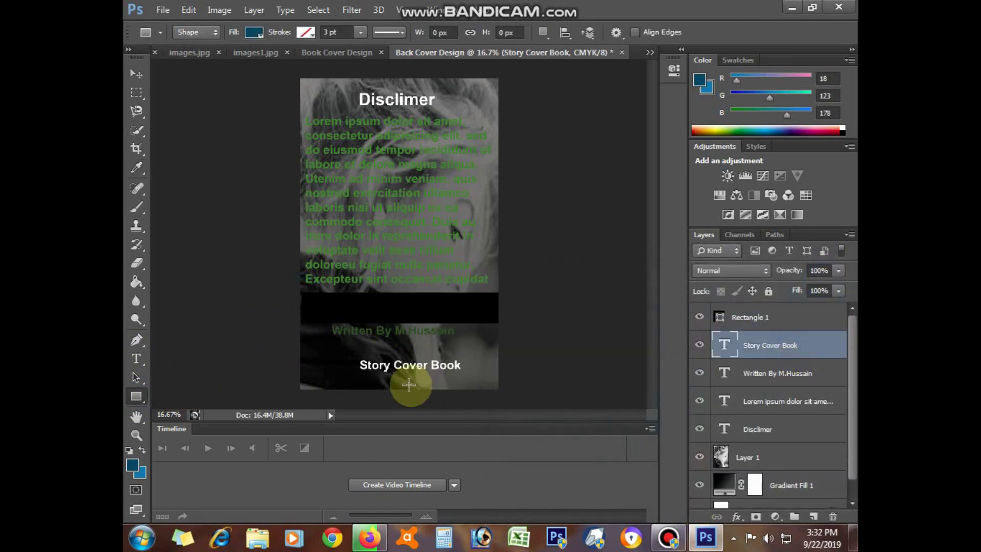
left_click(414, 327)
left_click(486, 217)
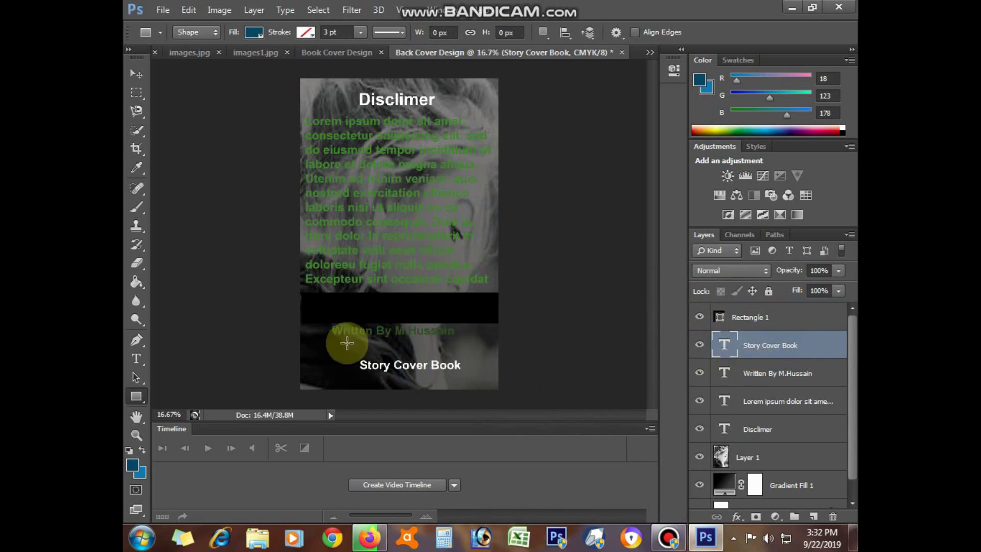
key("v")
left_click_drag(368, 366, 376, 340)
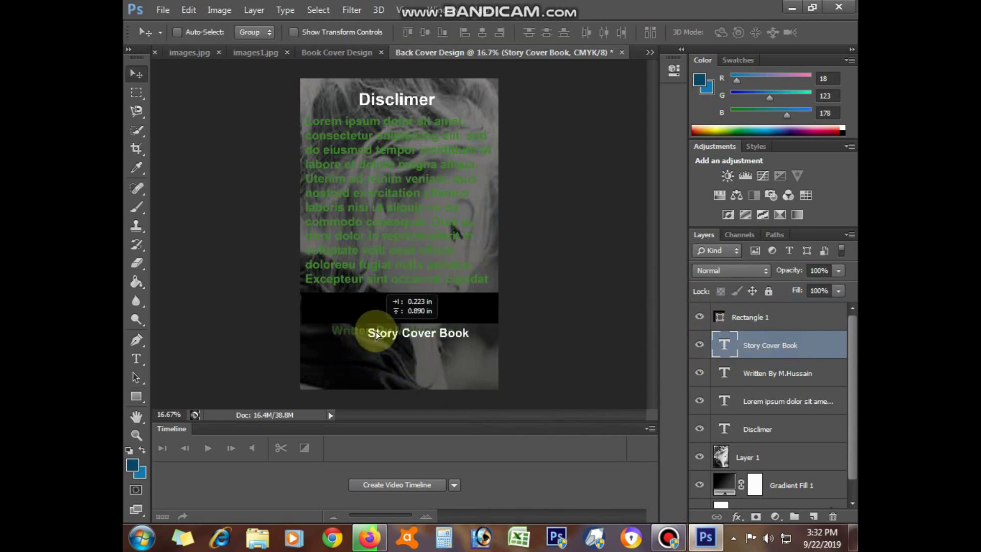
left_click_drag(785, 347, 789, 312)
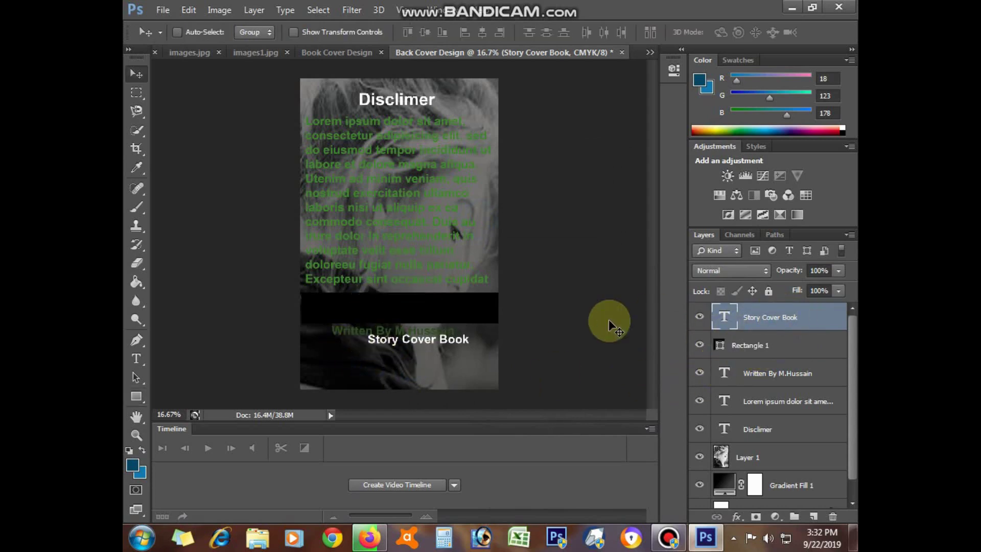
left_click_drag(418, 340, 393, 312)
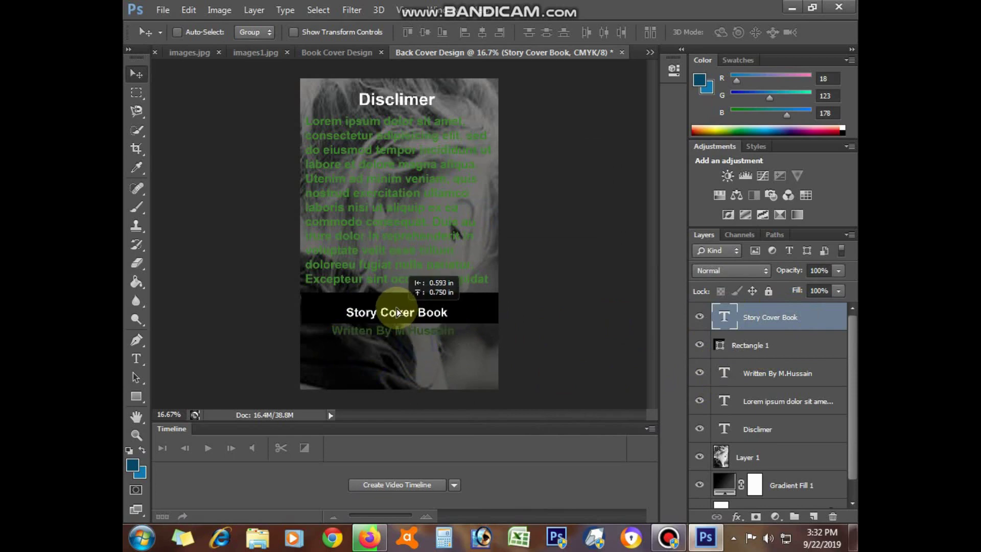
- Enlarge the title to 29 pt and nudge it to centre in the bar
double_click(723, 317)
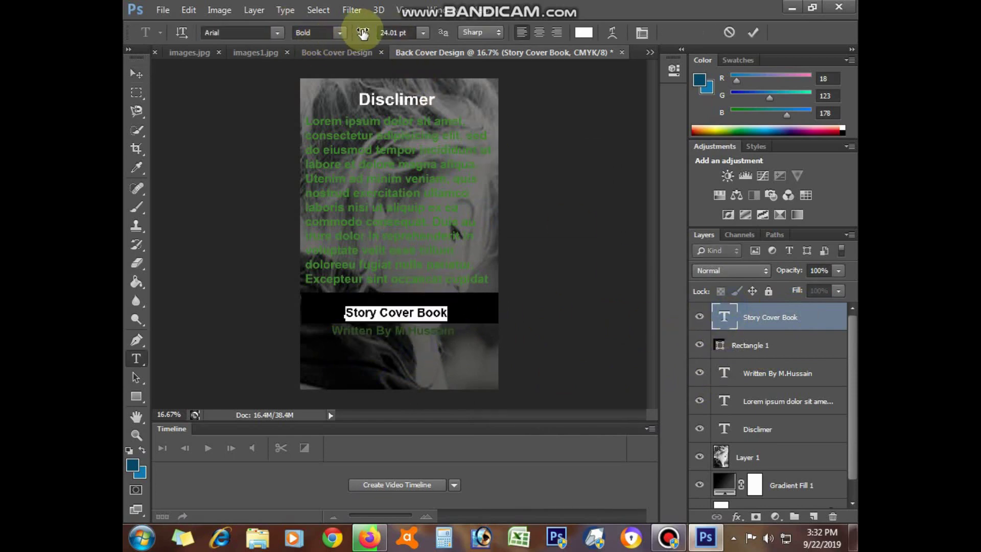
left_click_drag(362, 33, 369, 33)
key("ctrl+Return")
key("v")
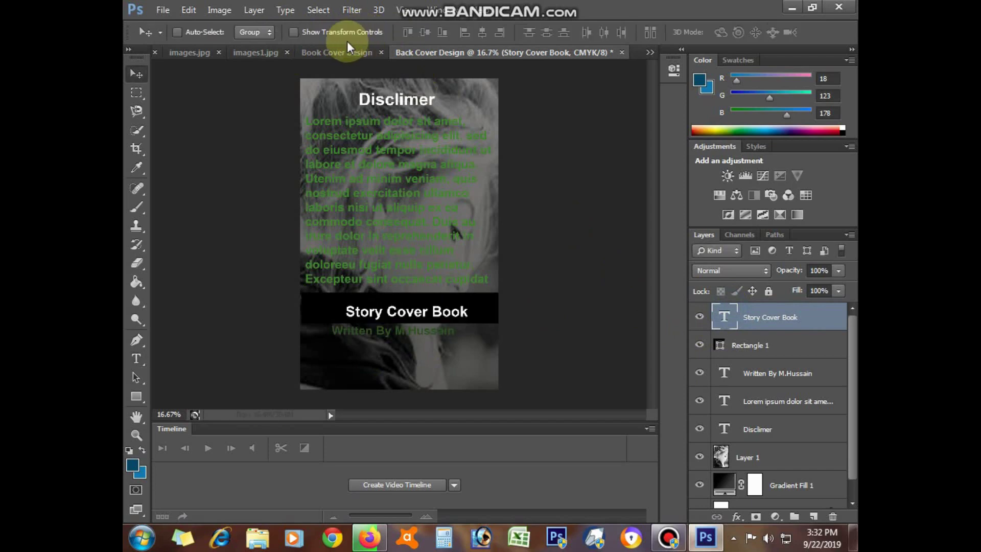
key("shift+Left")
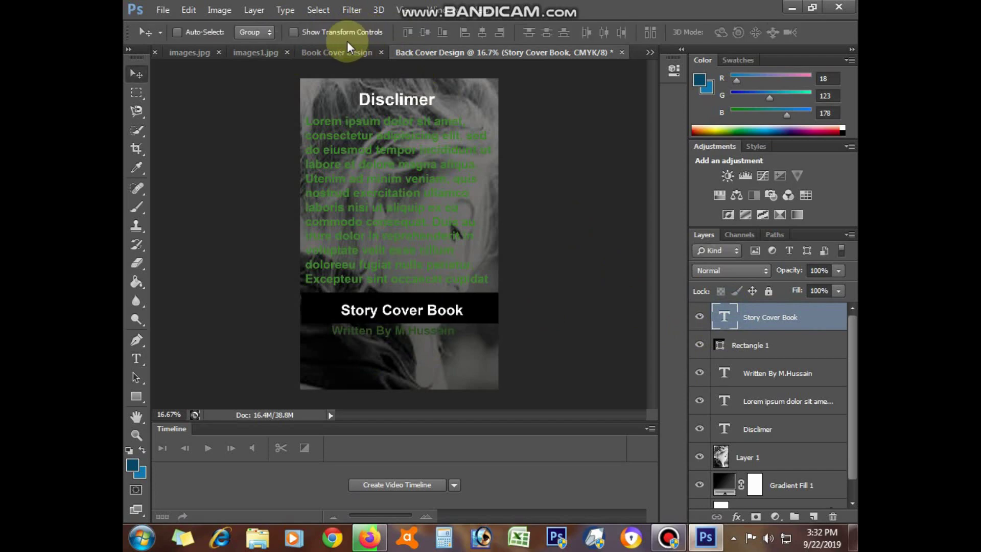
key("shift+Left")
key("shift+Up")
key("shift+Left")
key("shift+Left")
key("shift+Left")
key("shift+Up")
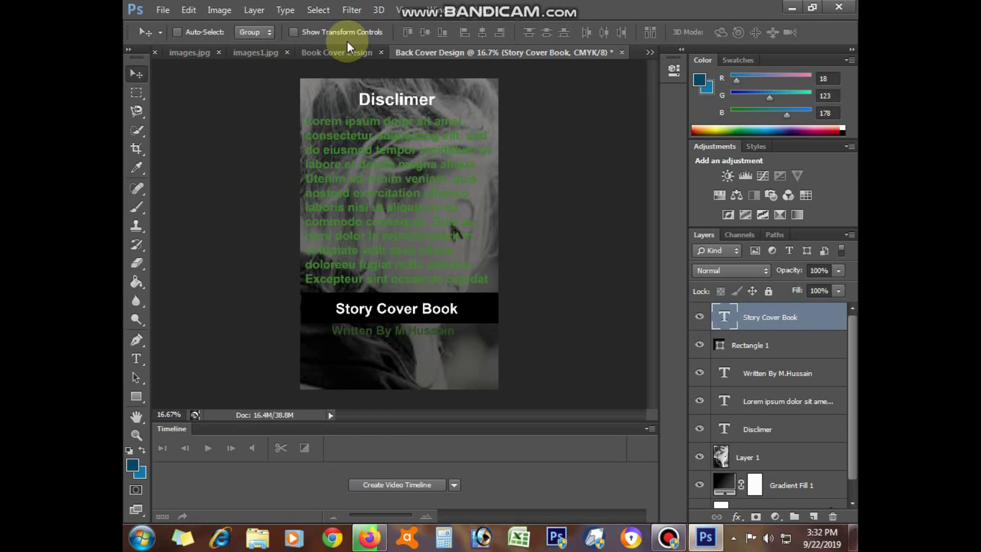
key("shift+Left")
key("Left")
key("Left")
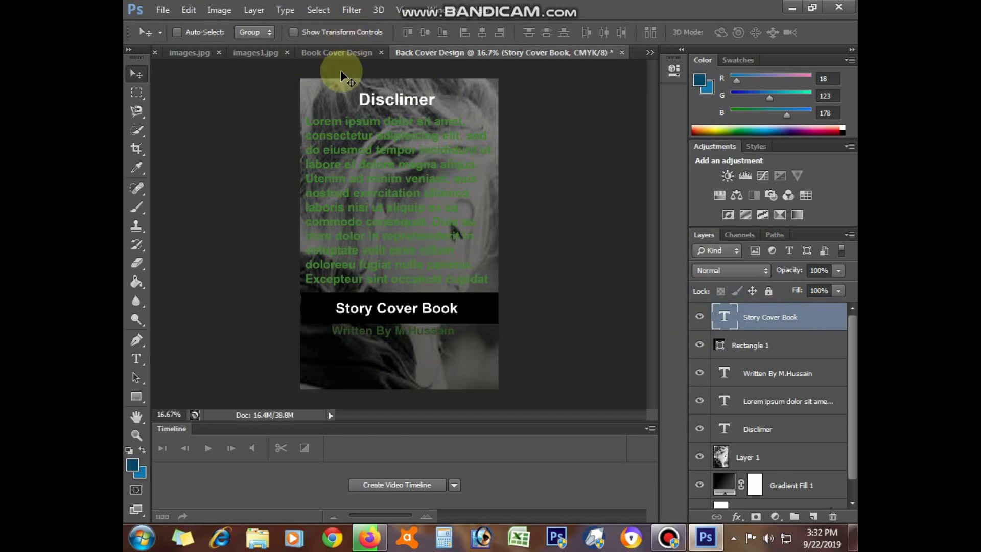
- Move the byline down to the bottom of the cover
left_click(802, 373)
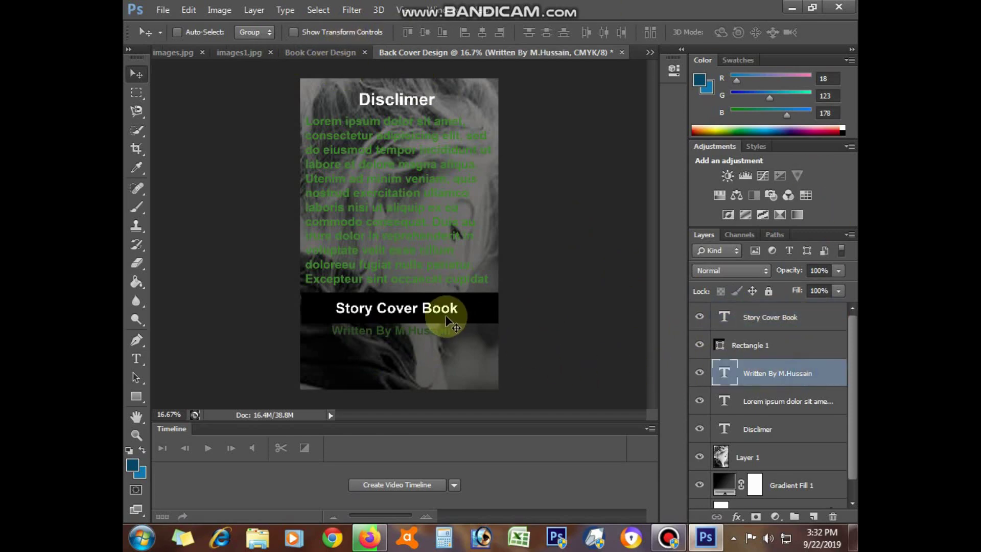
left_click_drag(429, 333, 436, 373)
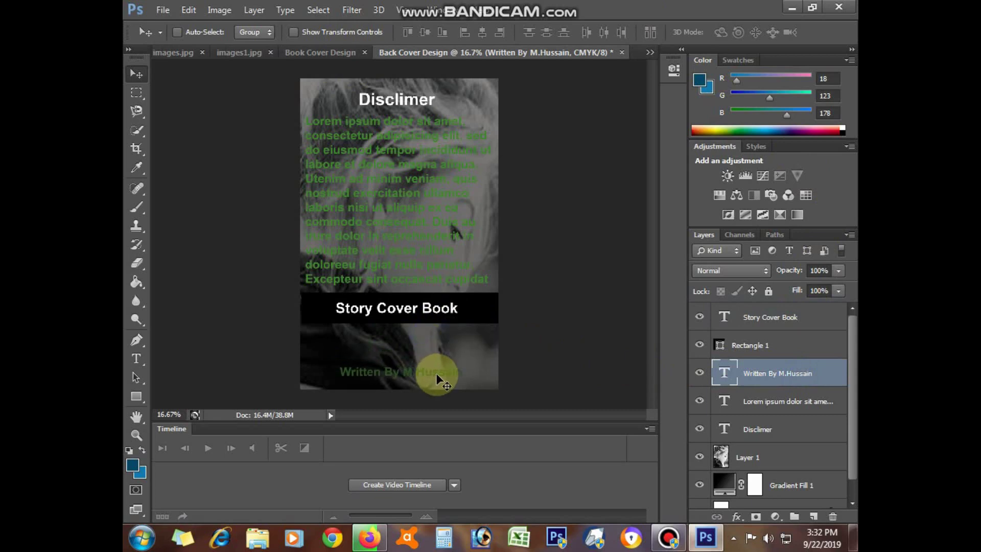
key("shift+Right")
- Group the Story Cover Book, Rectangle 1 and byline layers
left_click(721, 321)
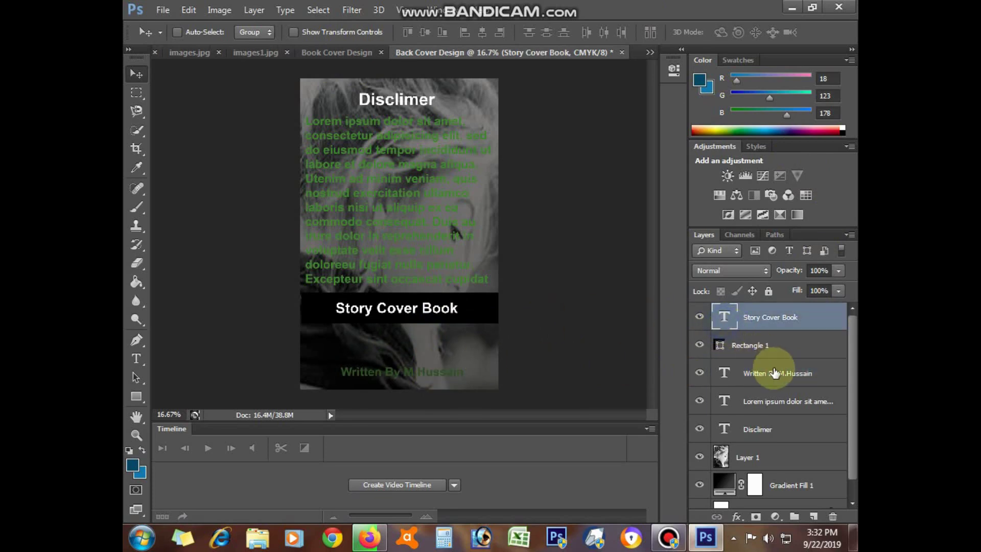
left_click(772, 351, "ctrl")
left_click(777, 374, "ctrl")
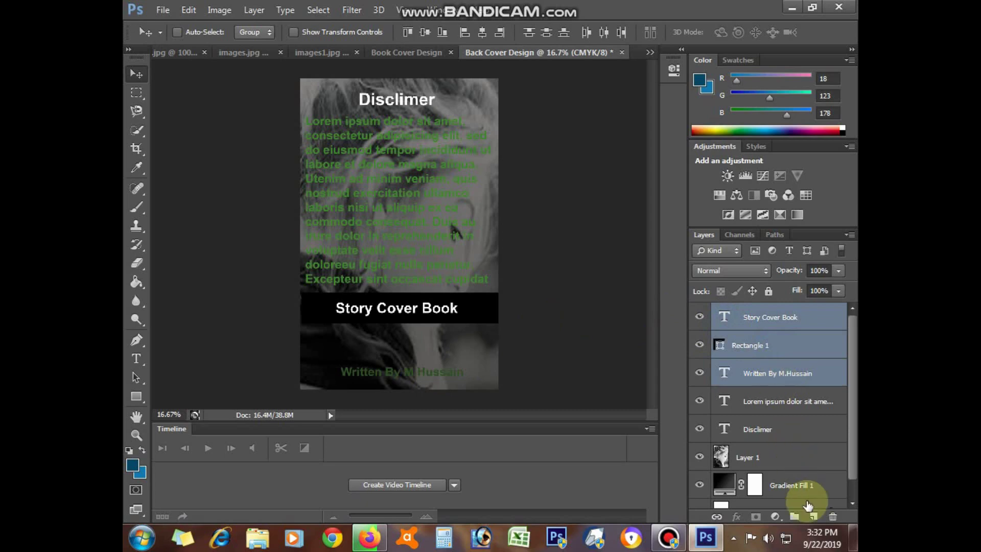
left_click(794, 516)
- Group the Lorem ipsum, Disclimer, Layer 1 and Gradient Fill 1 layers
left_click(776, 333)
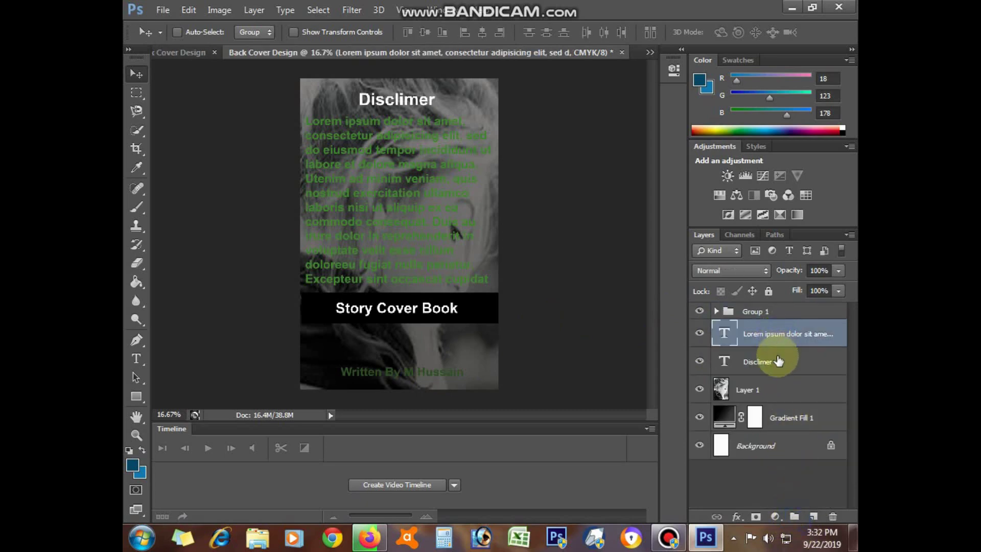
left_click(777, 361, "ctrl")
left_click(771, 391, "ctrl")
left_click(771, 417, "ctrl")
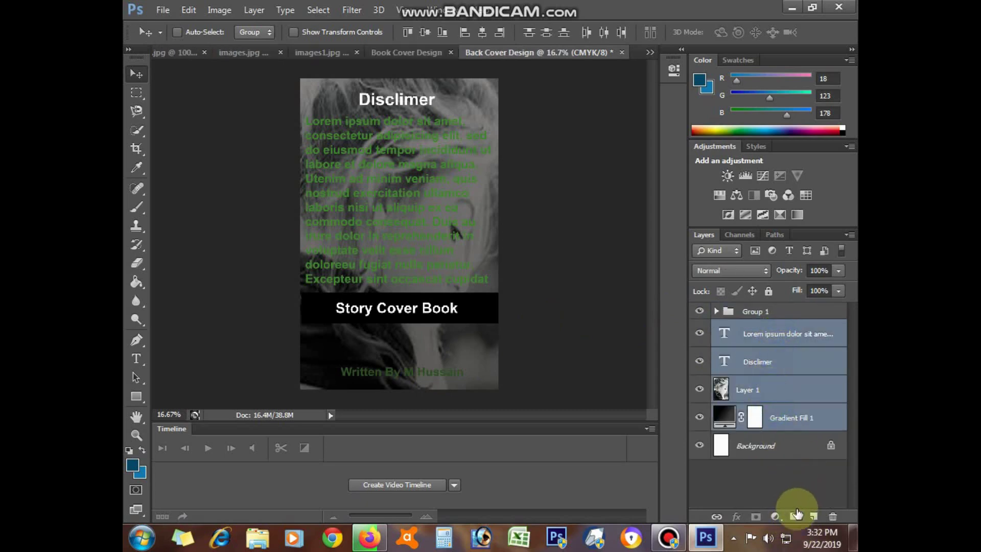
left_click(797, 515)
- Rename the background group 'bg' and the title group 'doh'
left_click(755, 313)
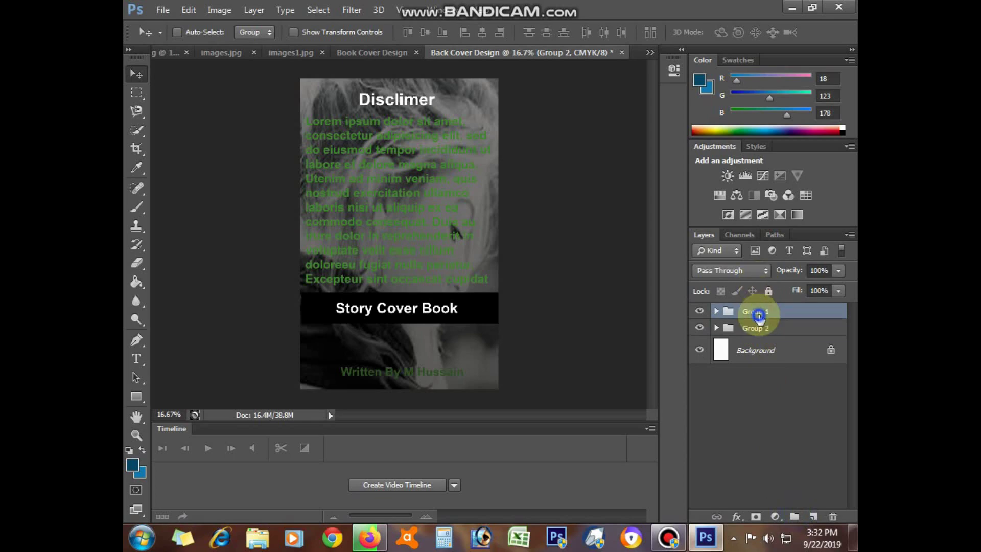
left_click(717, 329)
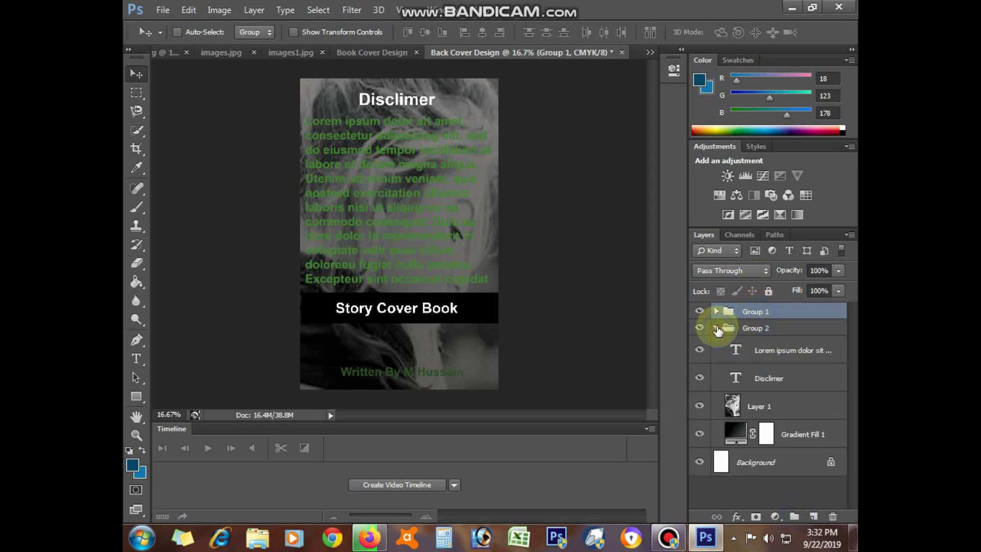
double_click(749, 330)
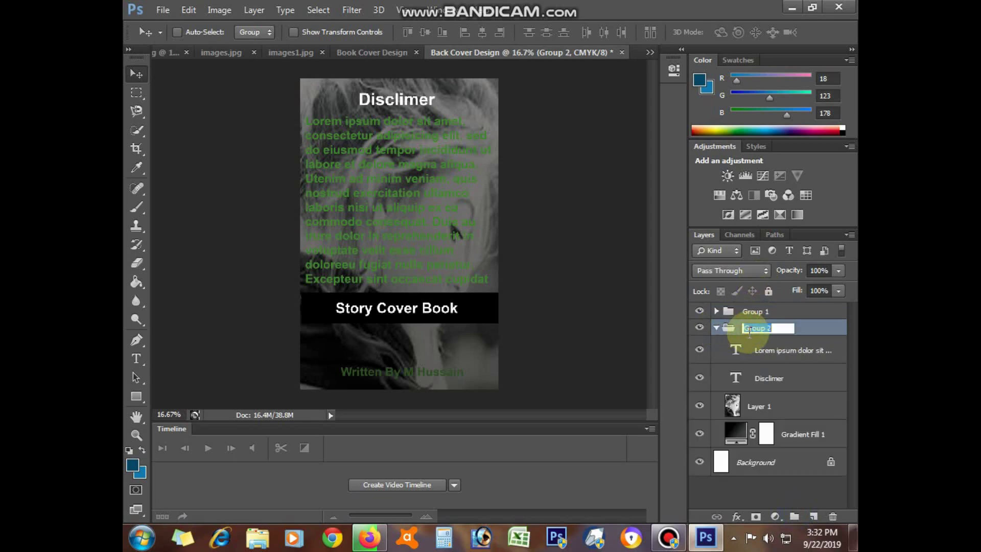
type("bg")
key("Return")
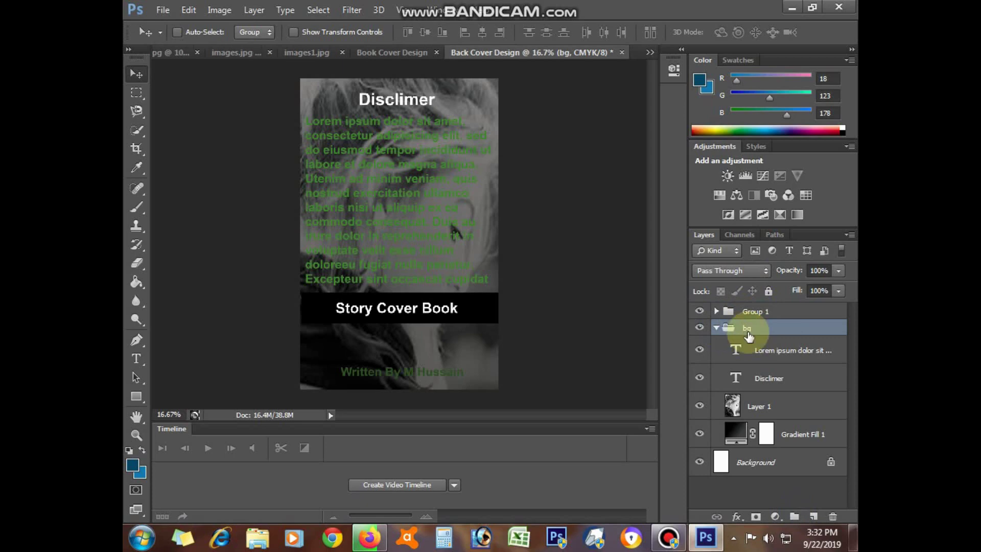
double_click(750, 313)
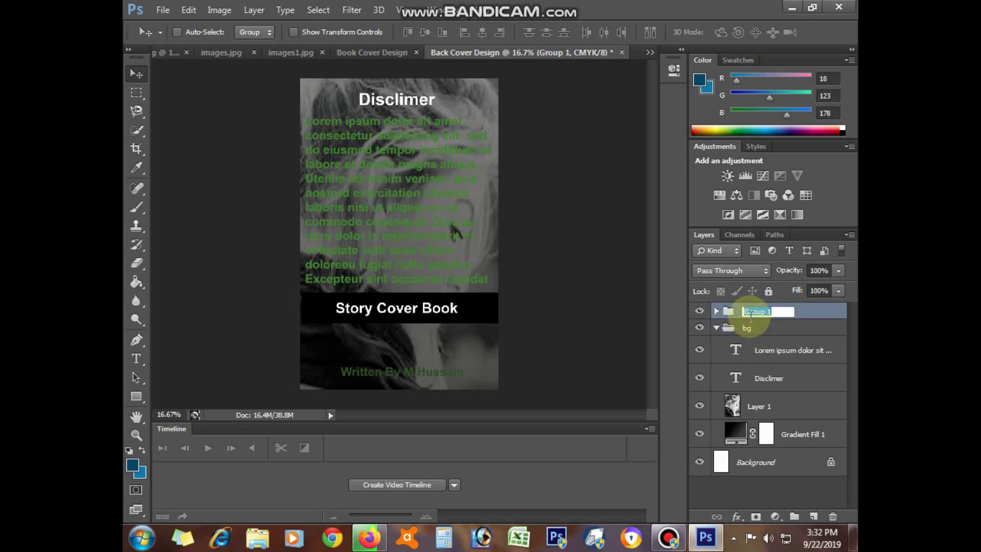
type("doh")
key("Return")
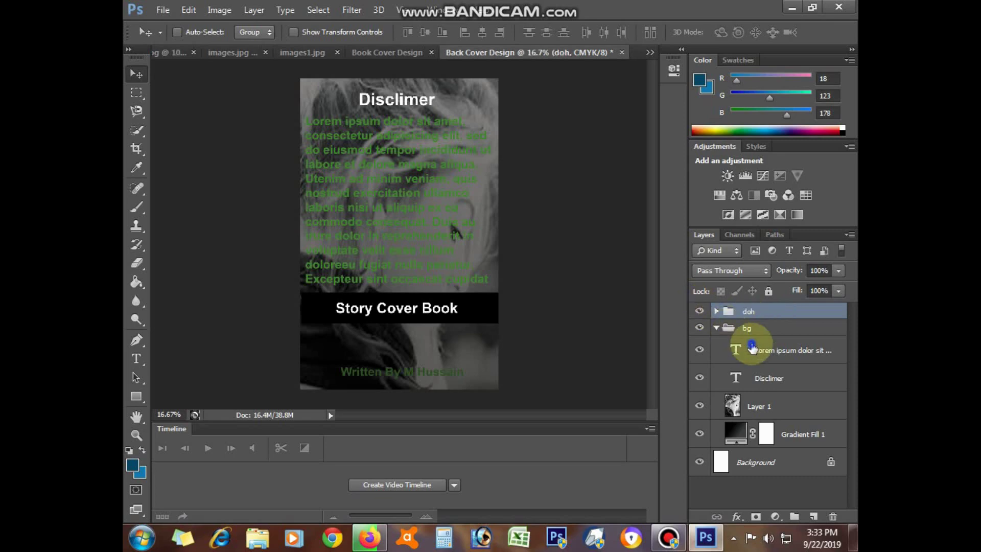
- Review the layers inside the bg and doh groups, then collapse both
left_click(750, 350)
left_click(797, 403)
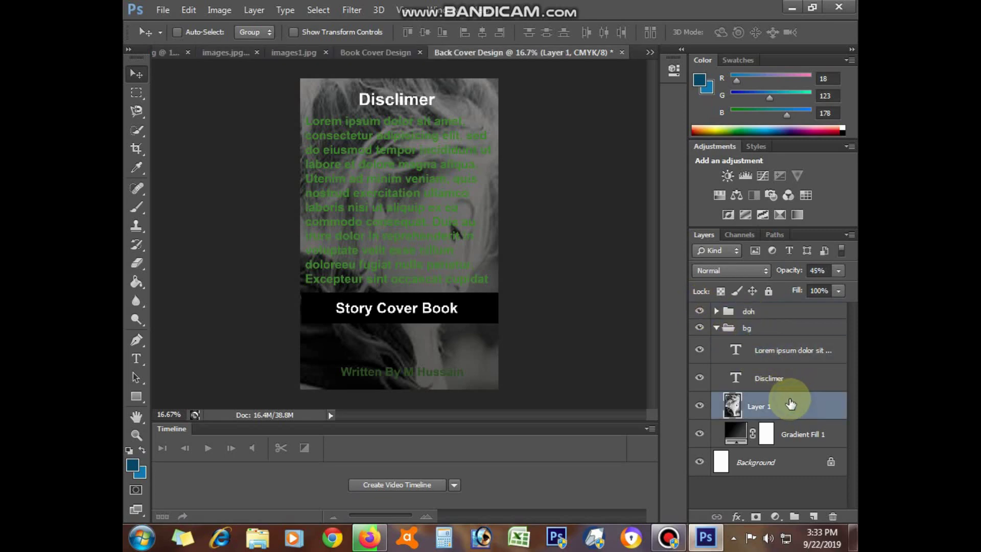
double_click(735, 381)
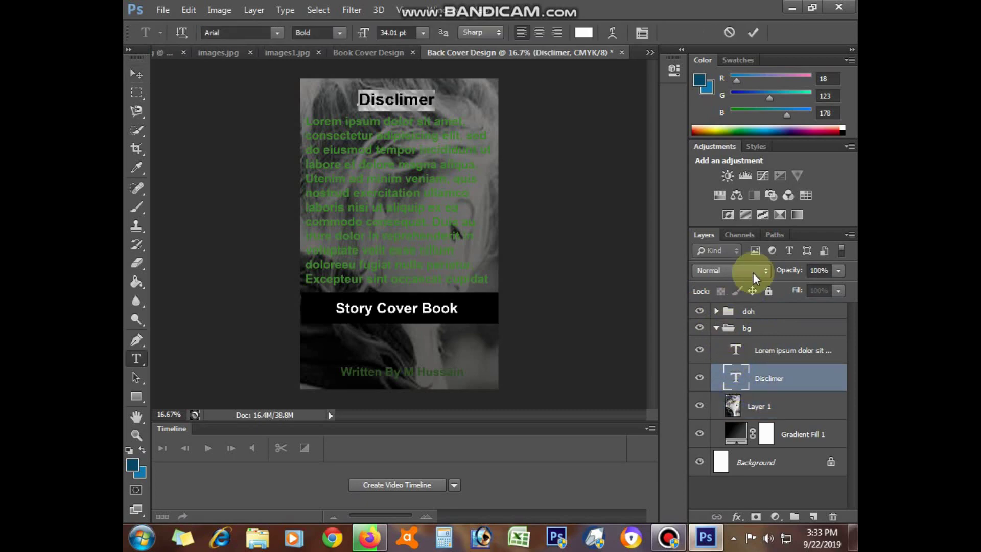
double_click(738, 349)
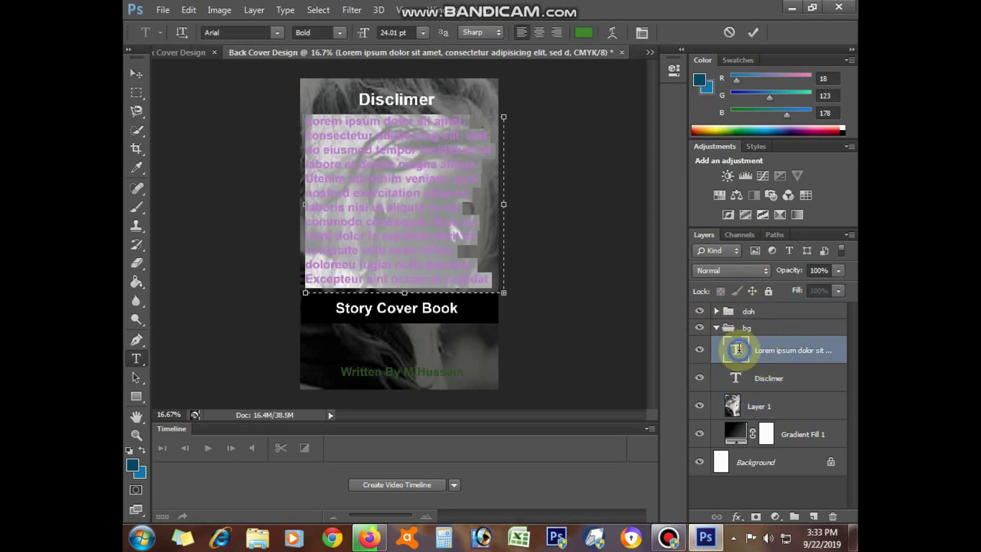
left_click(795, 329)
left_click(717, 327)
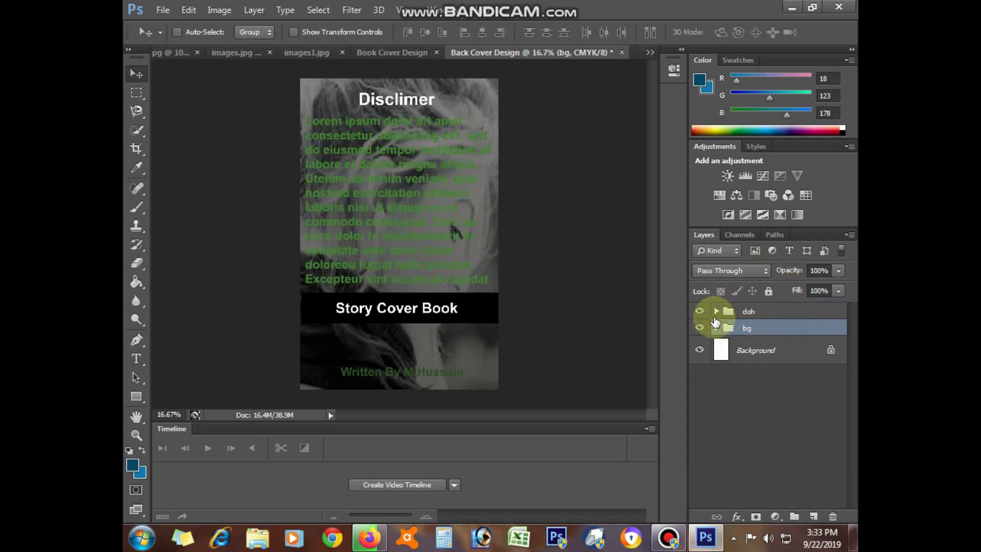
left_click(716, 310)
left_click(761, 316)
left_click(764, 335)
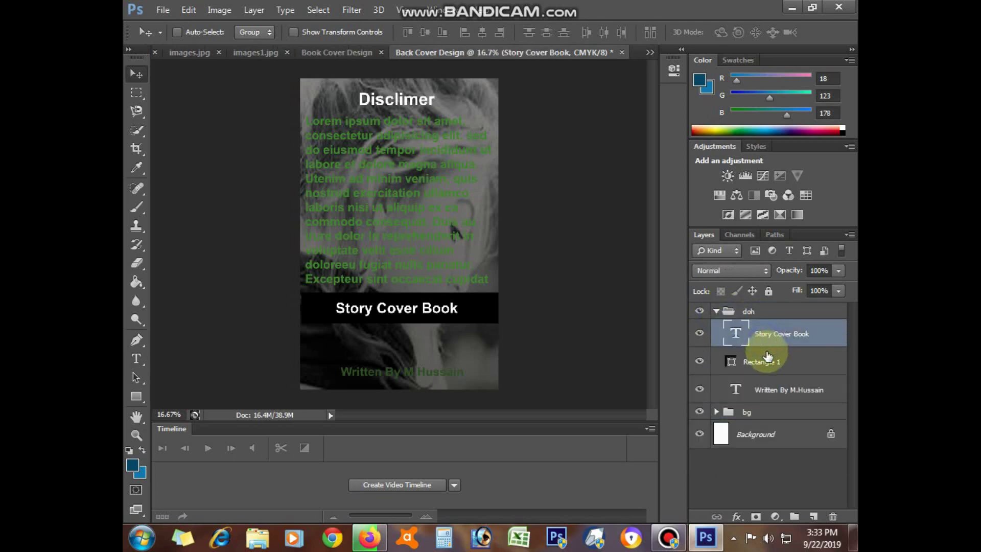
left_click(767, 361)
left_click(772, 389)
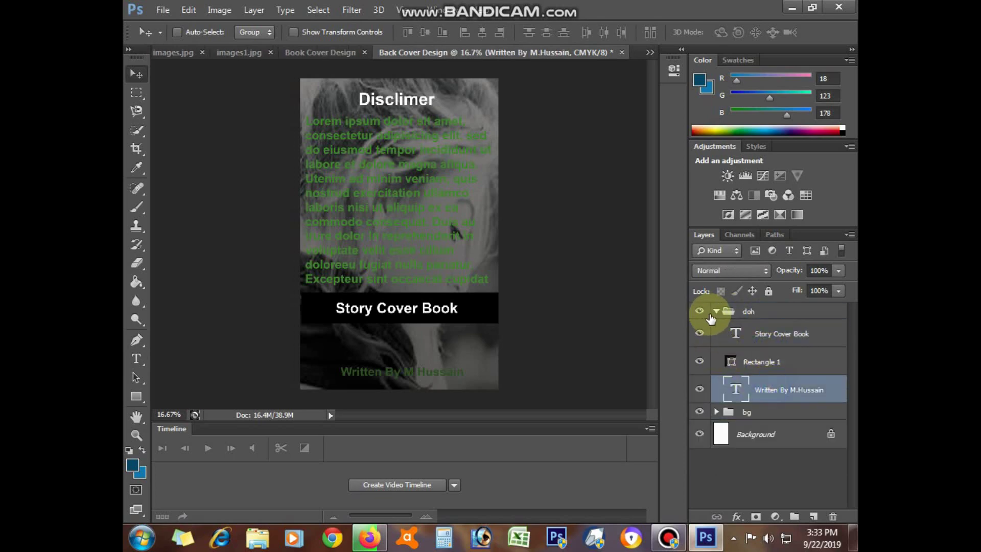
left_click(715, 311)
- Create a CMYK document 'Edge', 354 × 2598 px at 300 resolution
left_click(163, 10)
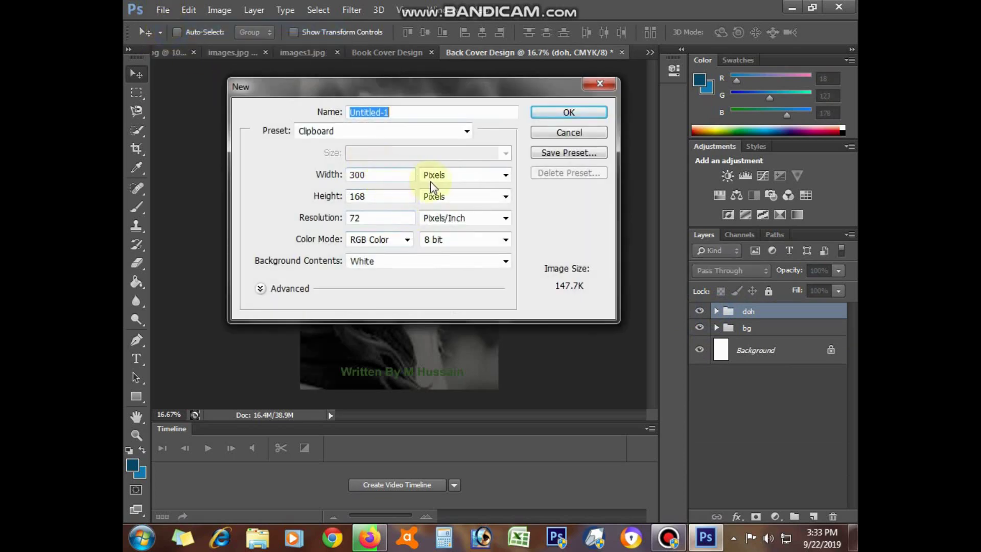
left_click_drag(408, 179, 303, 170)
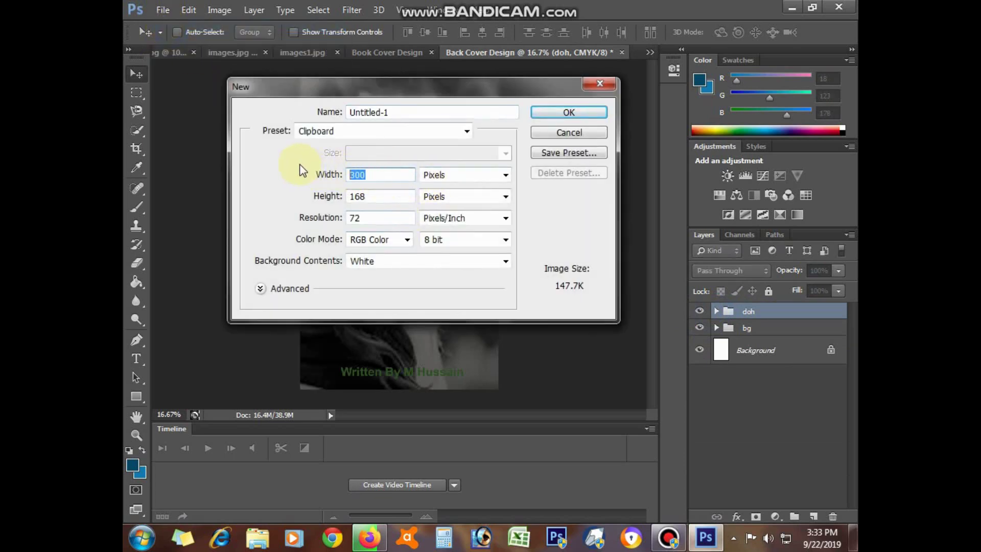
type("354")
left_click_drag(383, 193, 315, 204)
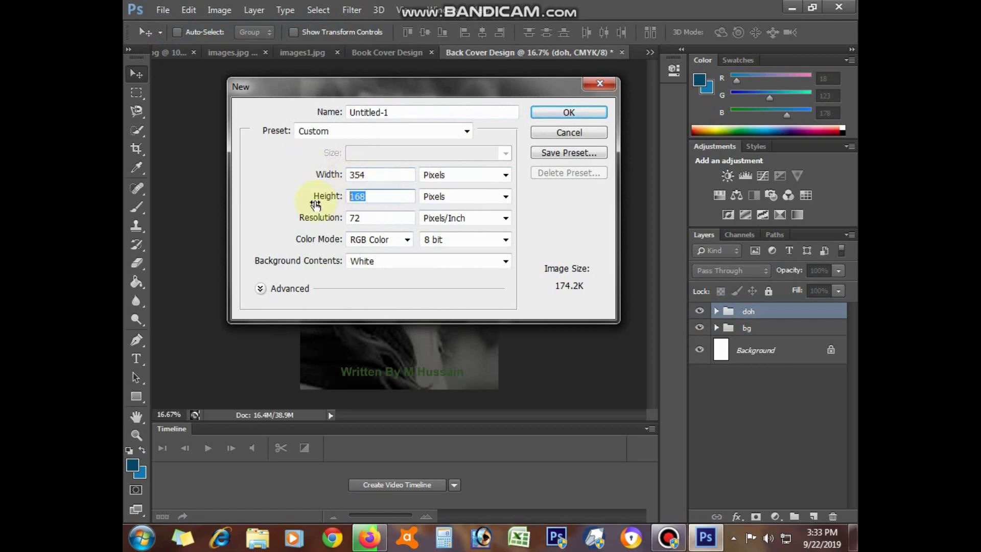
type("2598")
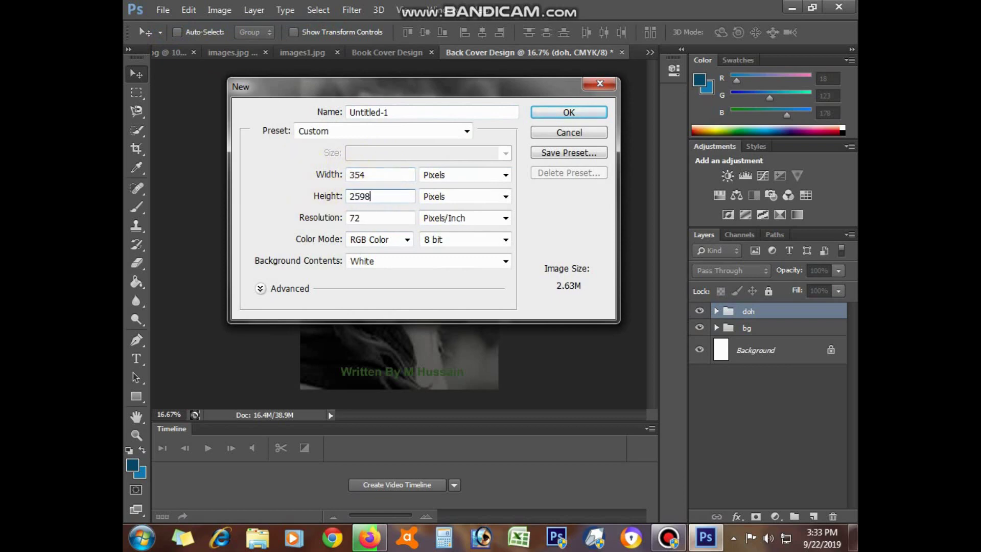
double_click(364, 223)
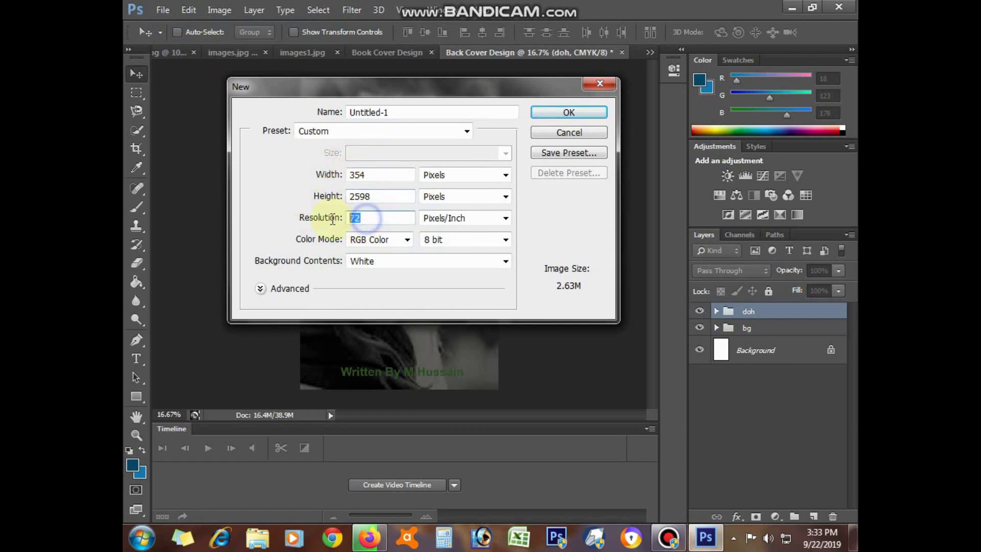
type("300")
left_click(384, 250)
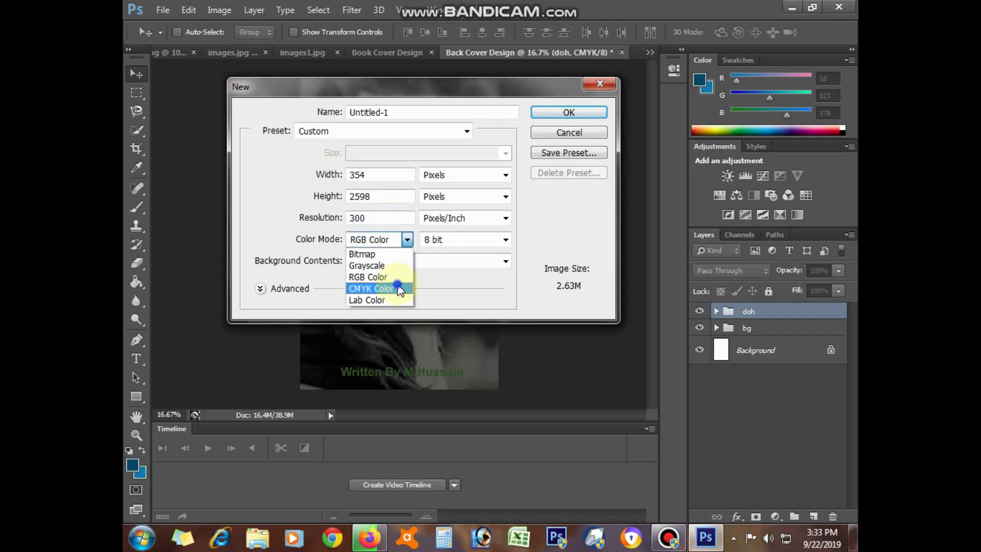
left_click(398, 286)
double_click(409, 112)
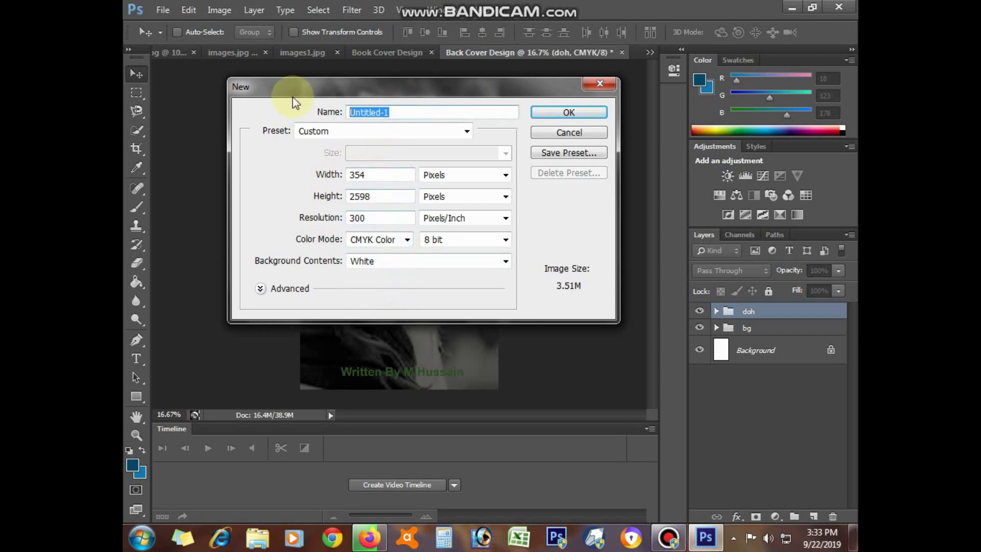
type("Edge")
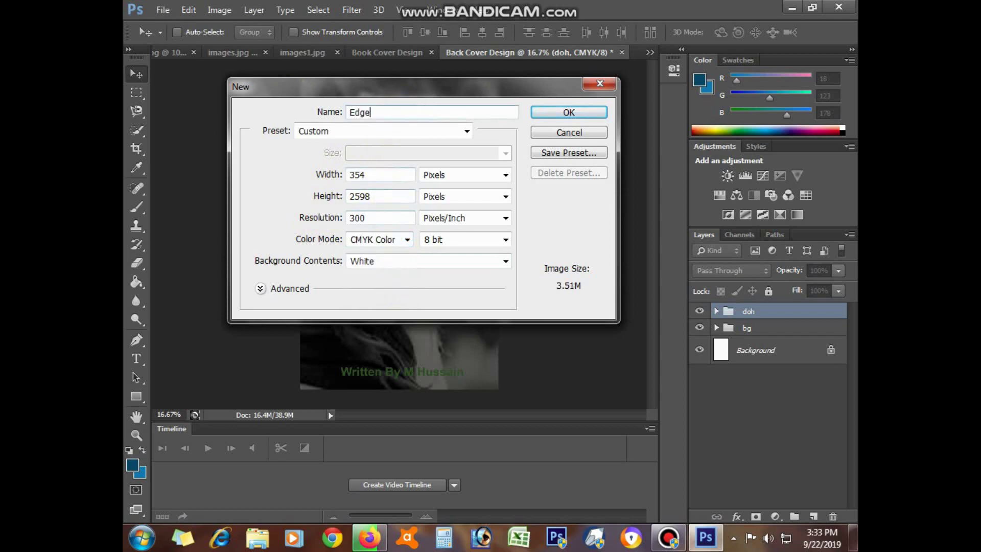
key("Return")
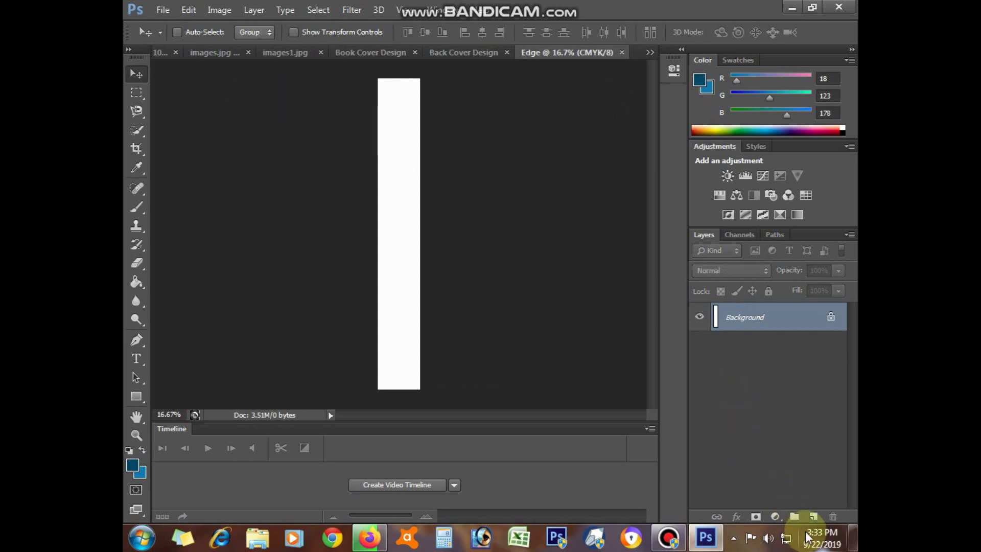
- Add a Black, White Gradient Fill layer with its right stop set to grey #5b5b5b
left_click(774, 516)
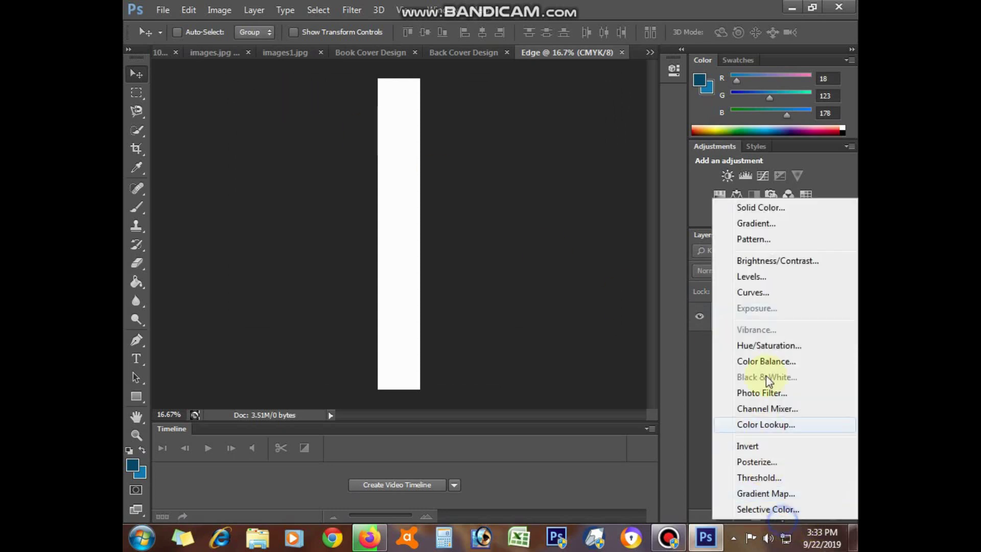
left_click(763, 223)
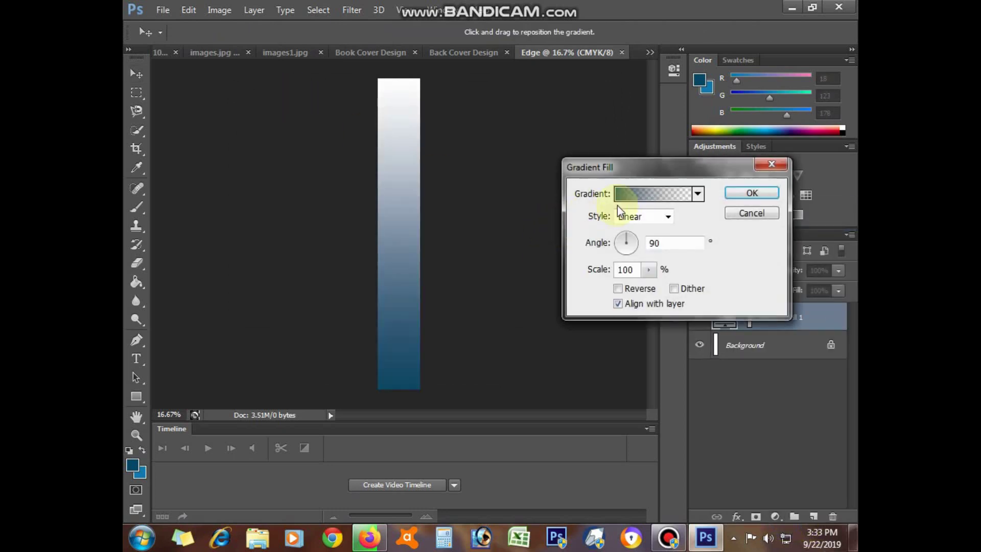
left_click(636, 193)
left_click(598, 210)
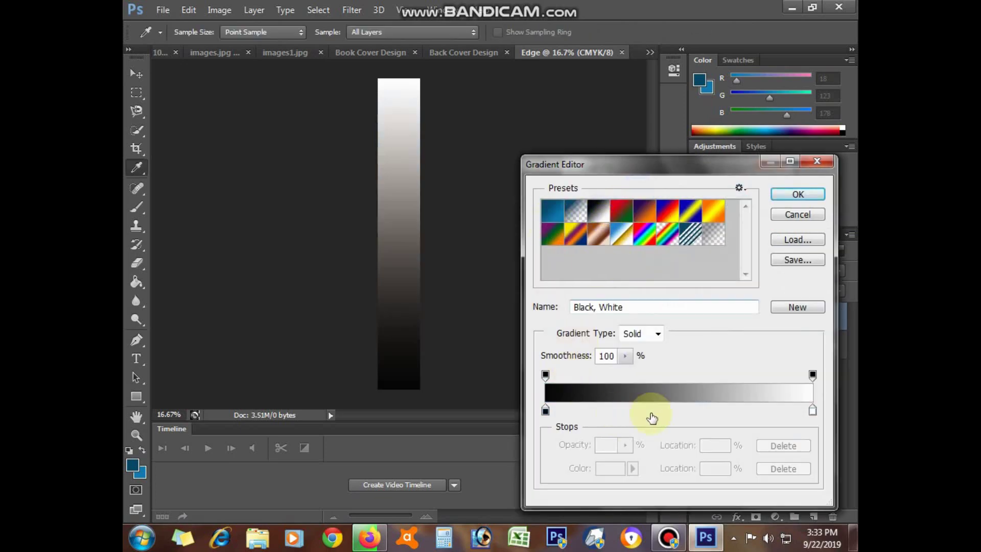
left_click(812, 410)
left_click(610, 467)
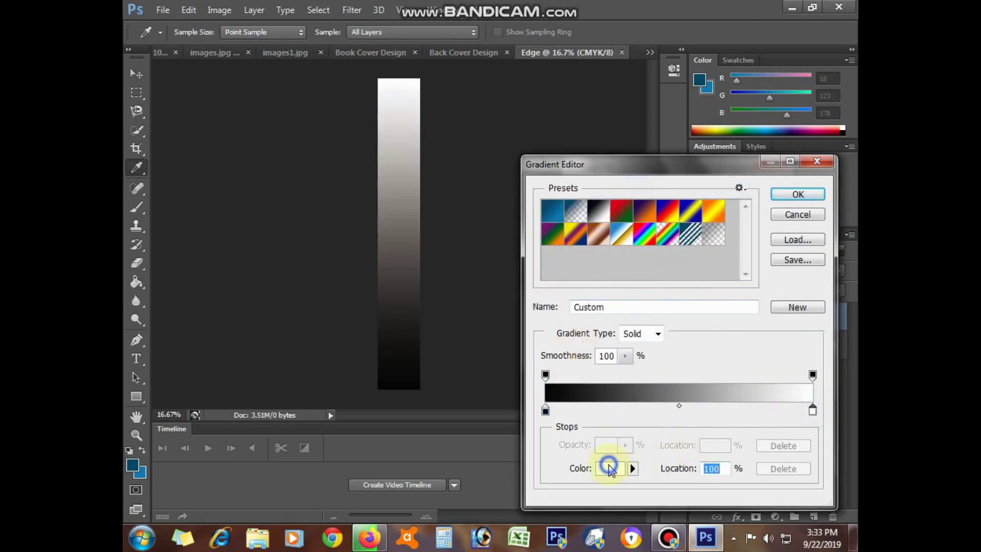
left_click(402, 343)
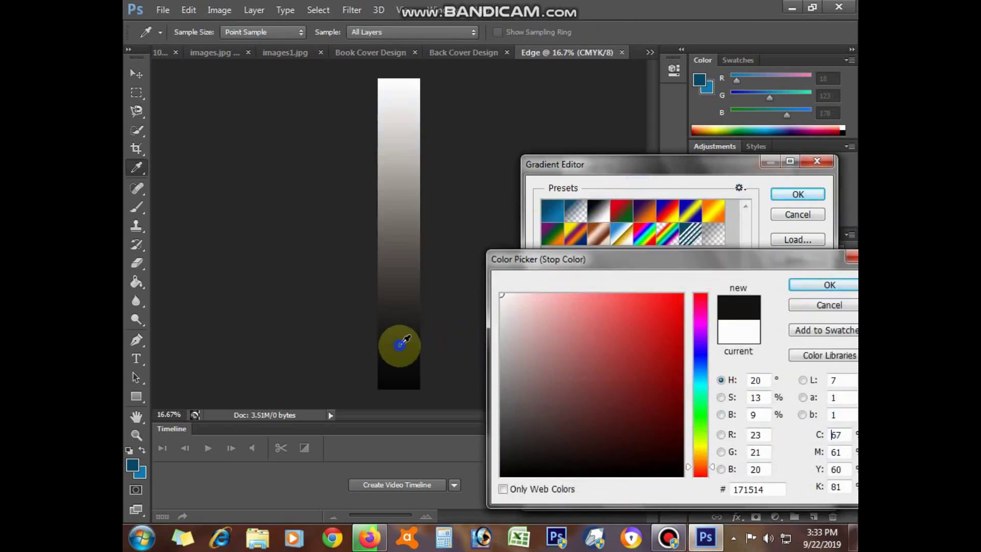
left_click(500, 411)
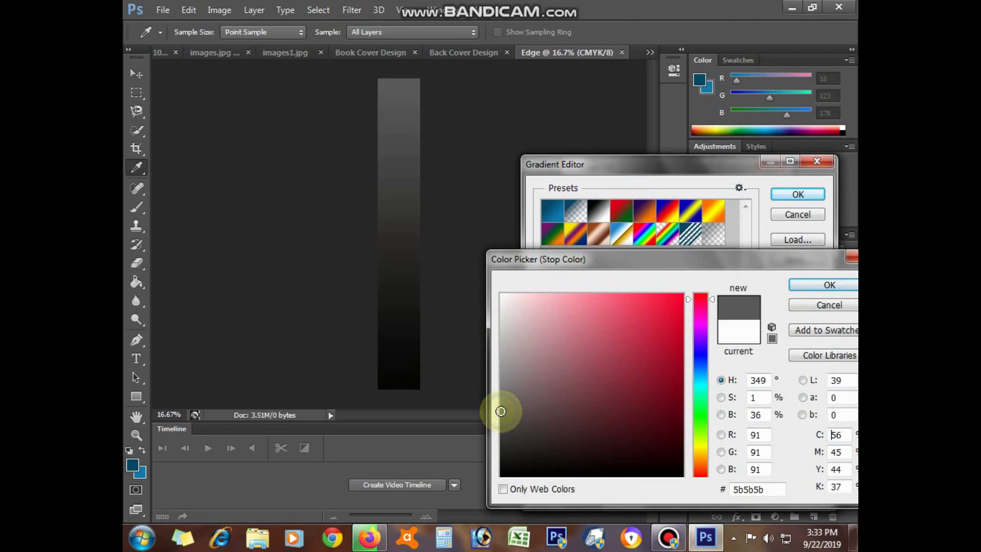
left_click(821, 285)
left_click(805, 197)
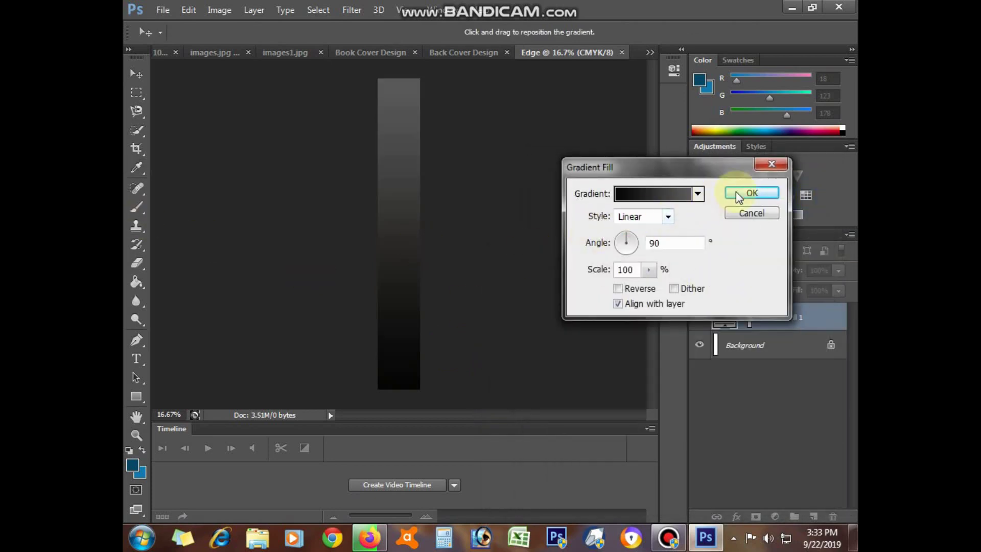
left_click(750, 194)
- Type the Story Cover Book title on the Edge canvas
left_click(135, 358)
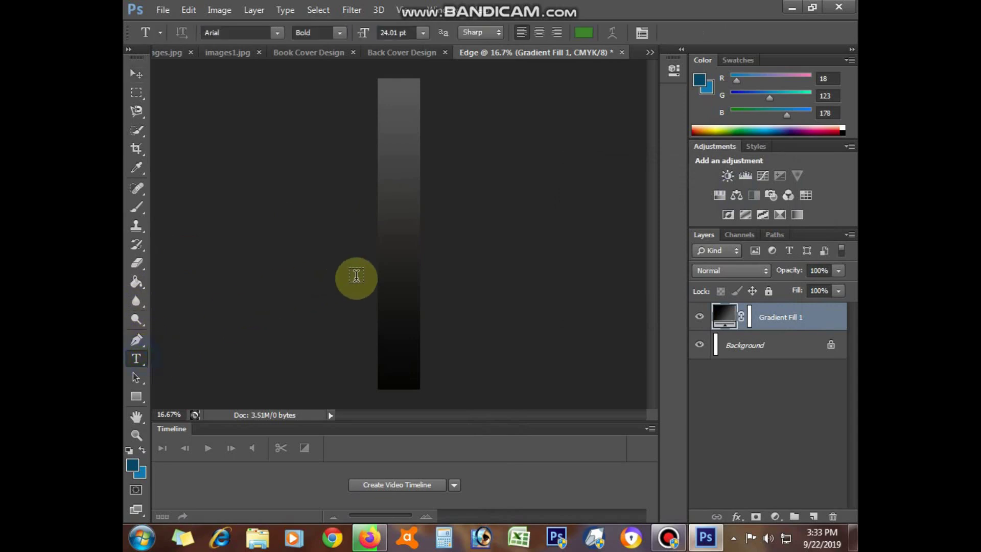
left_click(387, 276)
type("Story")
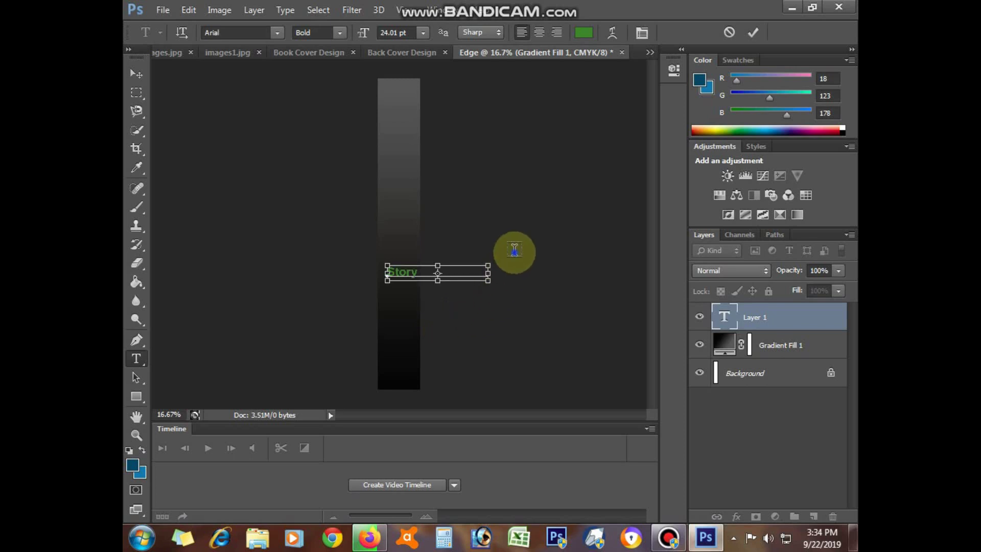
left_click(444, 182)
left_click(495, 199)
left_click(771, 319)
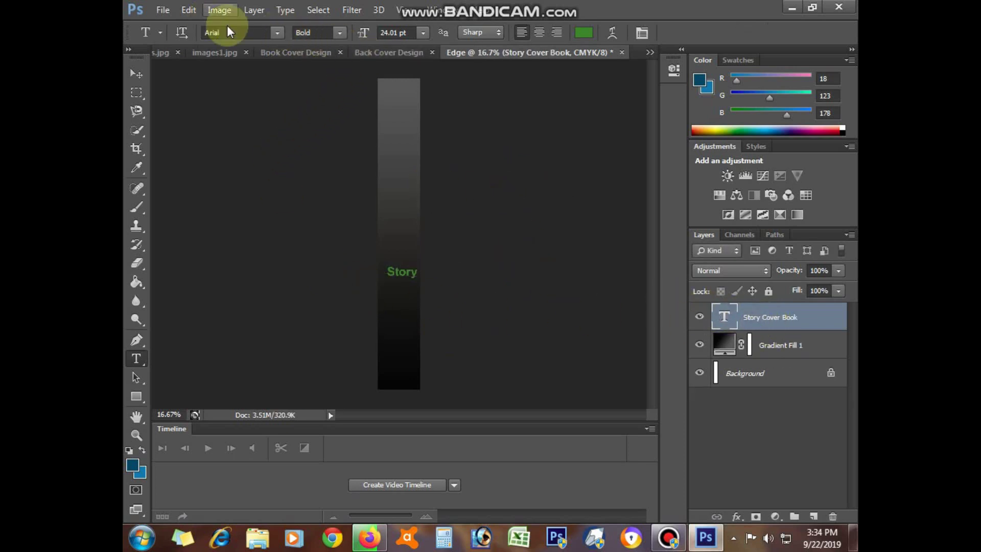
- Rotate the title to run vertically and move it up the spine
left_click(390, 271)
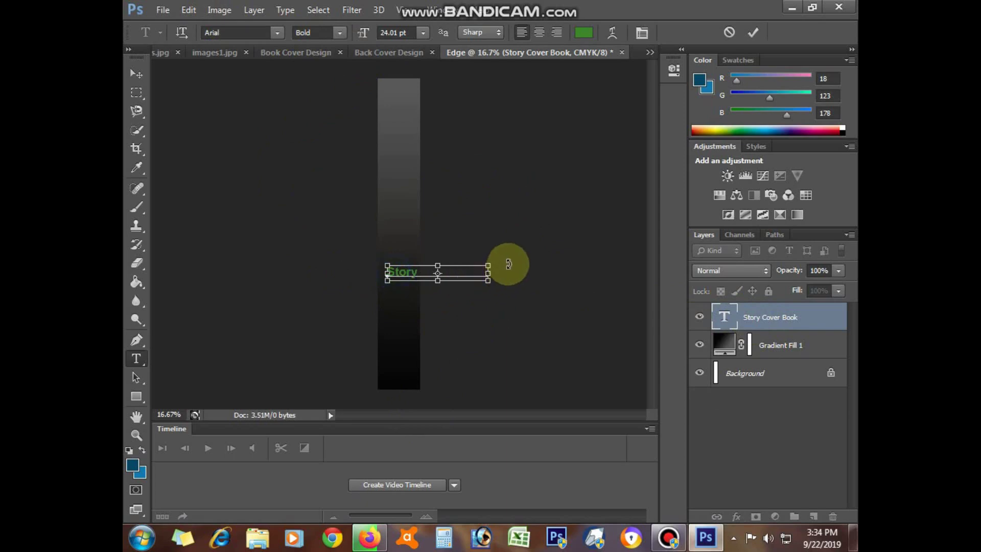
left_click_drag(508, 264, 436, 212)
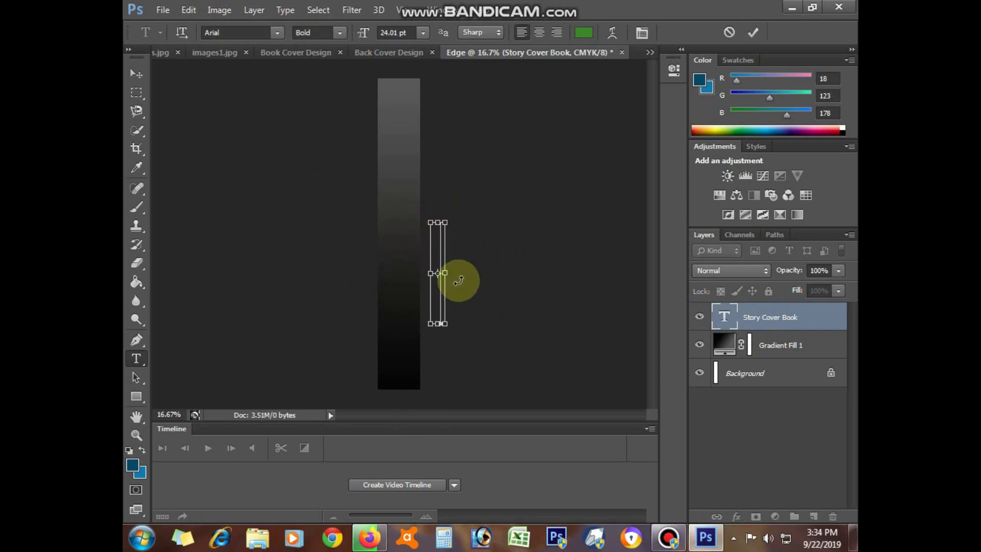
key("ctrl+Return")
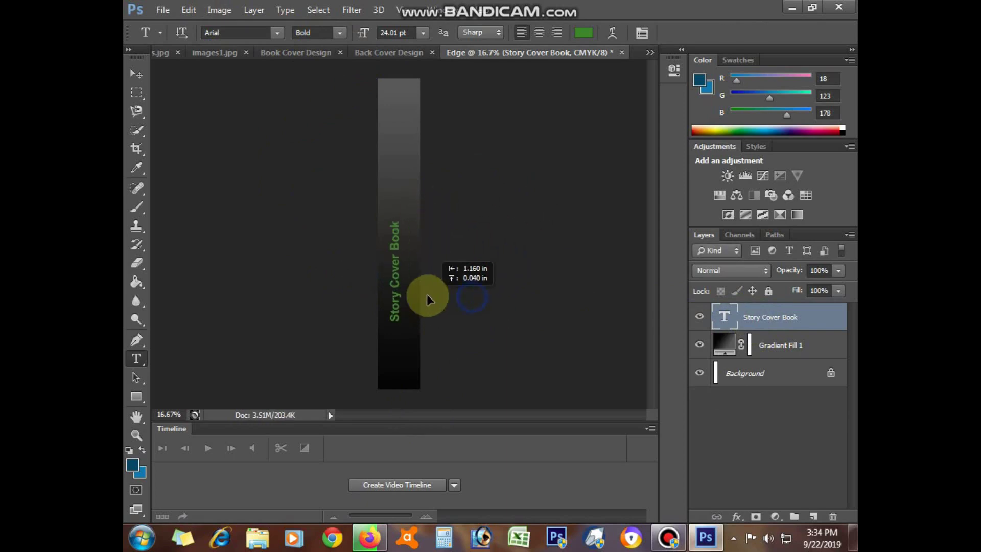
left_click_drag(427, 295, 428, 287)
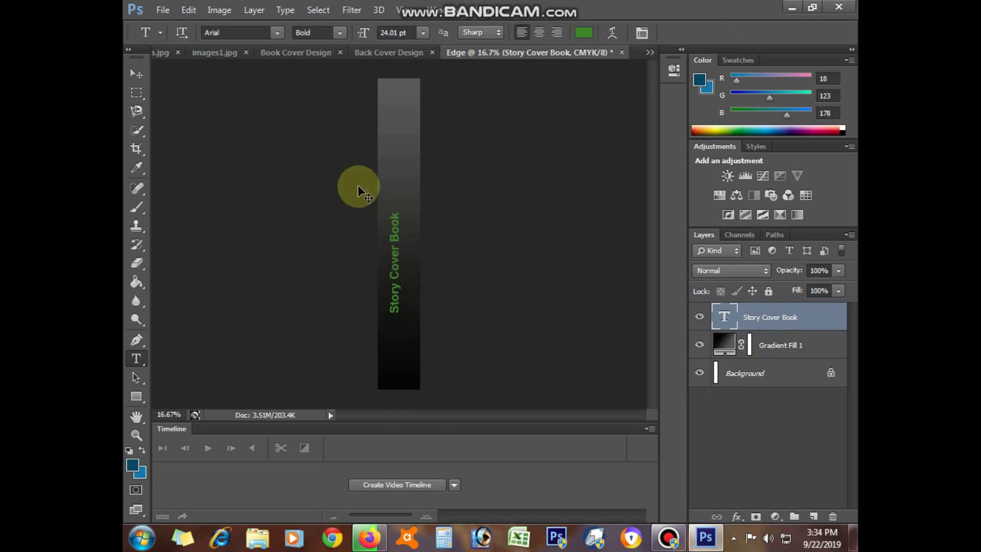
- Enlarge the vertical title to about 40 pt
left_click(726, 316, "ctrl")
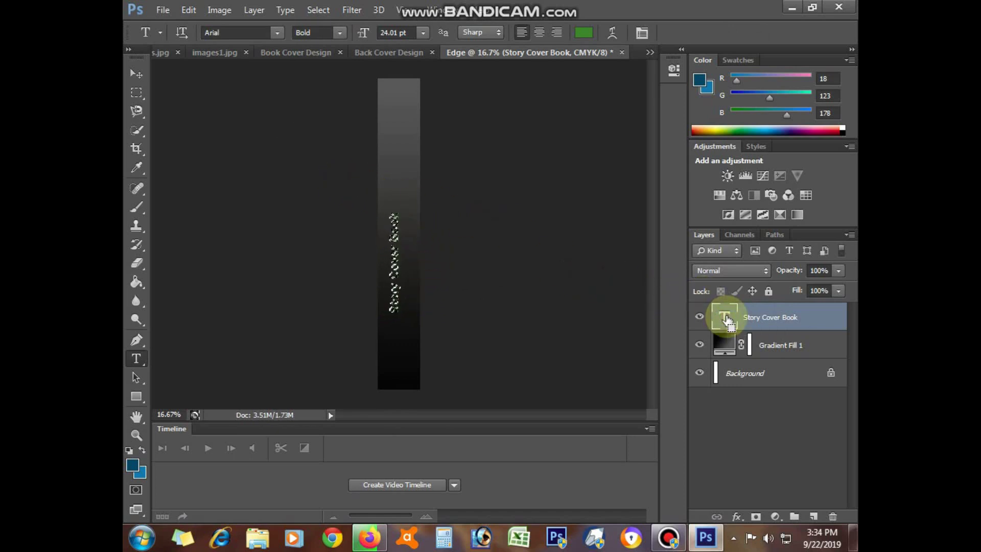
double_click(726, 316)
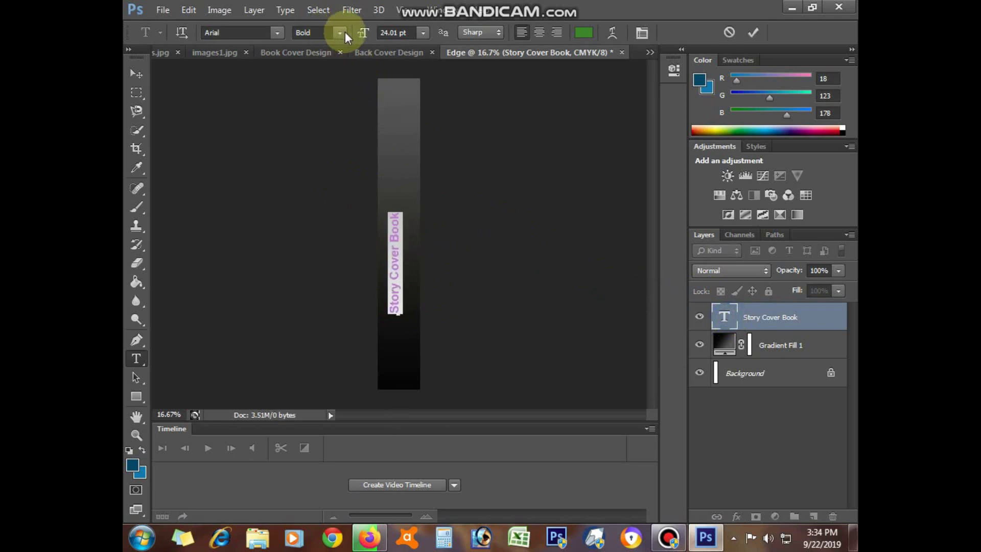
left_click_drag(369, 34, 375, 36)
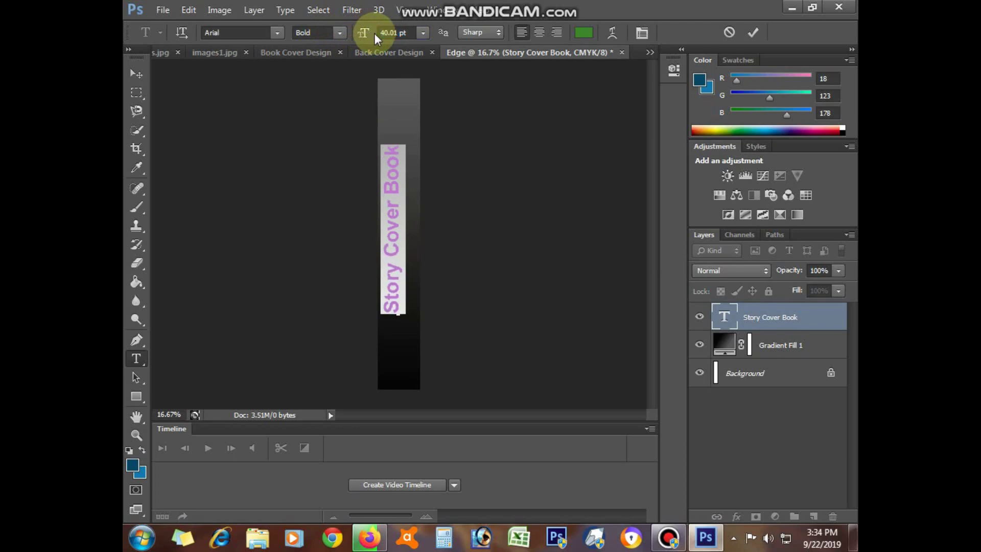
key("ctrl+Return")
- Nudge the title up and left into place along the spine
key("ctrl+shift+Right")
key("ctrl+shift+Right")
key("ctrl+shift+Right")
key("ctrl+shift+Right")
key("ctrl+shift+Right")
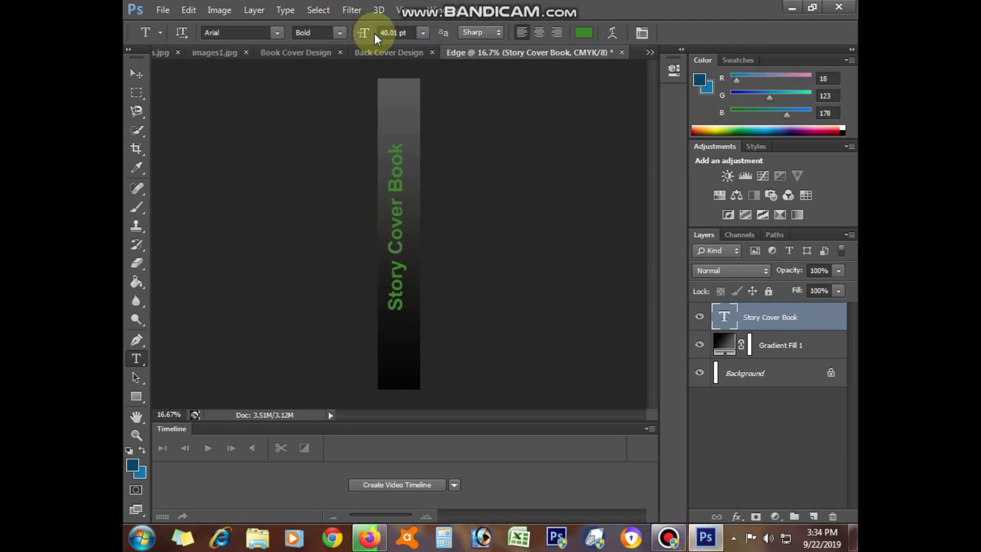
key("ctrl+shift+Right")
key("ctrl+shift+Right")
key("ctrl+shift+Left")
key("ctrl+shift+Up")
key("ctrl+shift+Left")
key("ctrl+shift+Up")
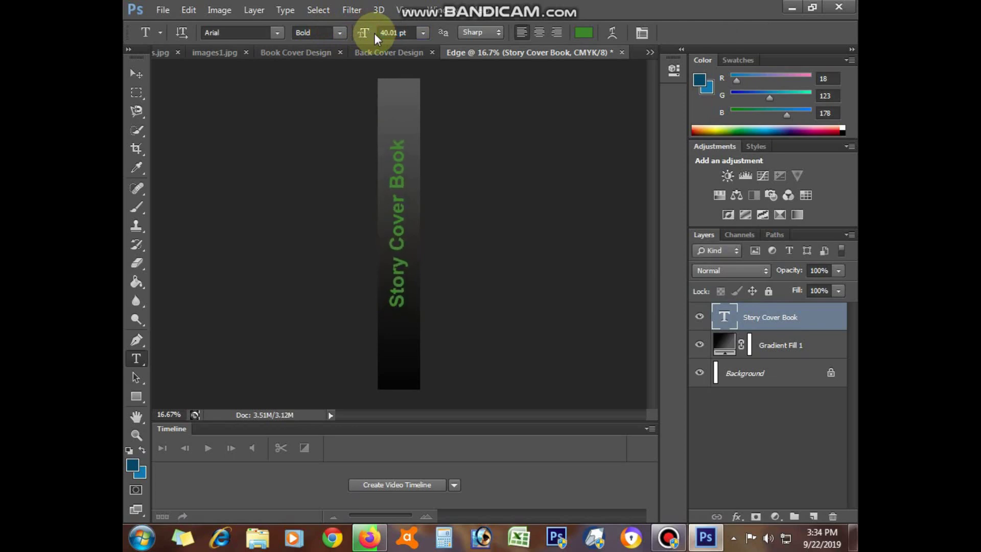
key("ctrl+shift+Left")
key("ctrl+shift+Up")
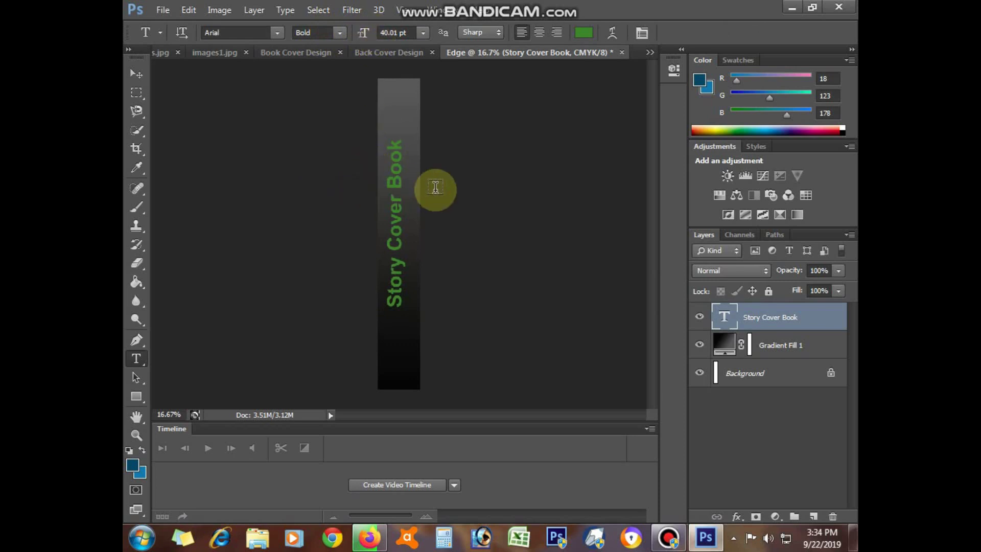
left_click(415, 249)
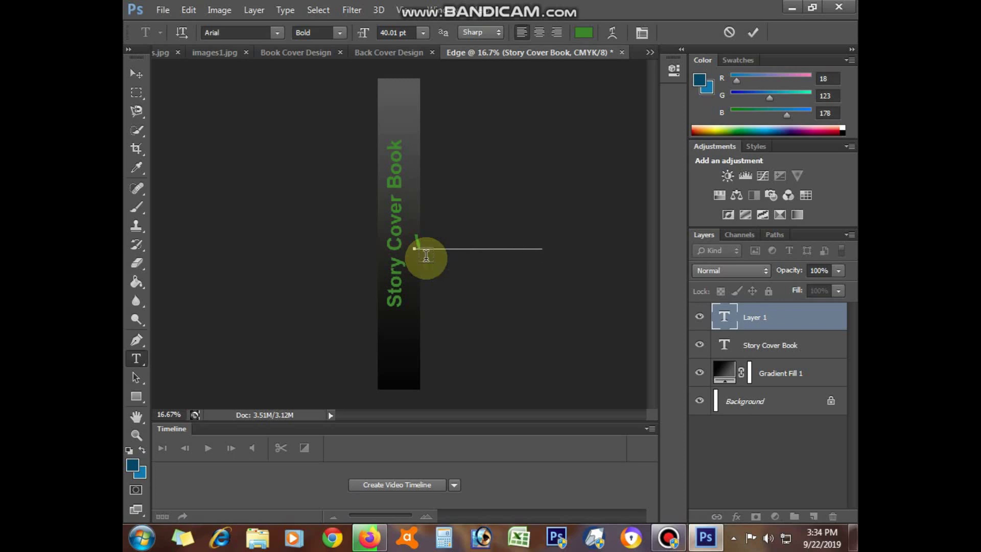
- Shrink the byline text to 20 pt and move it onto the spine
key("ctrl+a")
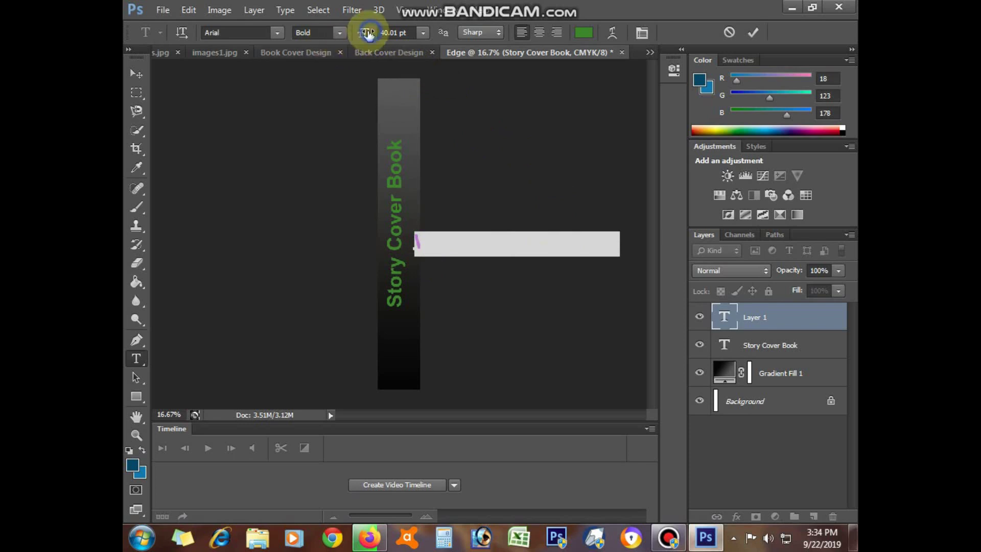
left_click_drag(372, 34, 354, 39)
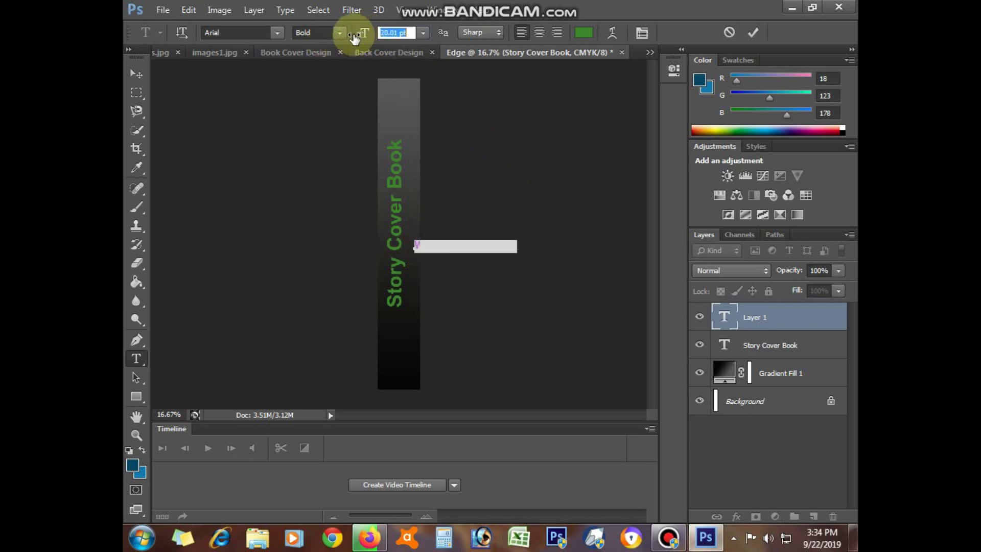
key("ctrl+Return")
left_click_drag(436, 227, 424, 234)
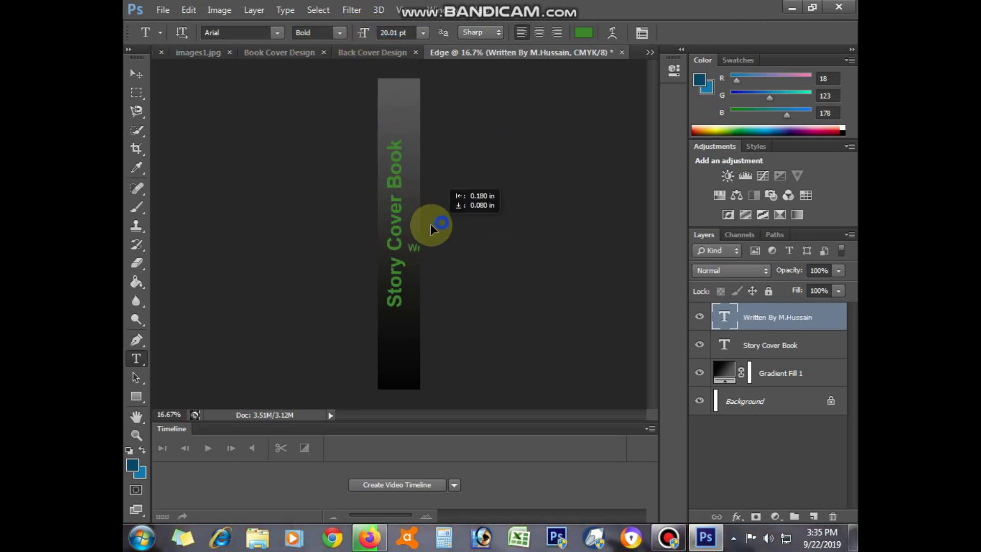
- Rotate the byline -90° and place it beside the title
key("ctrl+t")
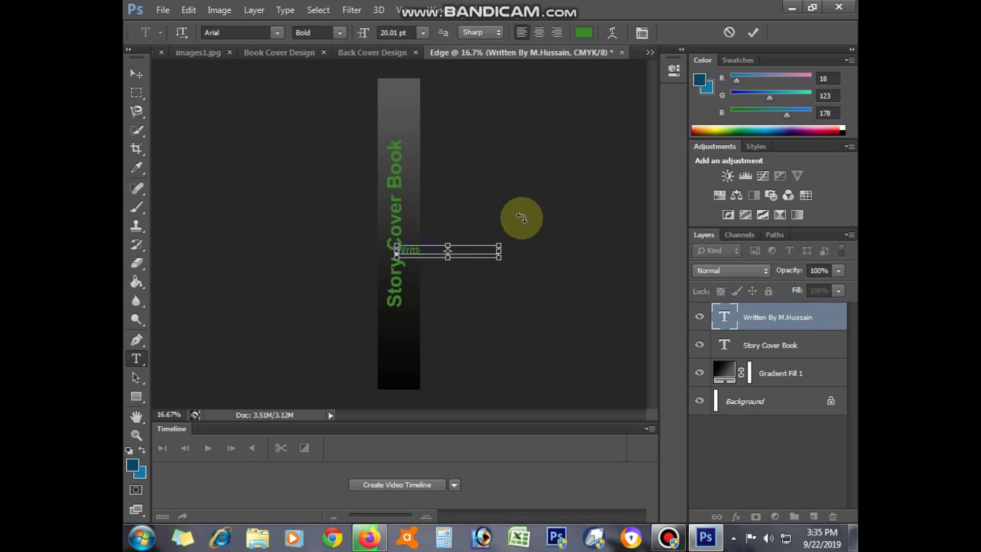
left_click_drag(519, 216, 395, 141)
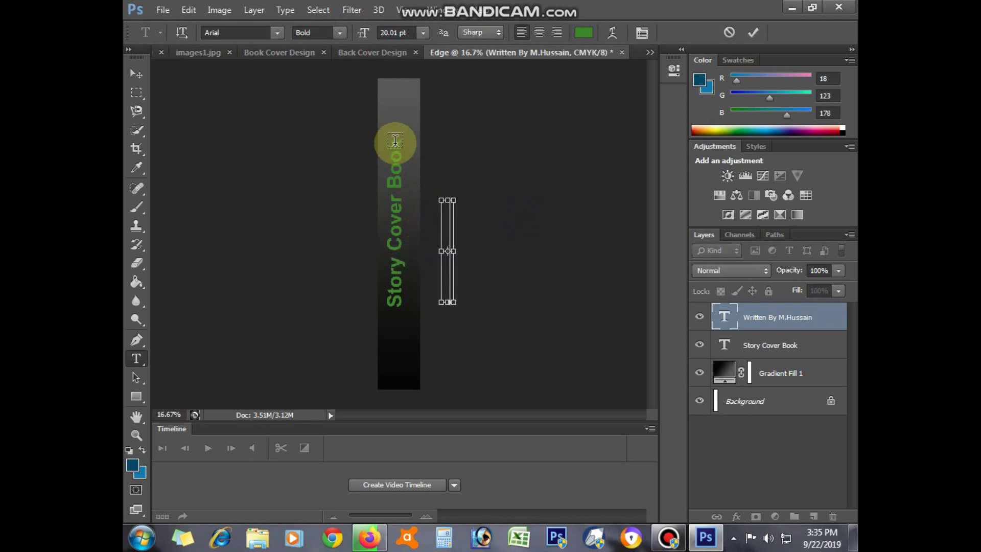
key("Return")
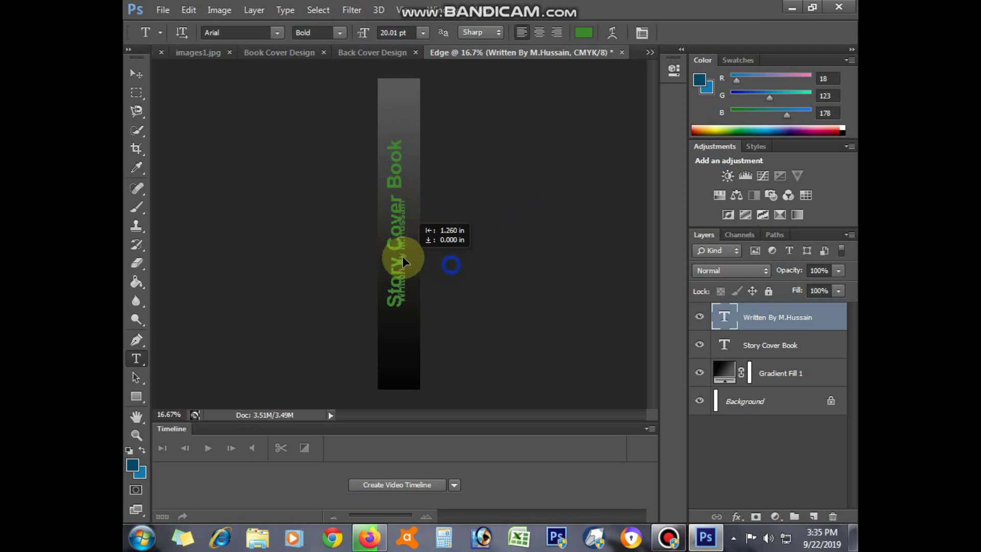
left_click_drag(403, 256, 415, 244)
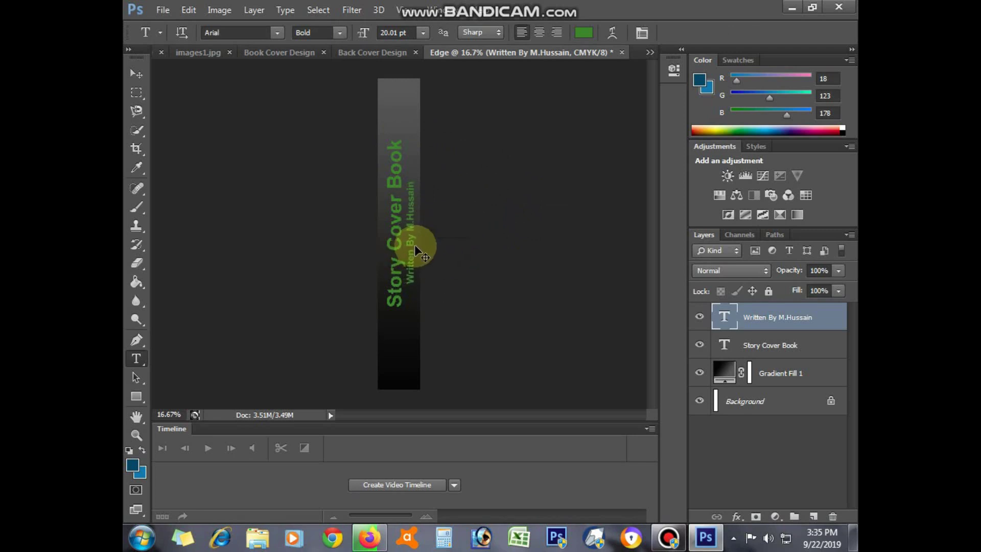
left_click(729, 344, "ctrl")
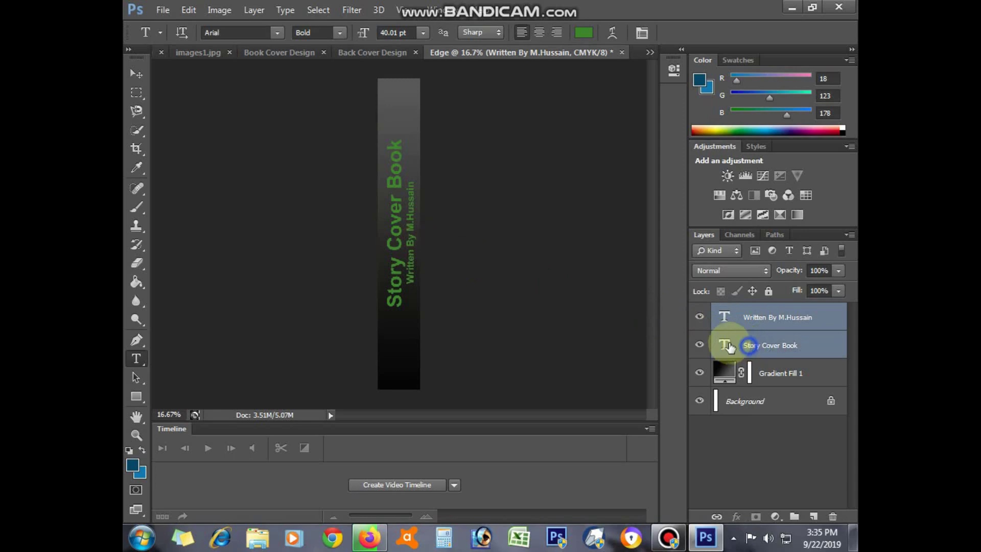
- Group the title and byline layers into Group 1 and align the group to the canvas vertical centre
left_click(771, 340, "ctrl")
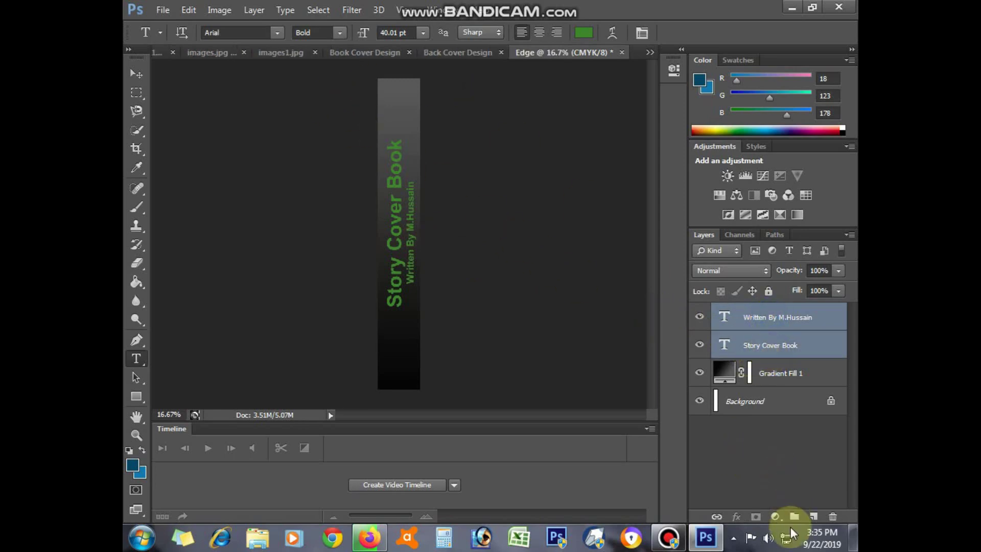
key("ctrl+g")
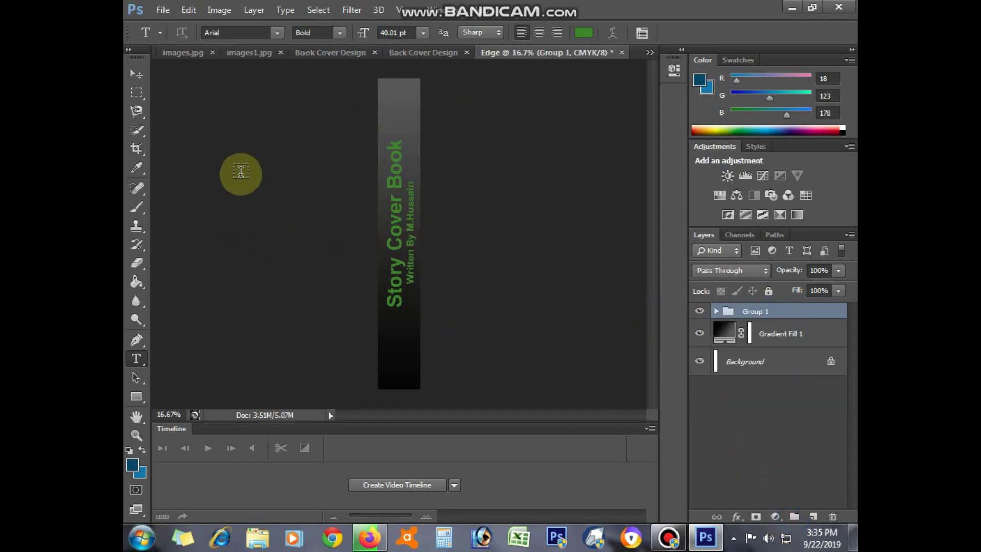
key("ctrl+a")
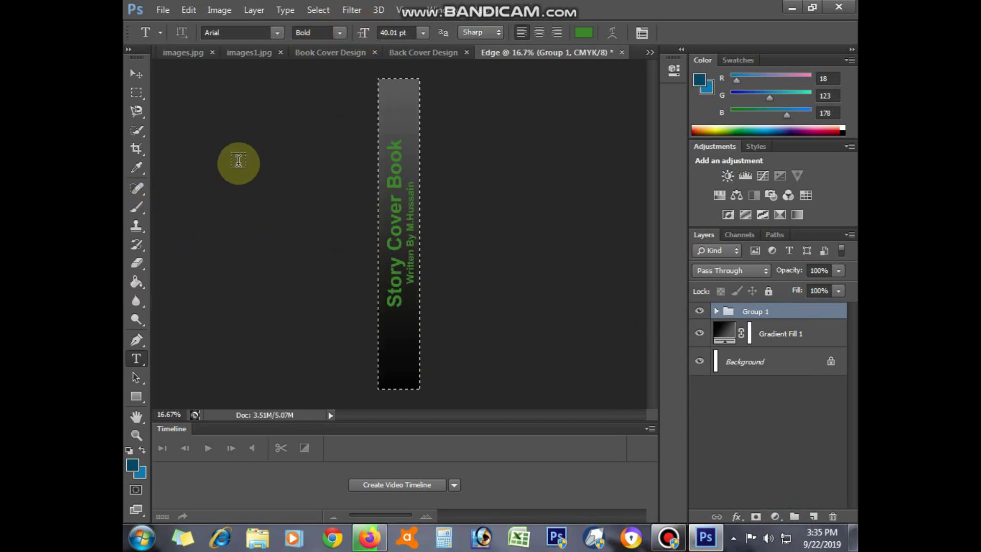
key("v")
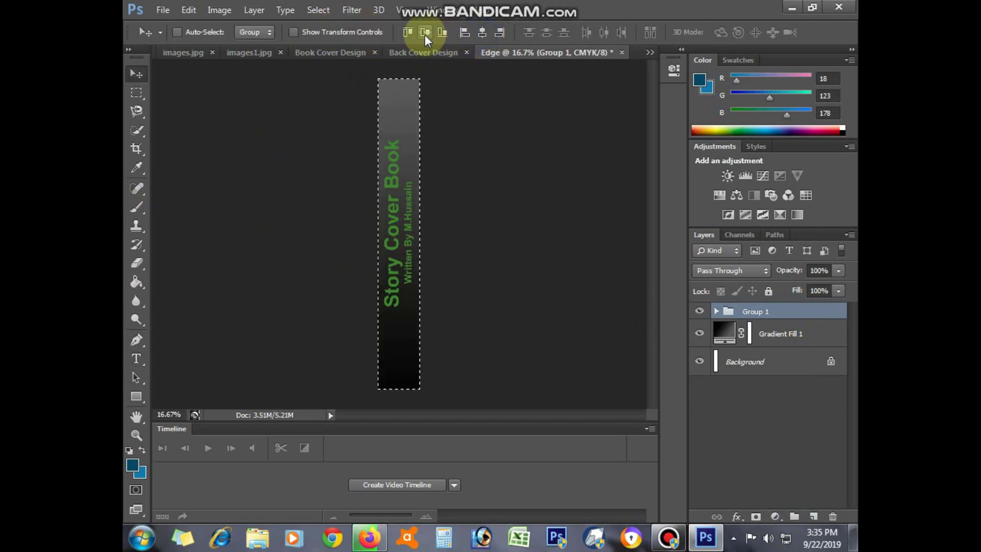
left_click(424, 32)
key("ctrl+d")
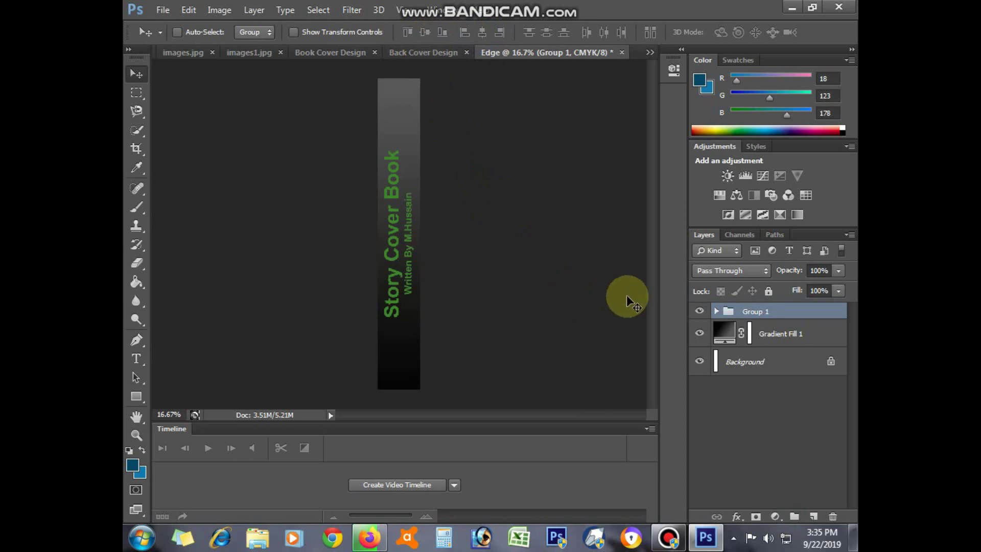
- Nudge the text group up and to the right to finish centring it on the spine
key("shift+Up")
key("shift+Up")
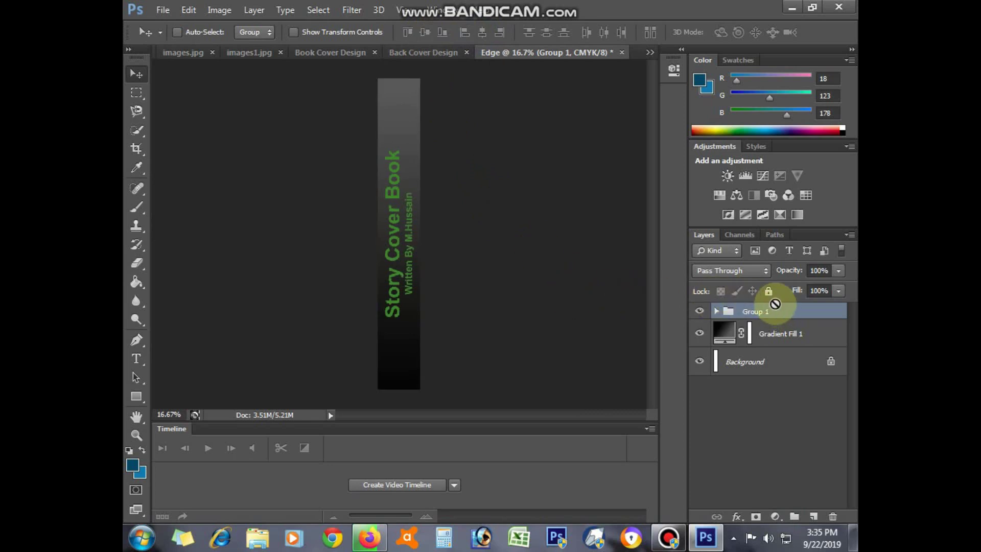
key("shift+Right")
key("shift+Up")
key("shift+Up")
key("shift+Right")
key("shift+Right")
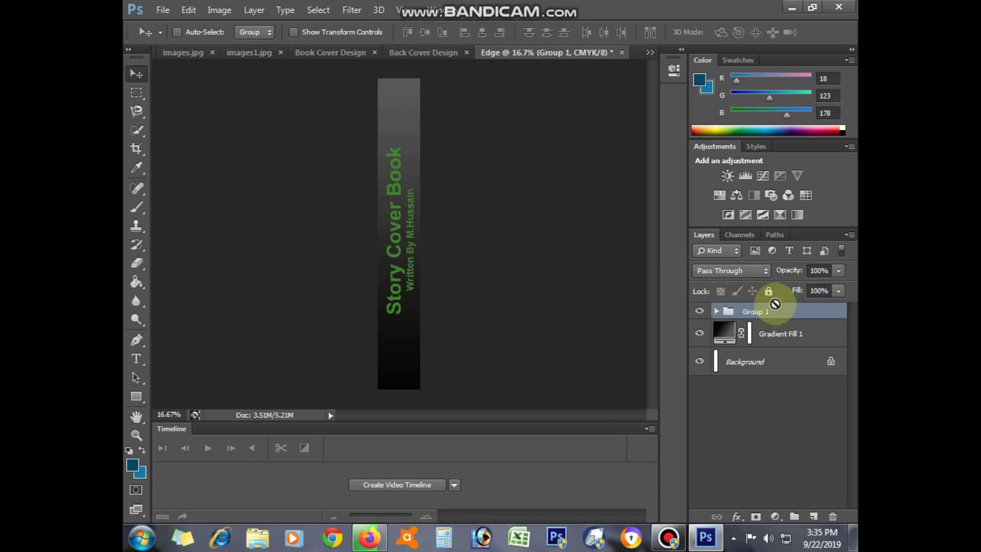
key("shift+Right")
key("shift+Right")
key("shift+Up")
key("shift+Up")
key("shift+Up")
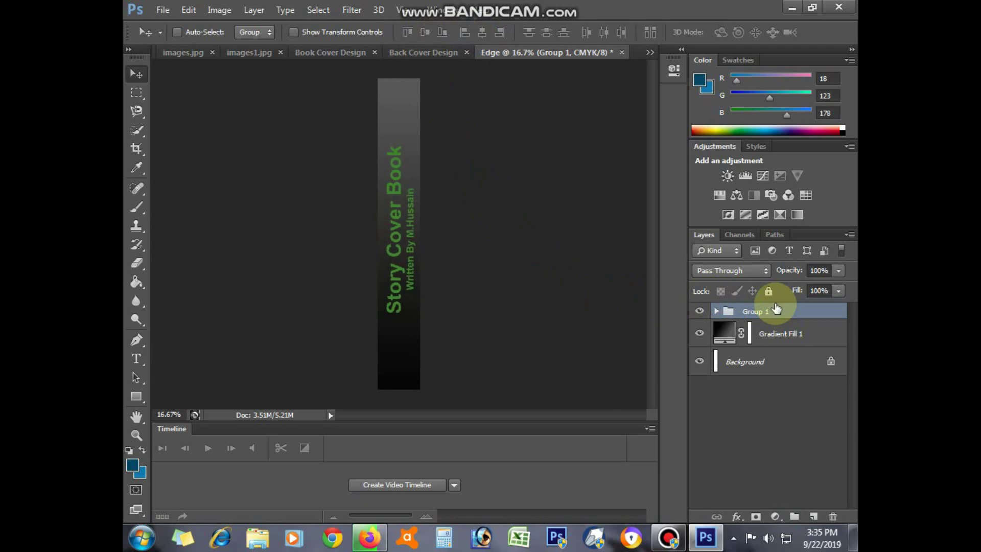